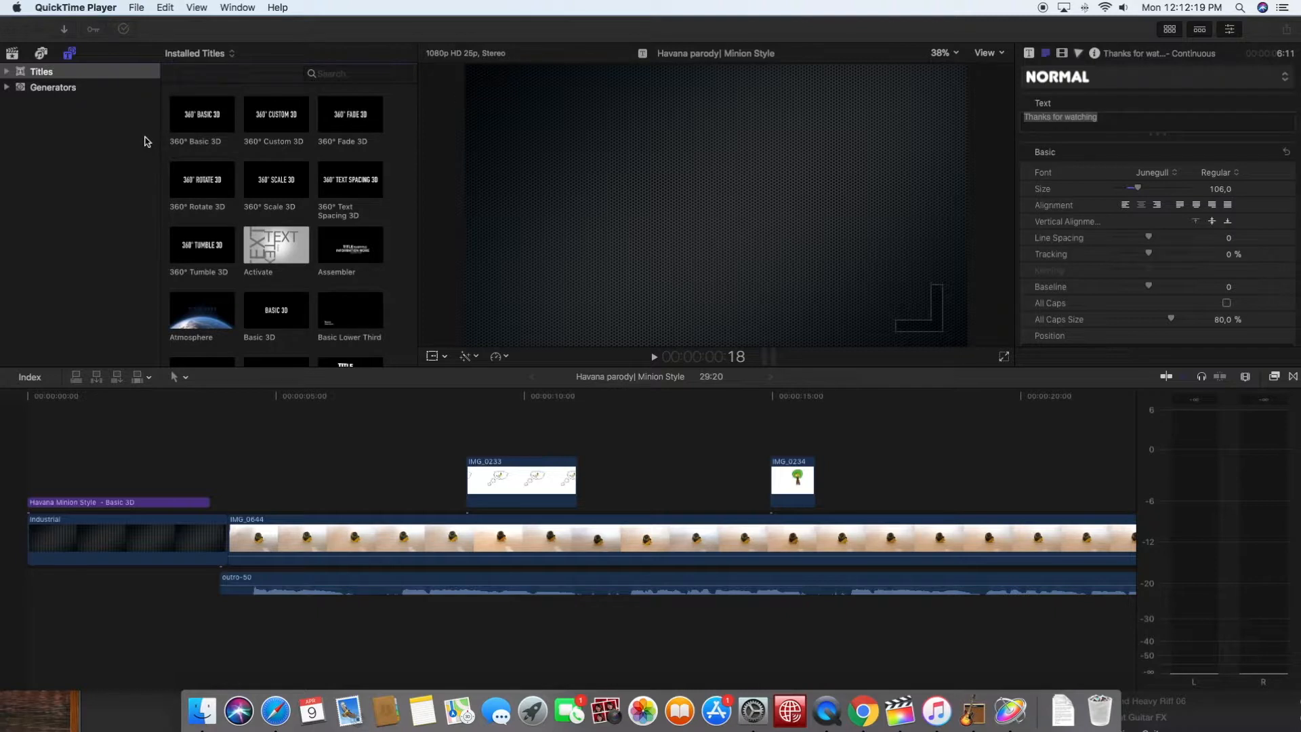
- Create a new project named "test project" in the CANDY RUSH event with the 1080p HD, 25p settings
{"action": "mouse_move", "coordinate": [228, 30]}
{"action": "left_mouse_down"}
{"action": "mouse_move", "coordinate": [261, 71]}
{"action": "mouse_move", "coordinate": [255, 104]}
{"action": "mouse_move", "coordinate": [238, 107]}
{"action": "mouse_move", "coordinate": [232, 15]}
{"action": "left_mouse_up"}
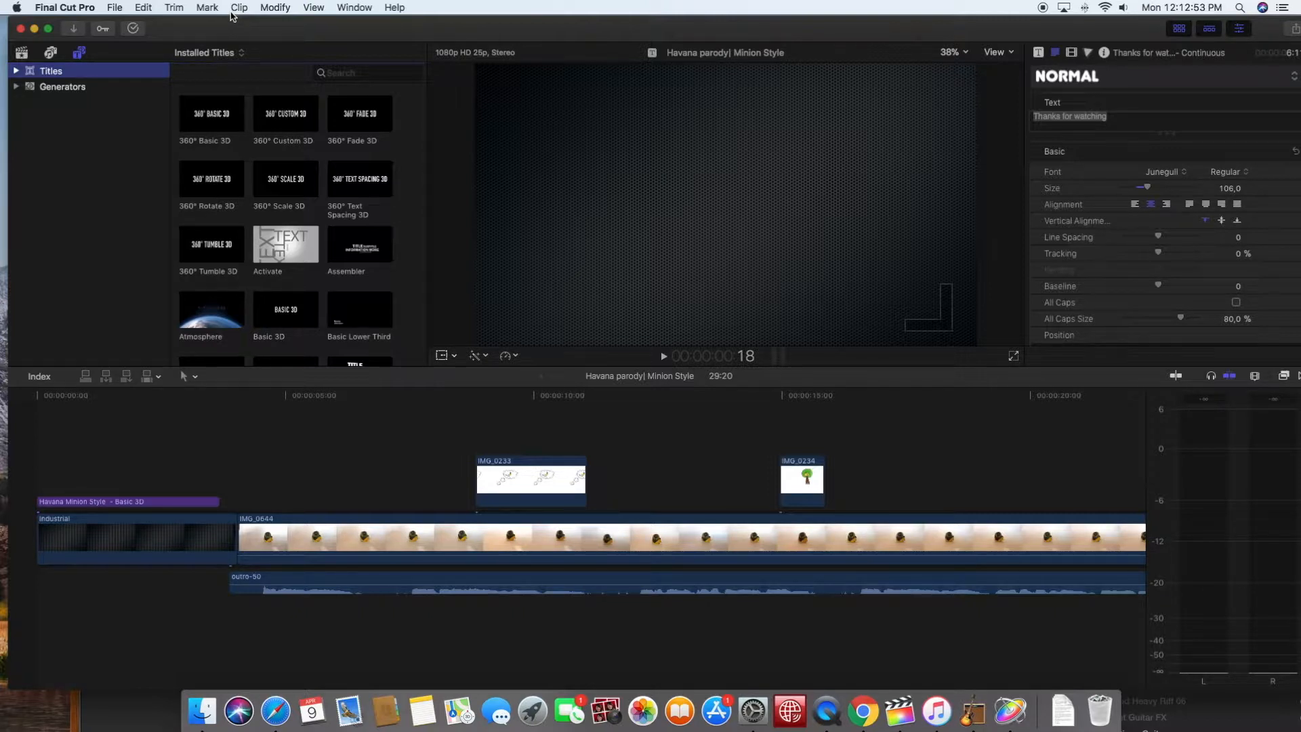
{"action": "left_click", "coordinate": [113, 7]}
{"action": "mouse_move", "coordinate": [121, 24]}
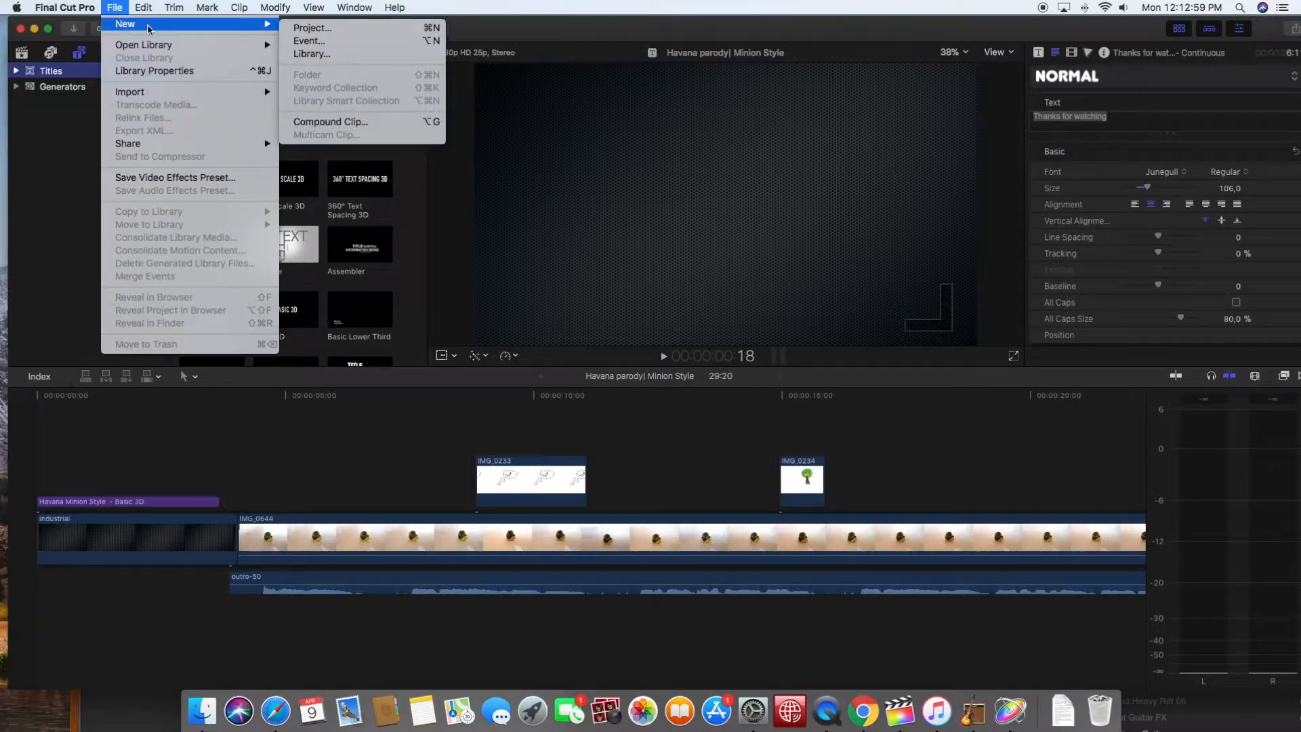
{"action": "left_click", "coordinate": [303, 29]}
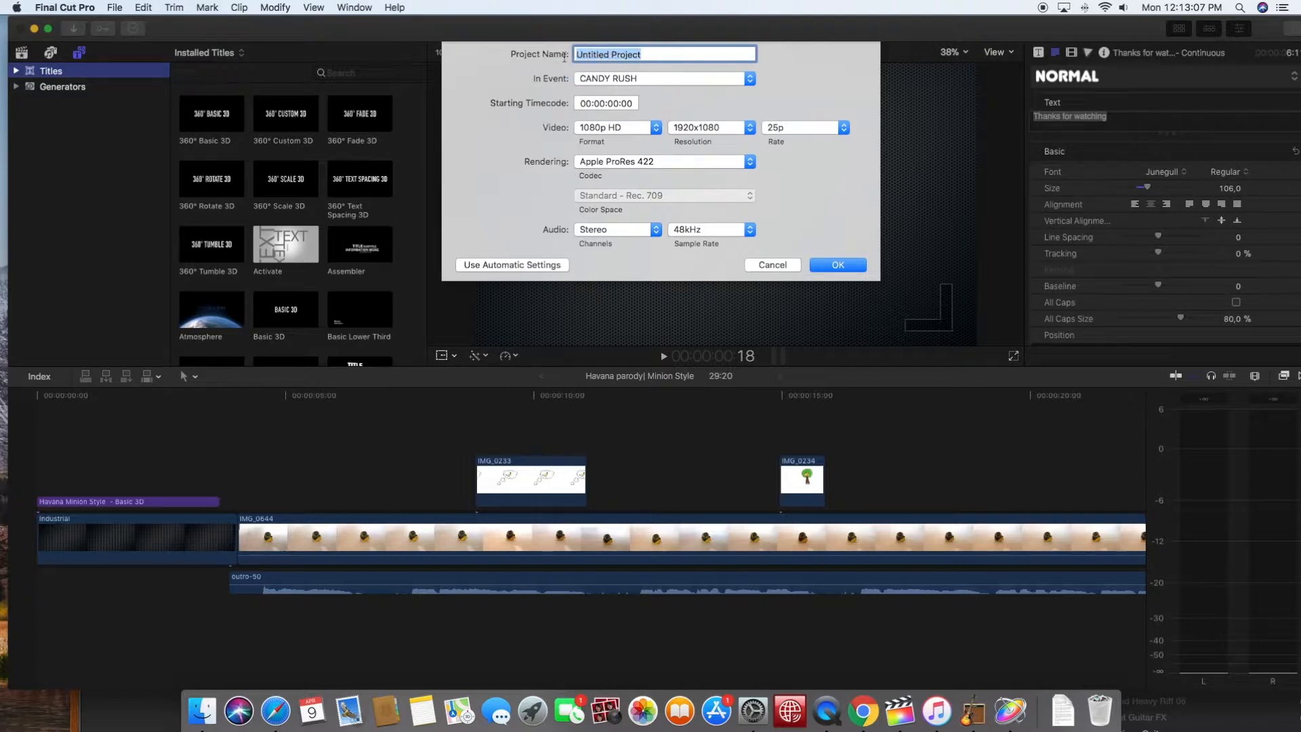
{"action": "key", "text": "BackSpace"}
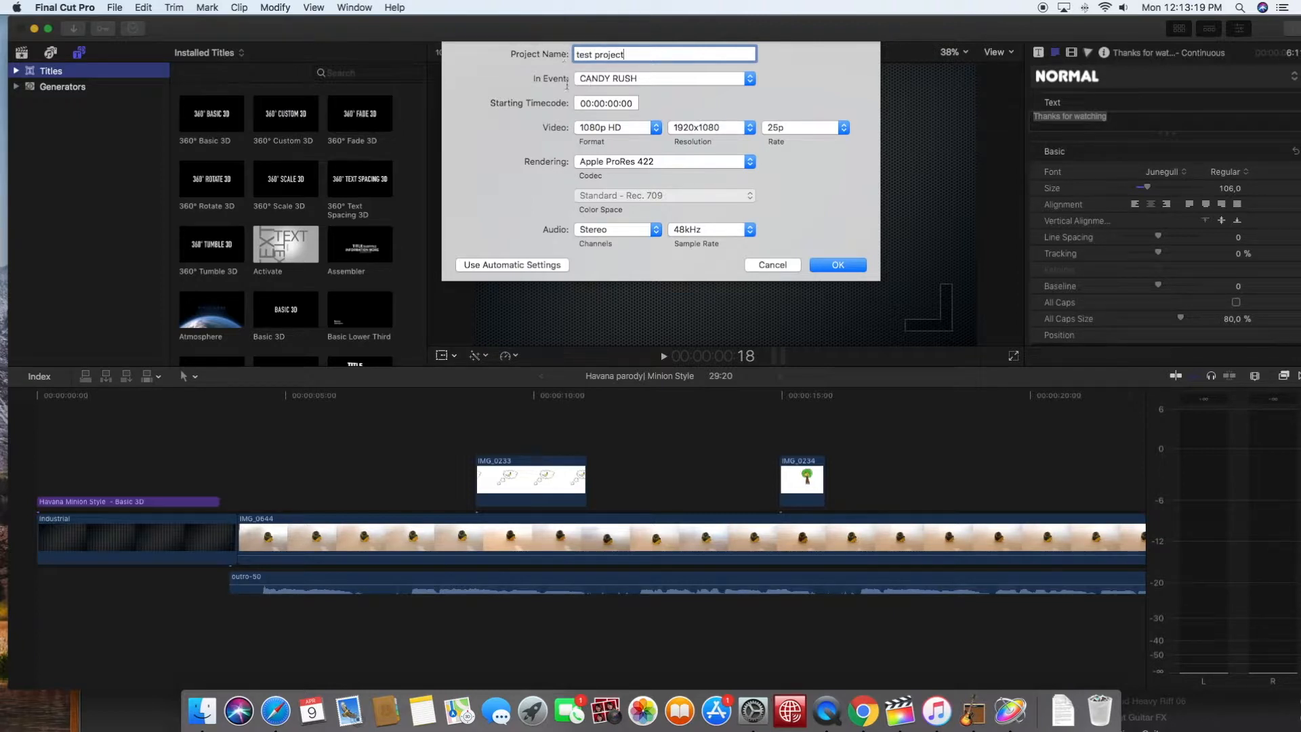
{"action": "left_click", "coordinate": [751, 82]}
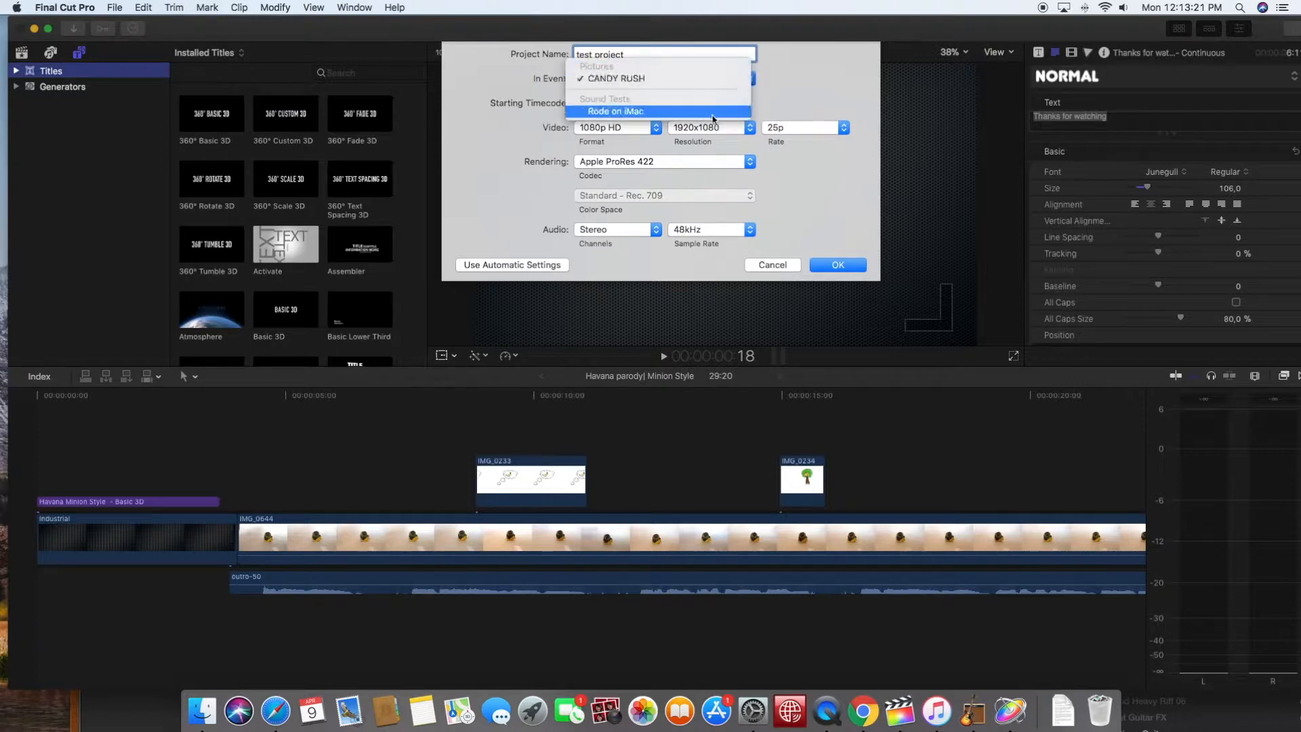
{"action": "left_click", "coordinate": [805, 83]}
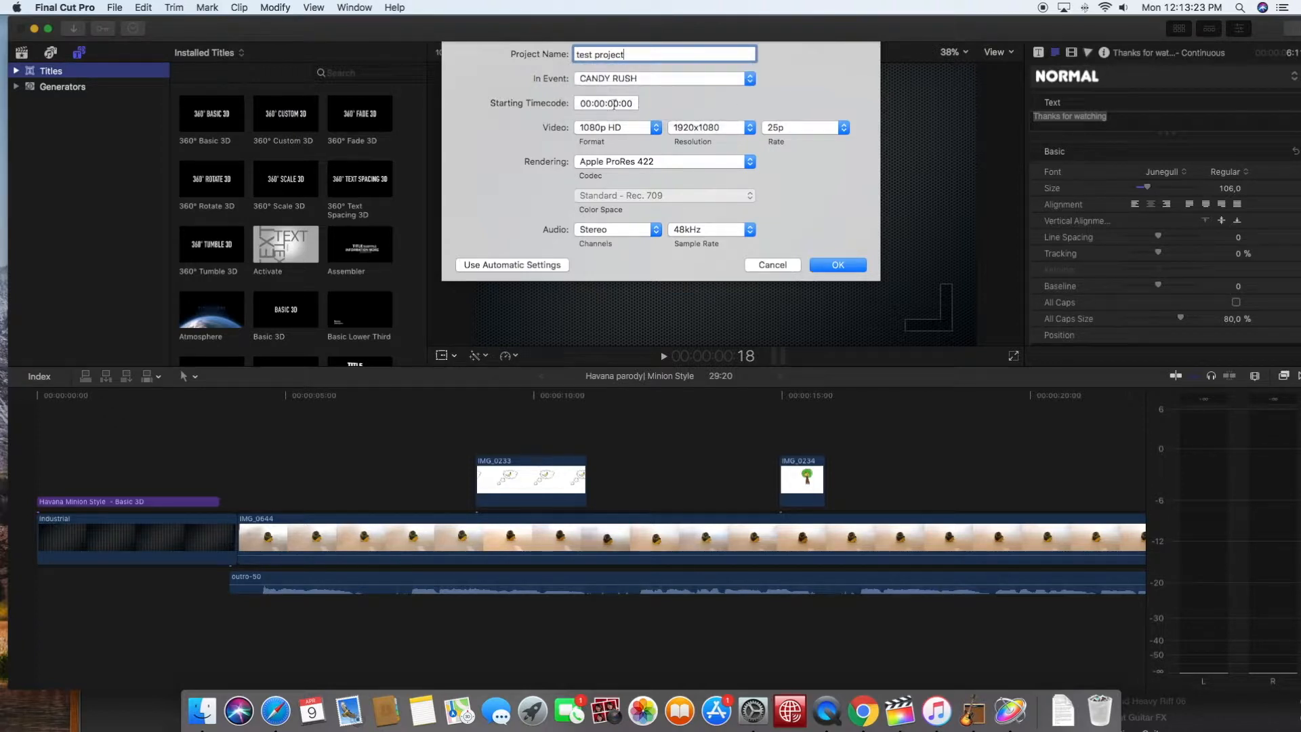
{"action": "left_click", "coordinate": [829, 265]}
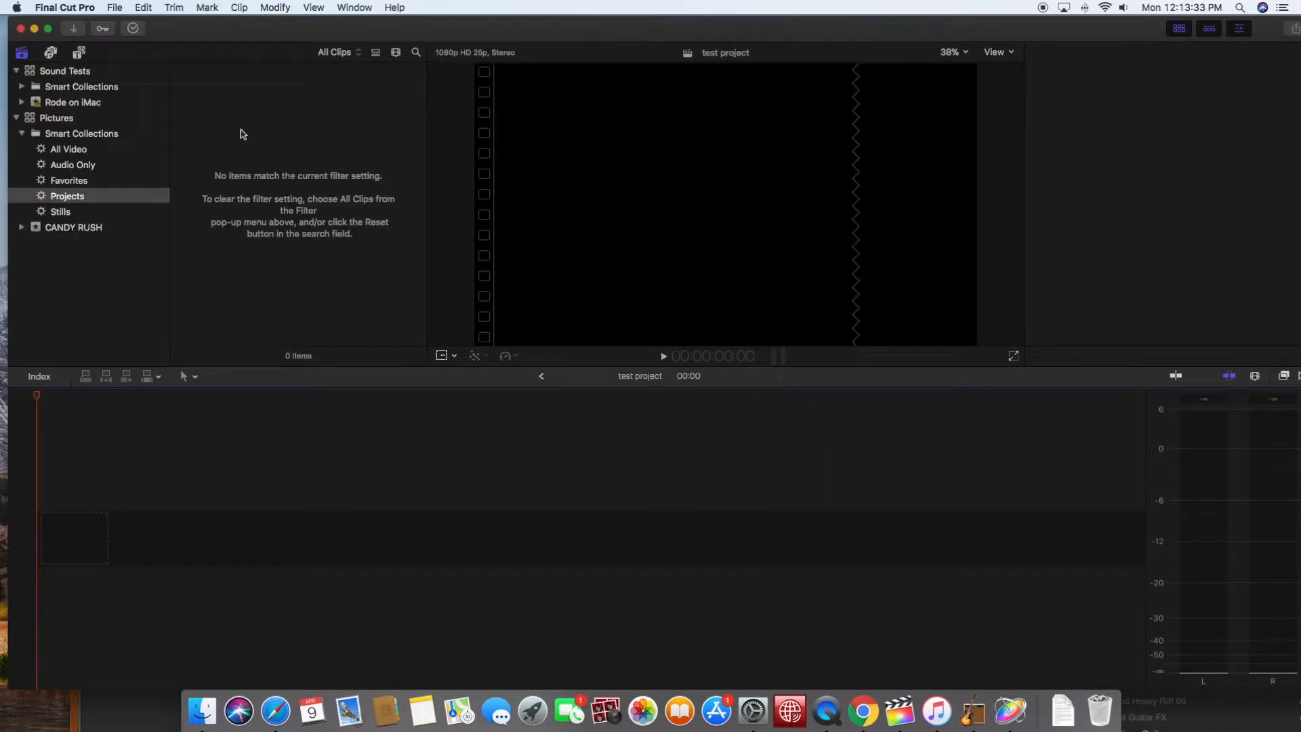
- Add the 20.1-second yellow clay figure video from the Photos library to the empty timeline
{"action": "left_click", "coordinate": [53, 54]}
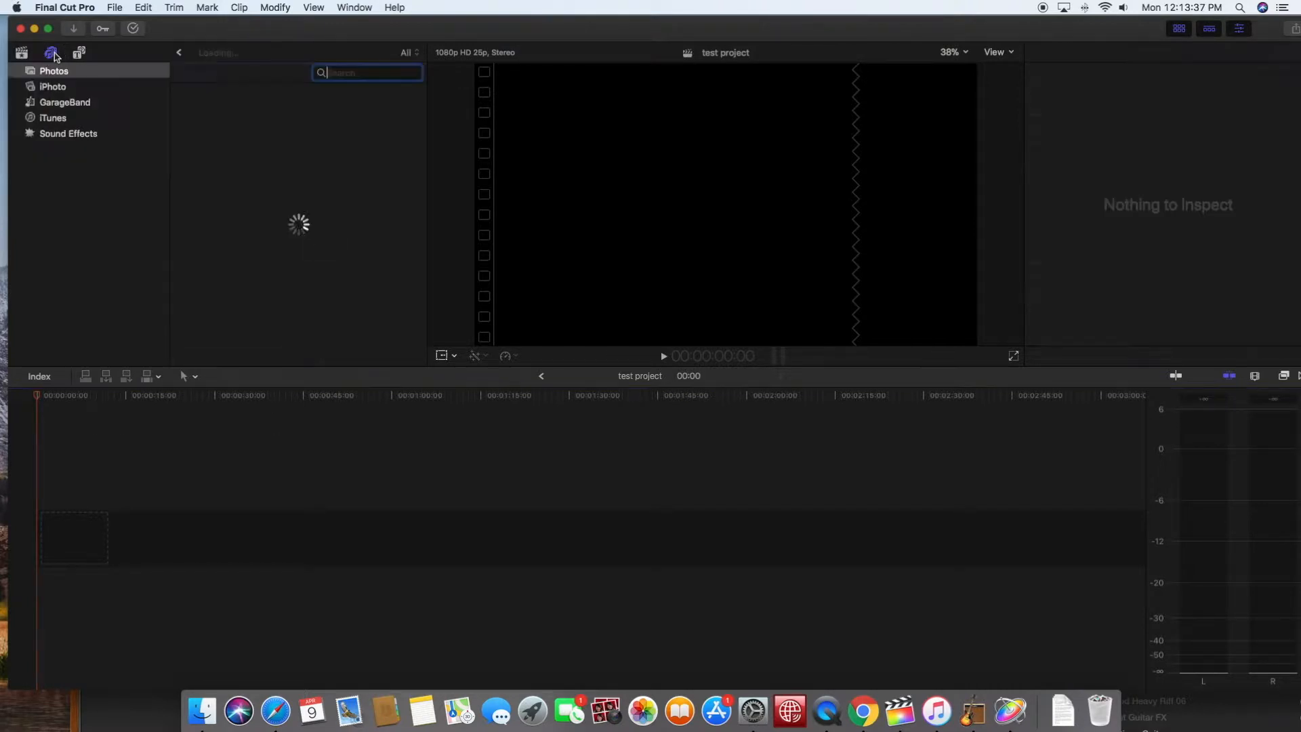
{"action": "scroll", "coordinate": [293, 118], "scroll_direction": "down", "scroll_amount": 5}
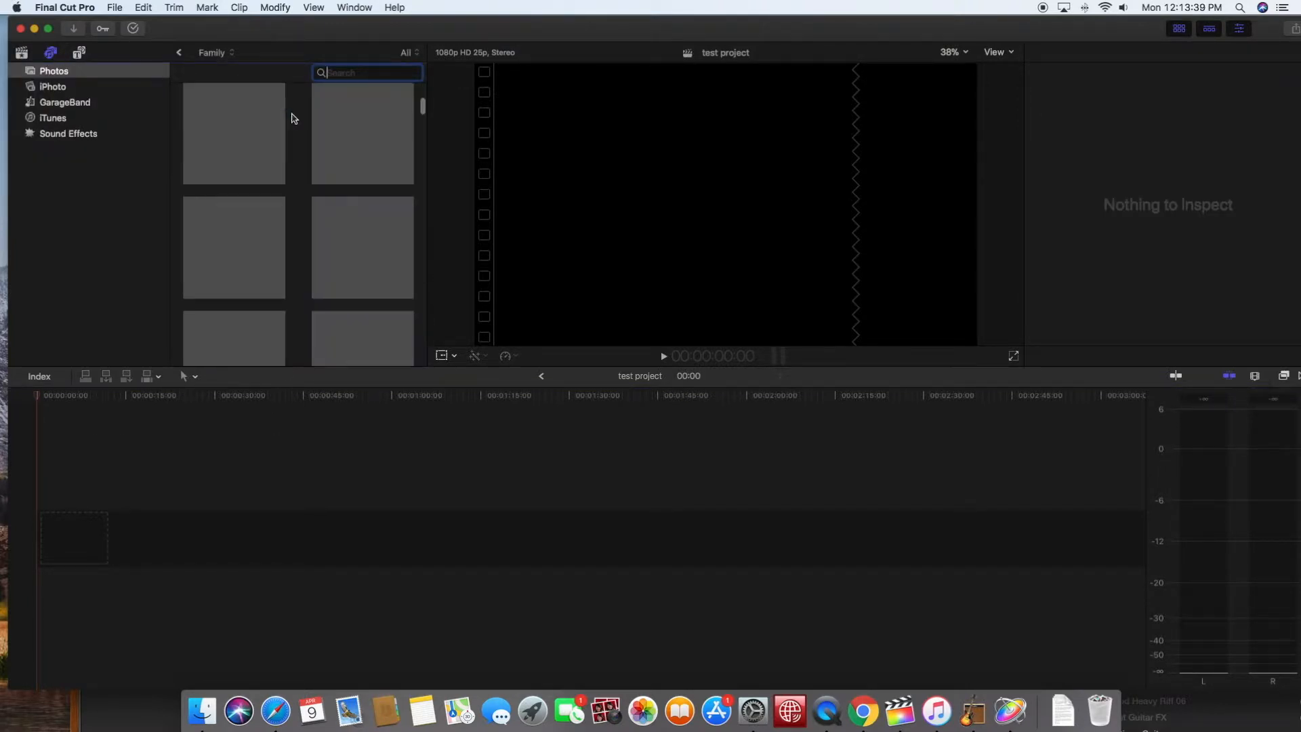
{"action": "scroll", "coordinate": [293, 118], "scroll_direction": "down", "scroll_amount": 5}
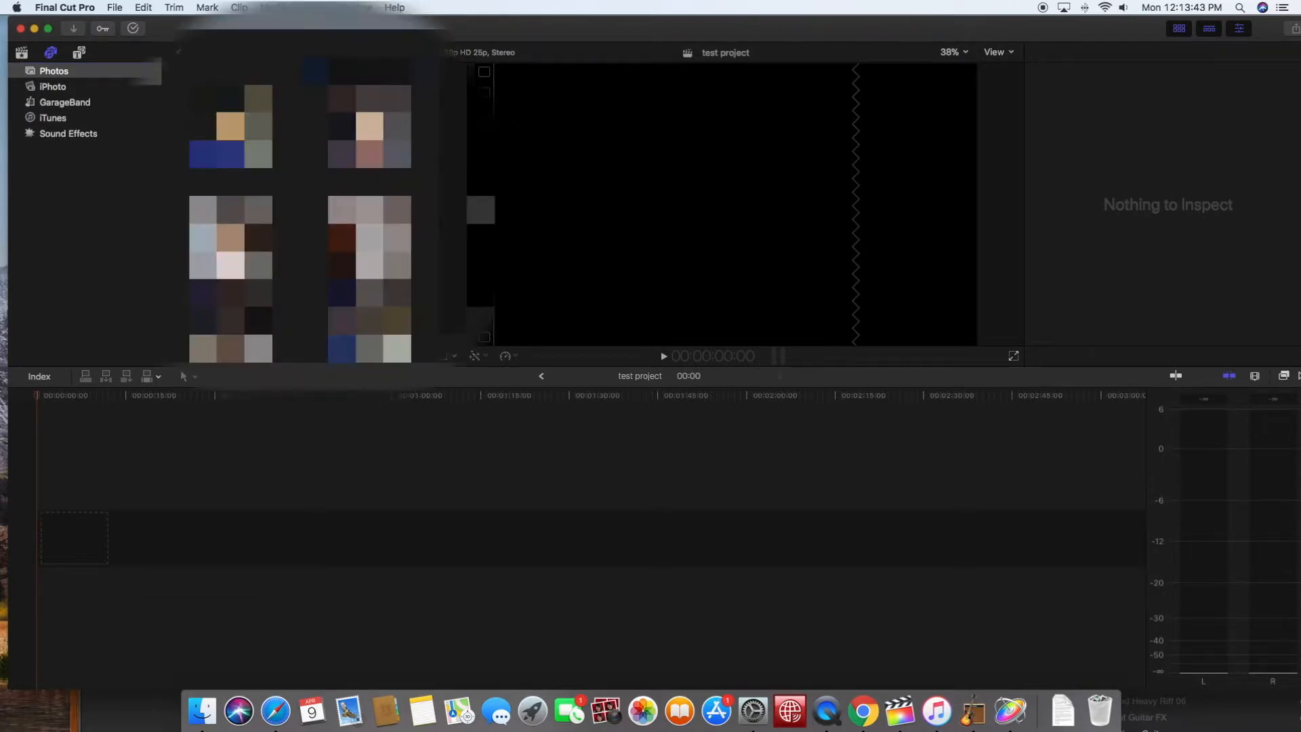
{"action": "scroll", "coordinate": [320, 139], "scroll_direction": "down", "scroll_amount": 10}
{"action": "scroll", "coordinate": [320, 139], "scroll_direction": "down", "scroll_amount": 8}
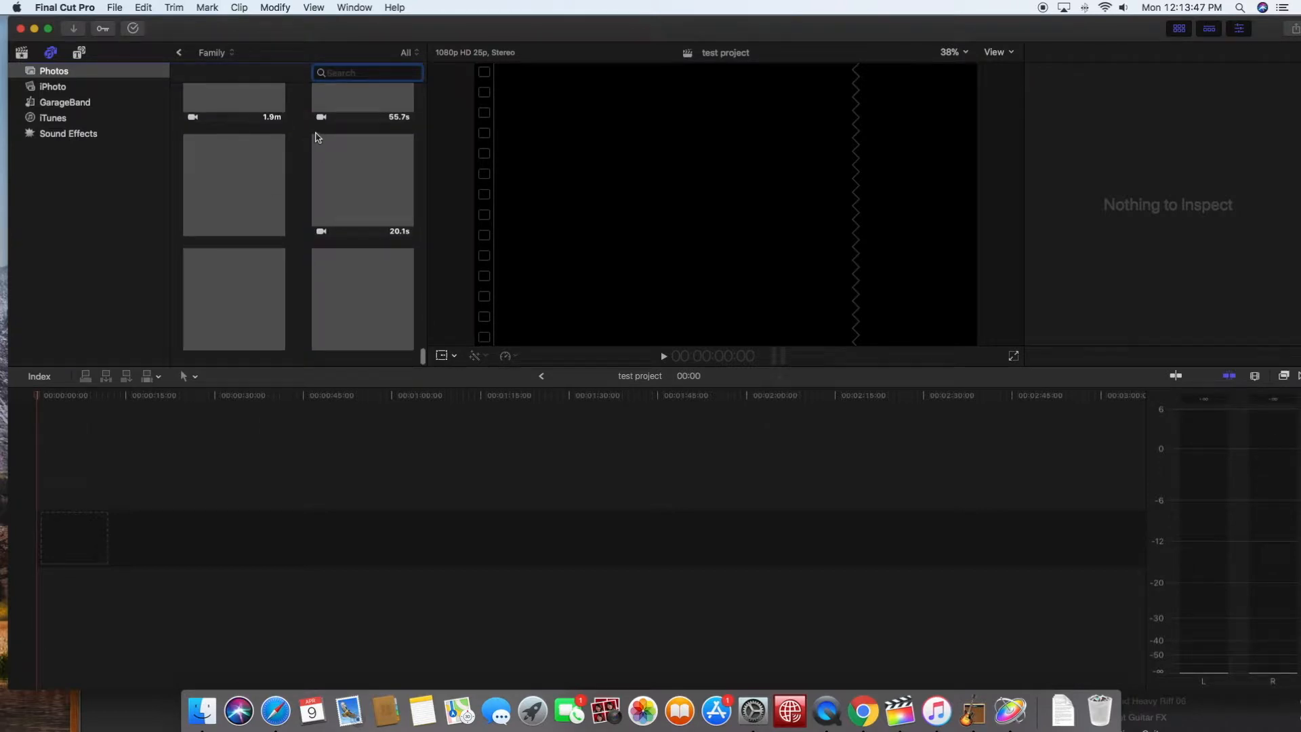
{"action": "left_click_drag", "start_coordinate": [370, 181], "coordinate": [132, 549]}
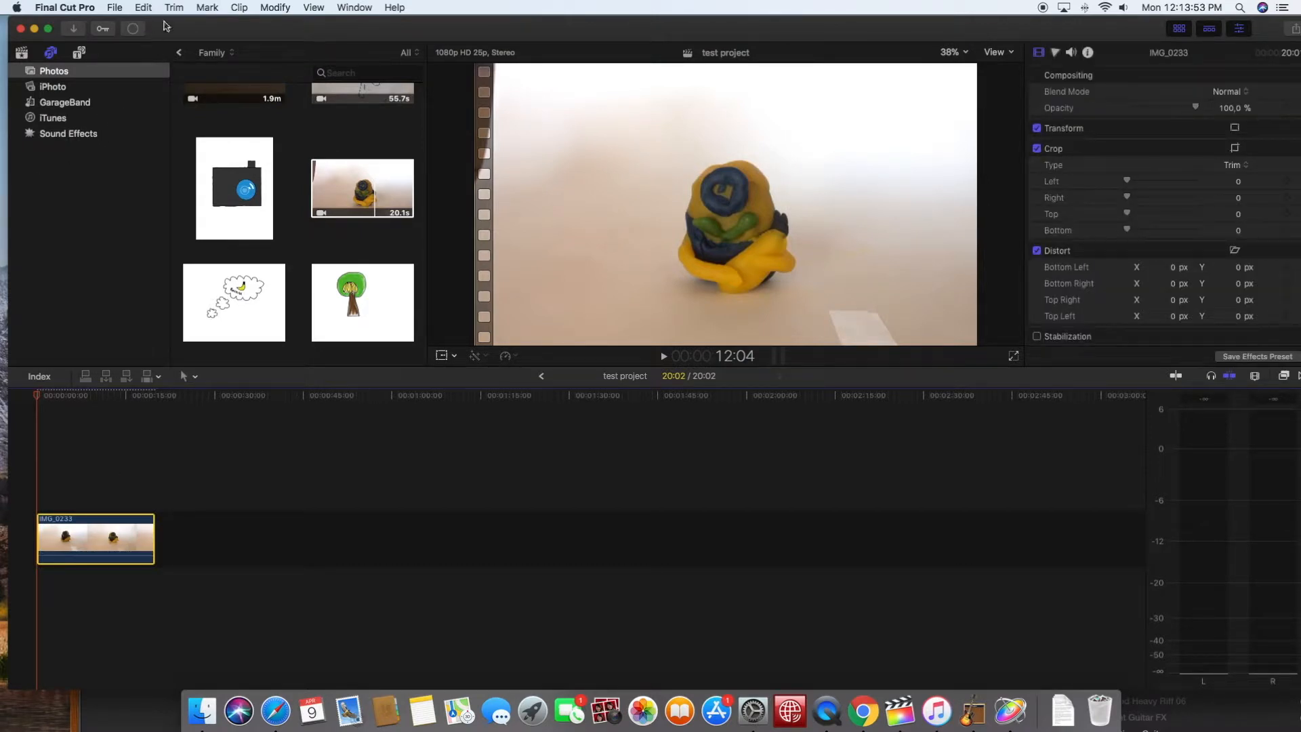
- Zoom the timeline to fit the whole video clip
{"action": "left_click", "coordinate": [314, 7]}
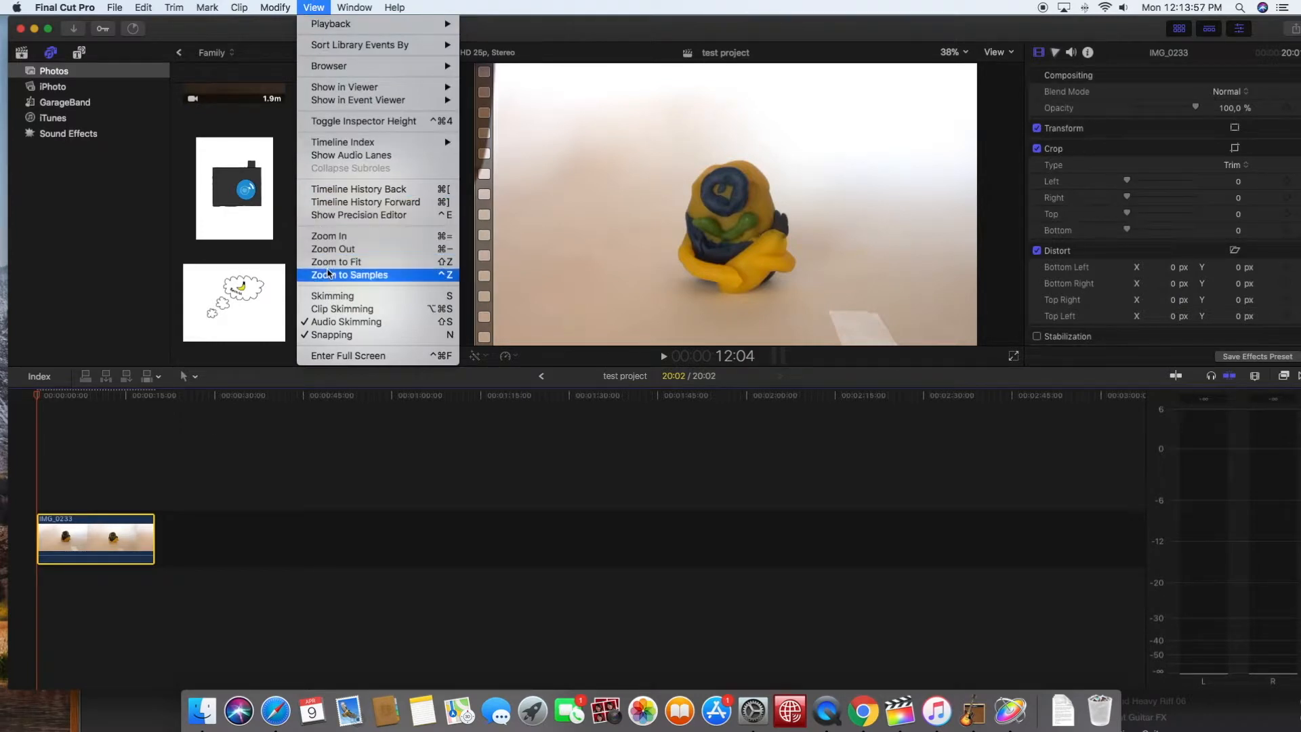
{"action": "left_click", "coordinate": [326, 263]}
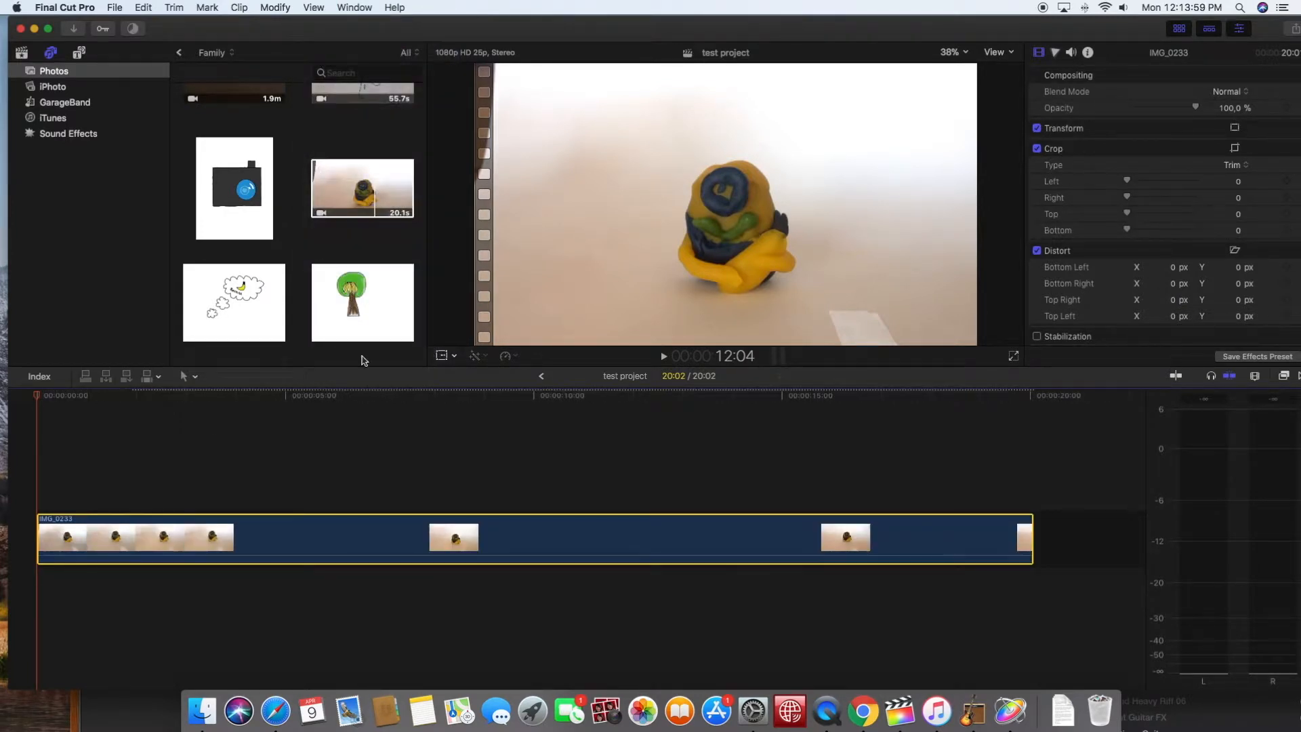
{"action": "left_click", "coordinate": [364, 361]}
{"action": "scroll", "coordinate": [650, 537], "scroll_direction": "left", "scroll_amount": 1}
{"action": "scroll", "coordinate": [650, 537], "scroll_direction": "left", "scroll_amount": 1}
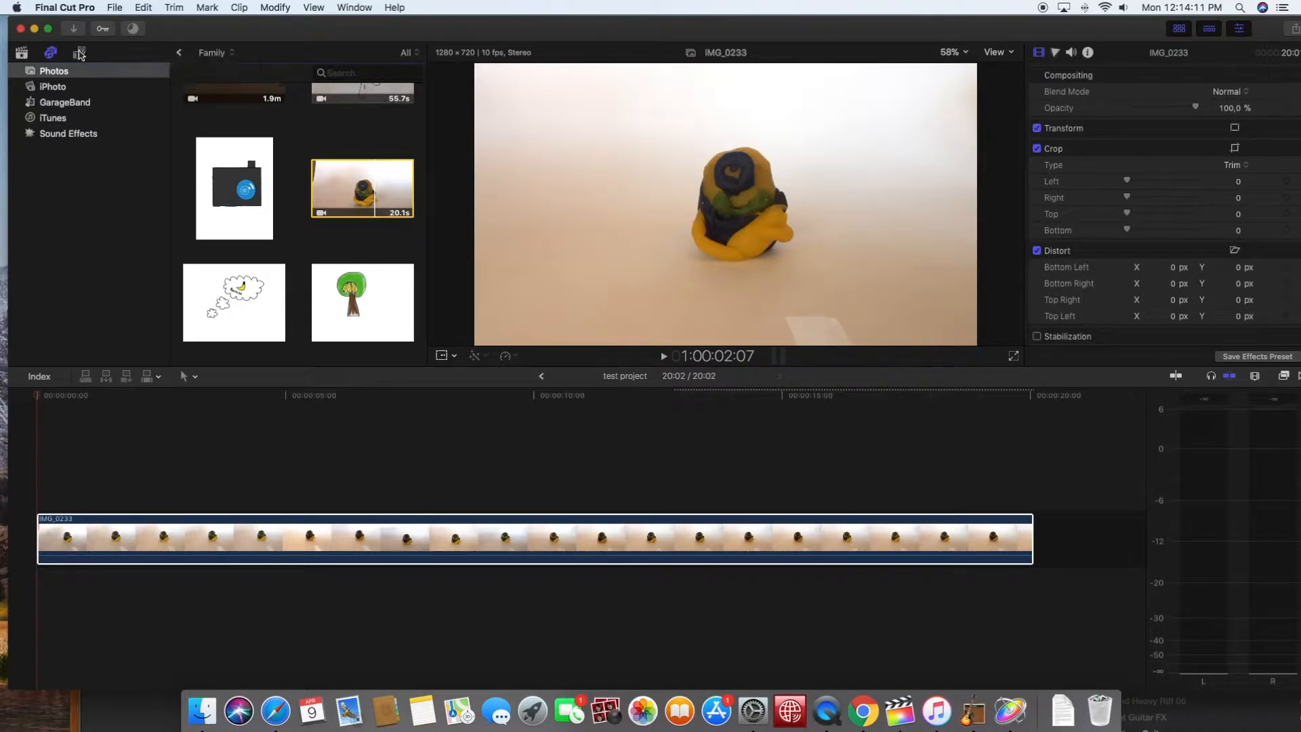
- Insert the Glimmer generator in front of the video clip and trim its end to about 23 seconds
{"action": "key", "text": "alt+super+1"}
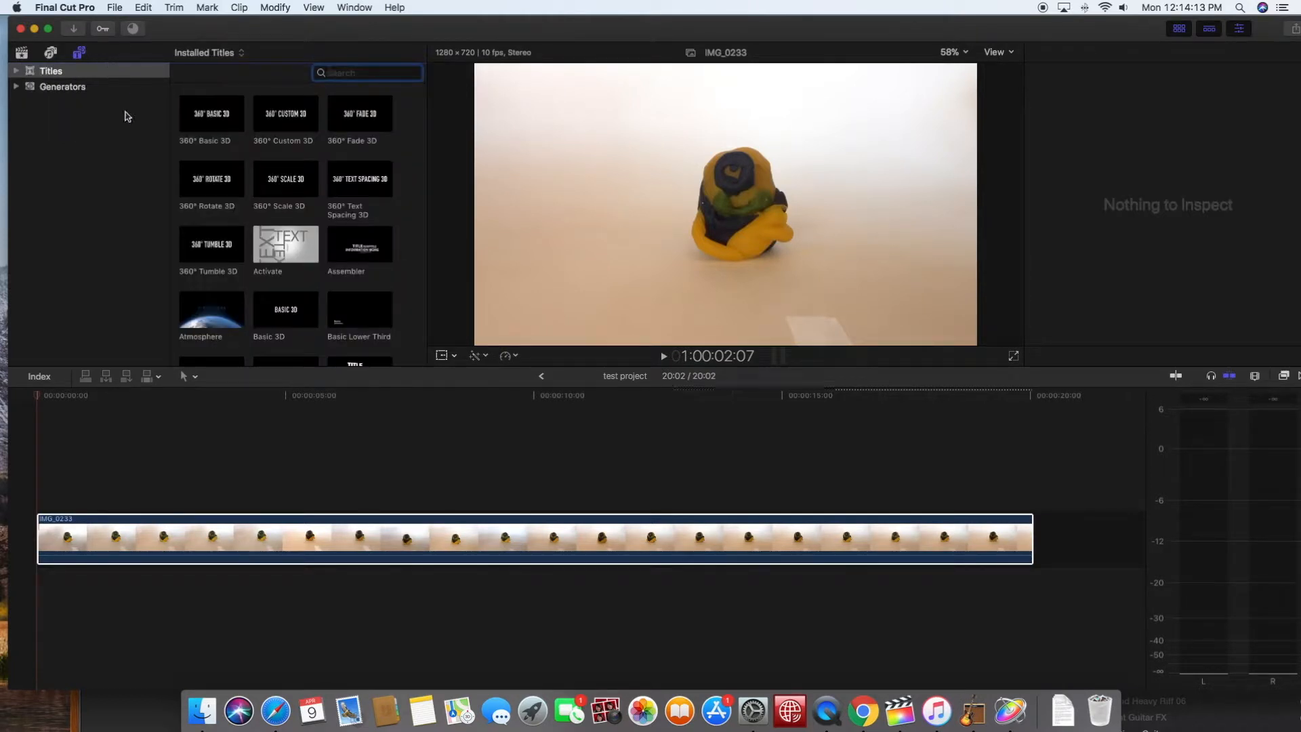
{"action": "left_click", "coordinate": [60, 89]}
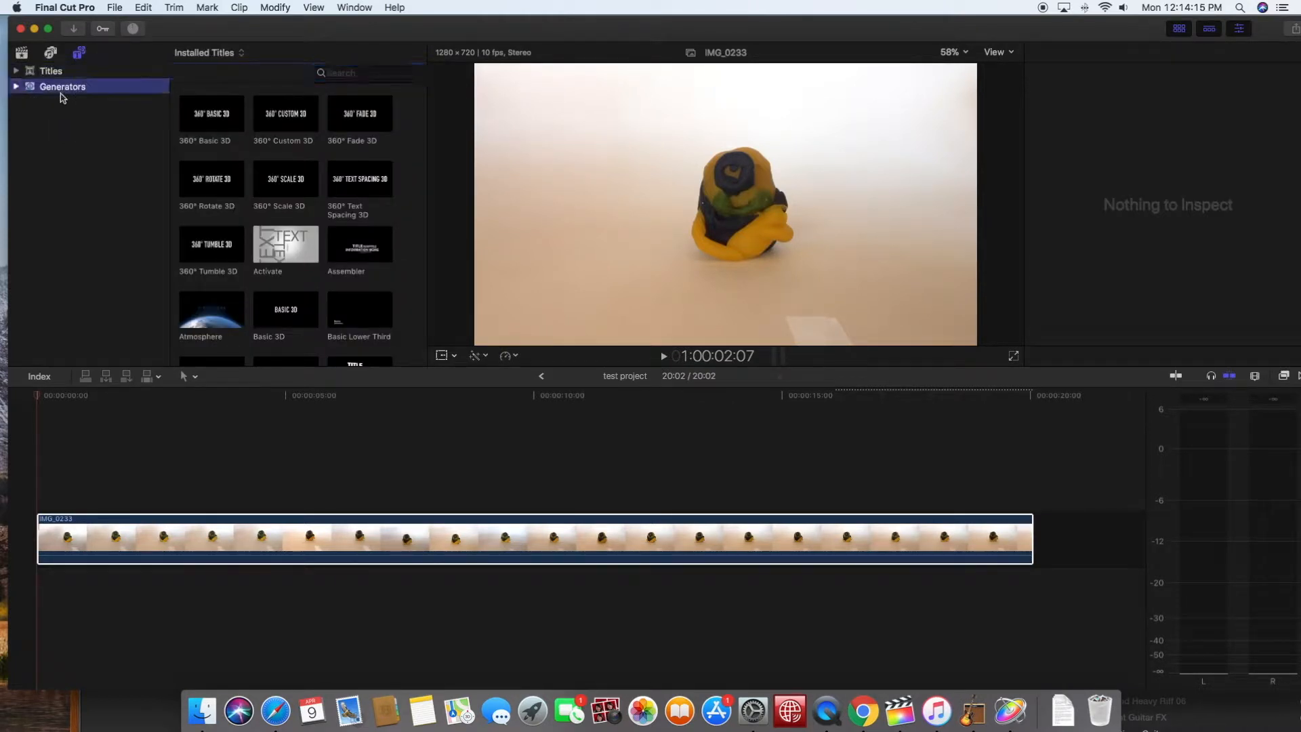
{"action": "scroll", "coordinate": [280, 161], "scroll_direction": "down", "scroll_amount": 5}
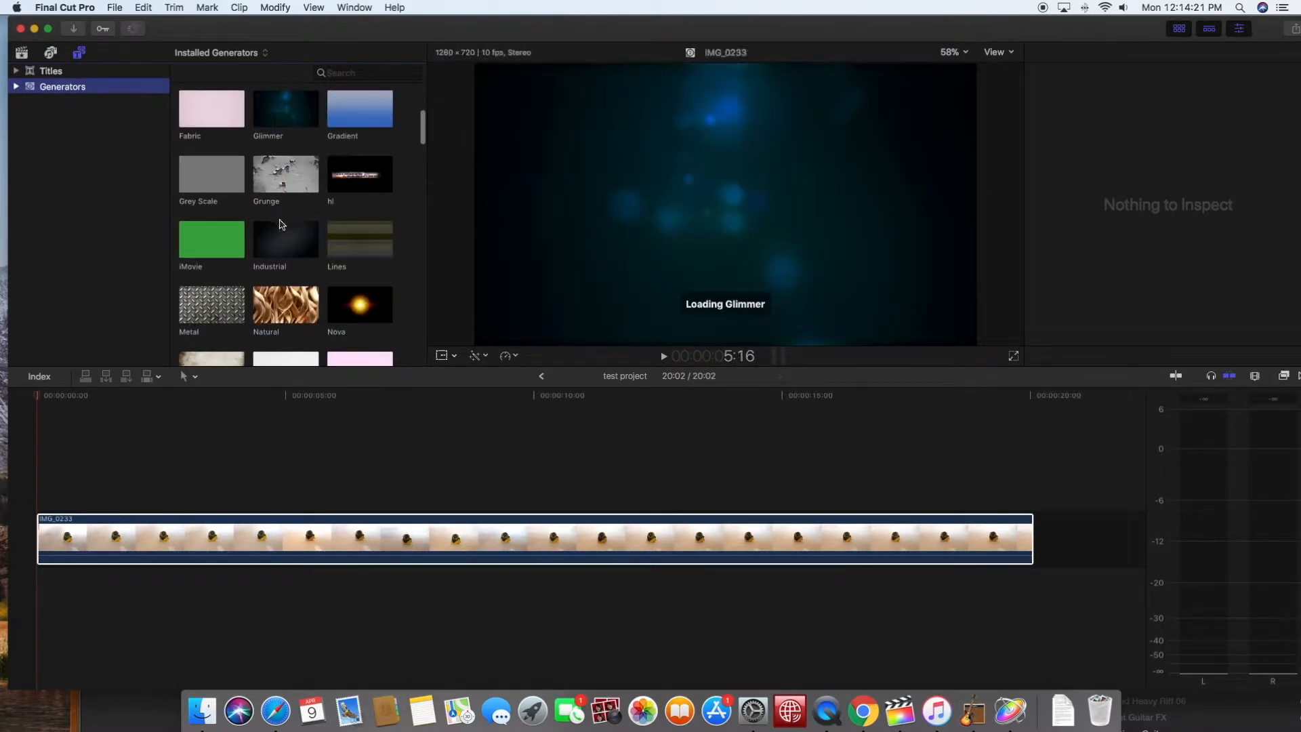
{"action": "left_click", "coordinate": [281, 115]}
{"action": "left_click_drag", "start_coordinate": [281, 115], "coordinate": [21, 522]}
{"action": "scroll", "coordinate": [299, 508], "scroll_direction": "right", "scroll_amount": 10}
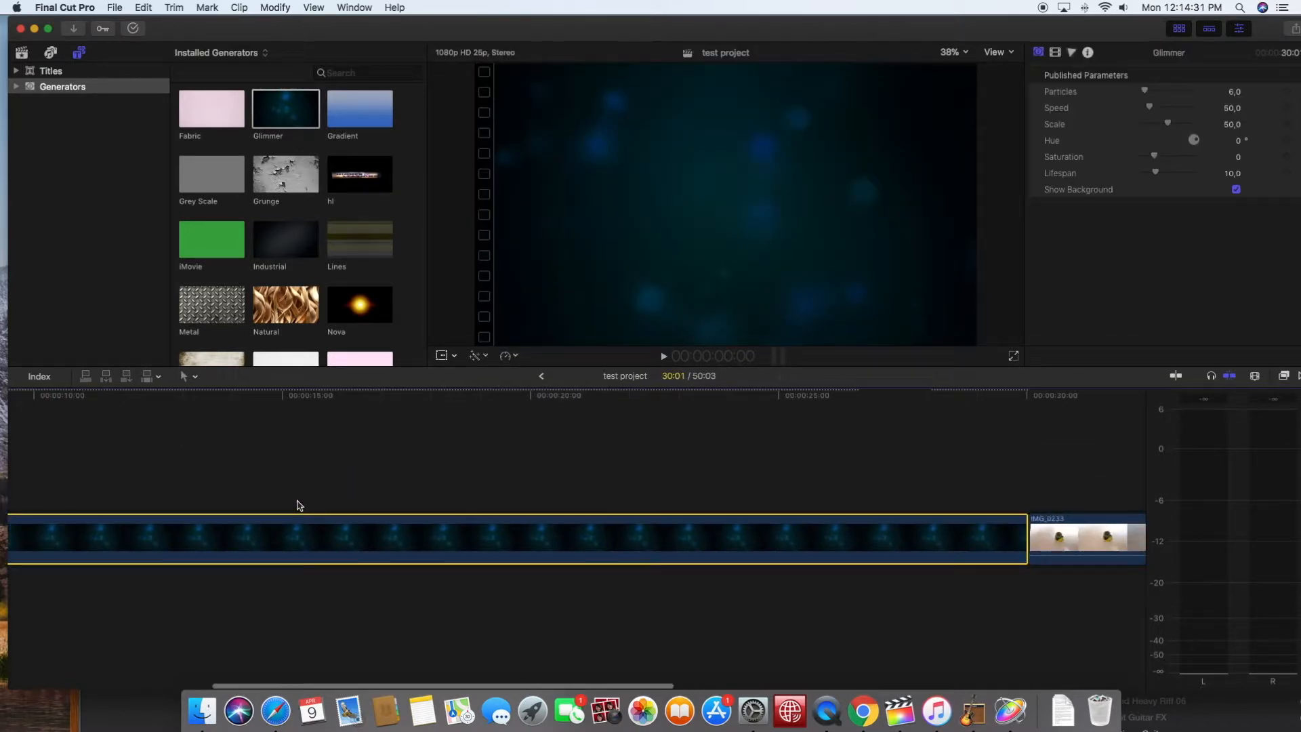
{"action": "left_click_drag", "start_coordinate": [660, 542], "coordinate": [321, 541]}
- Place a Basic 3D title above the Glimmer background, starting at about 17 seconds, and browse the other installed titles
{"action": "left_click", "coordinate": [46, 71]}
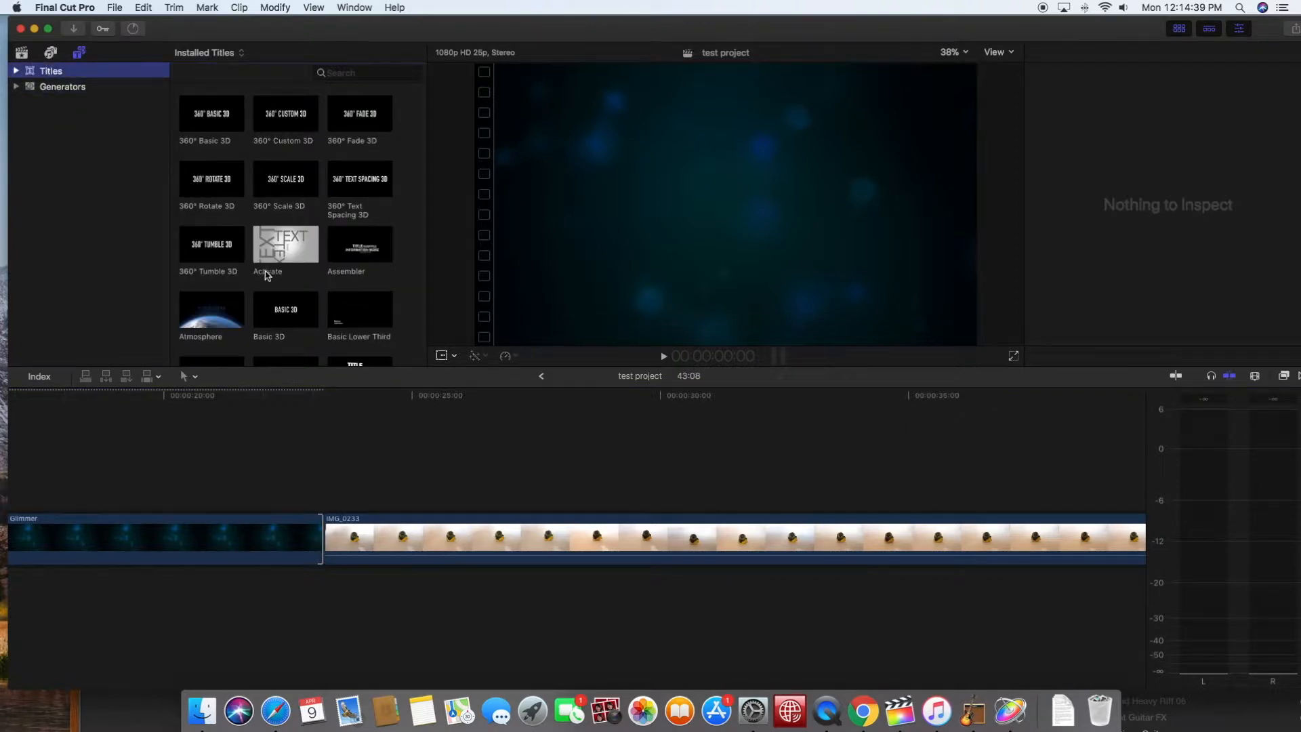
{"action": "left_click_drag", "start_coordinate": [285, 307], "coordinate": [17, 501]}
{"action": "scroll", "coordinate": [256, 233], "scroll_direction": "down", "scroll_amount": 10}
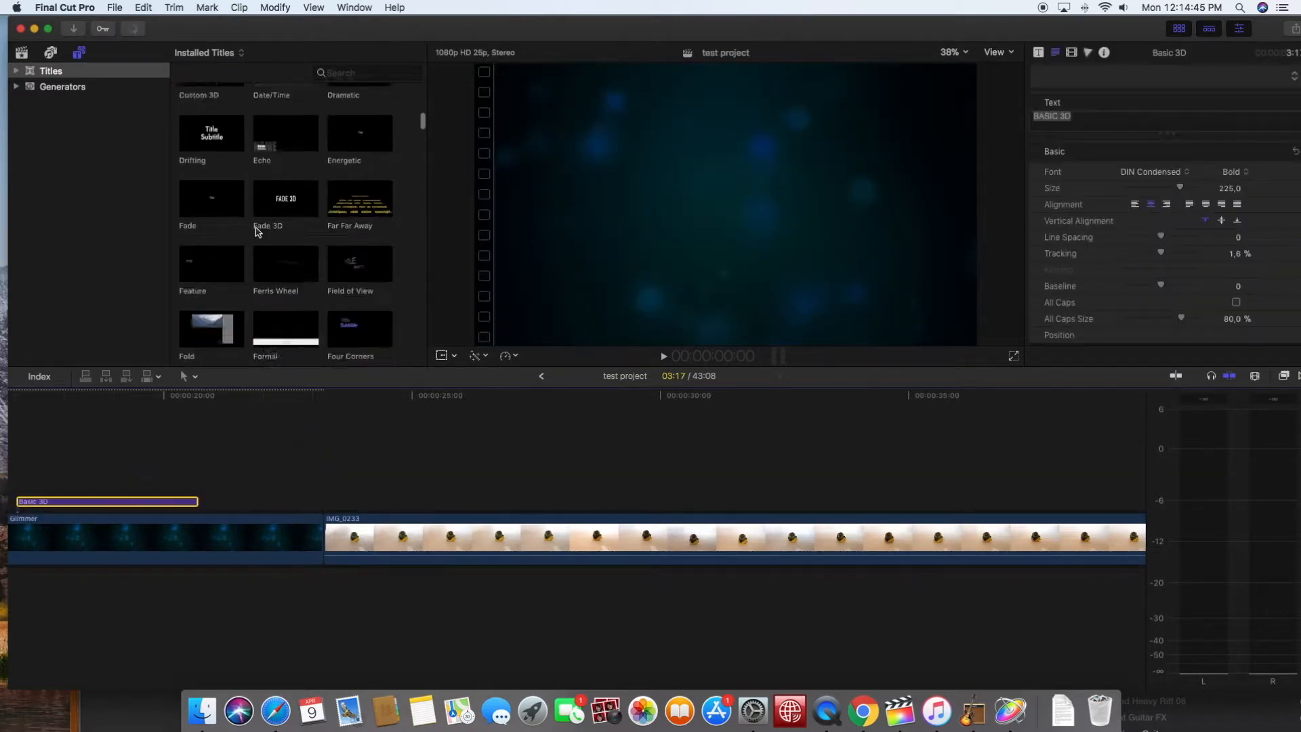
{"action": "scroll", "coordinate": [256, 233], "scroll_direction": "down", "scroll_amount": 10}
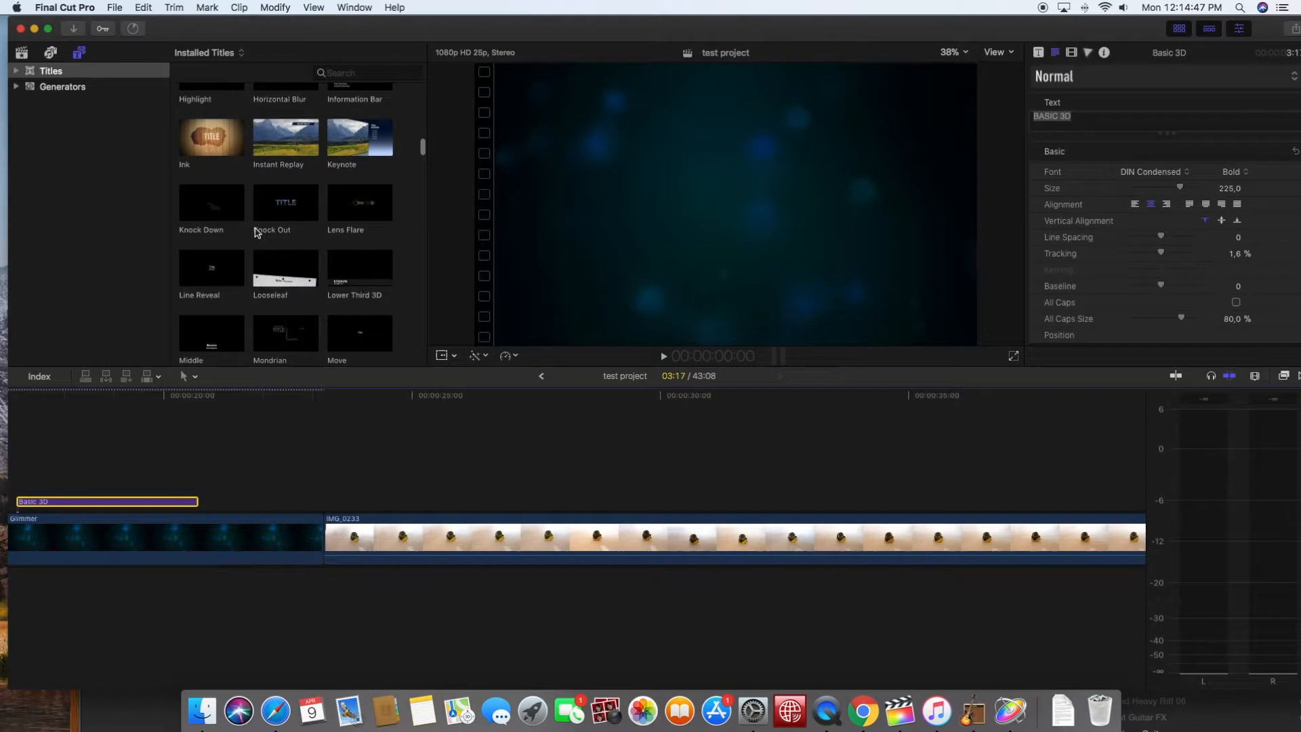
{"action": "scroll", "coordinate": [256, 232], "scroll_direction": "up", "scroll_amount": 15}
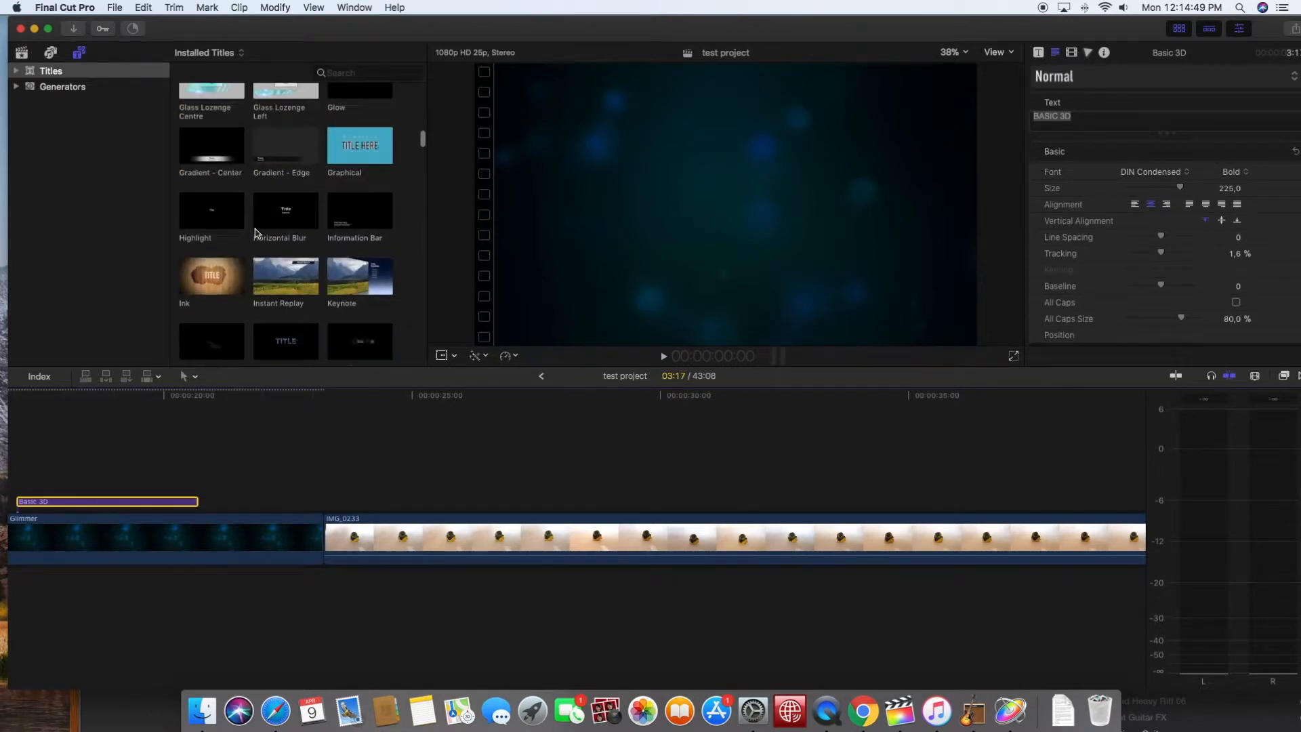
{"action": "scroll", "coordinate": [263, 242], "scroll_direction": "up", "scroll_amount": 5}
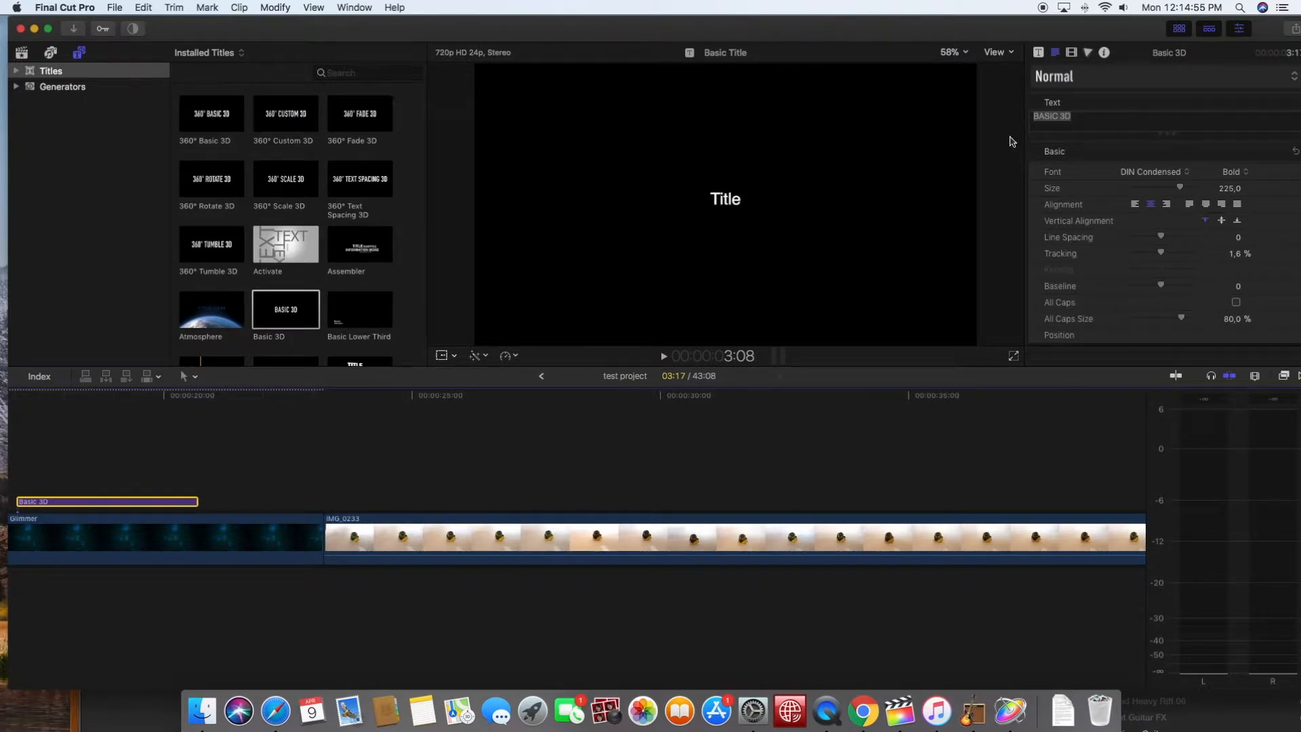
- Replace the Basic 3D title's text with "test"
{"action": "left_click_drag", "start_coordinate": [1072, 116], "coordinate": [981, 118]}
{"action": "key", "text": "BackSpace"}
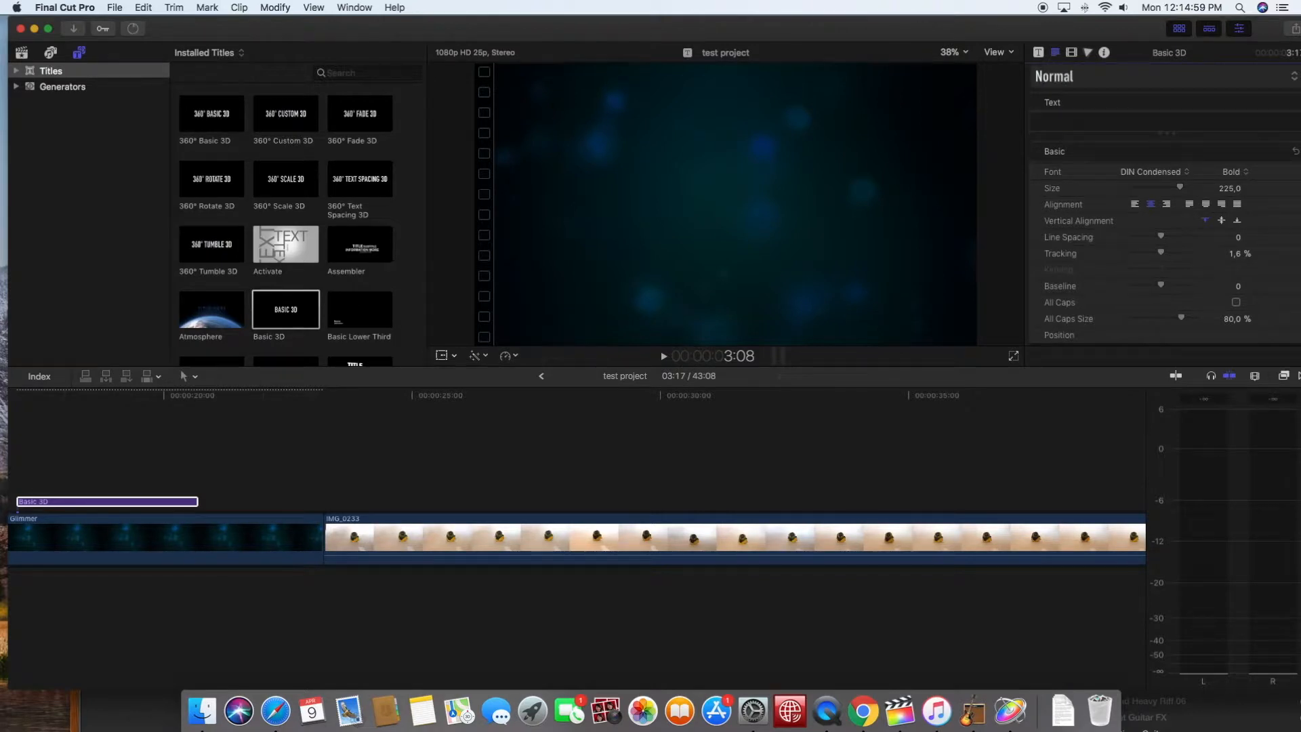
{"action": "type", "text": "text"}
{"action": "key", "text": "BackSpace"}
{"action": "key", "text": "BackSpace"}
{"action": "key", "text": "BackSpace"}
{"action": "key", "text": "BackSpace"}
{"action": "type", "text": "test"}
- Play back the titled section of the Glimmer background, then stop playback
{"action": "left_click", "coordinate": [664, 357]}
{"action": "left_click", "coordinate": [24, 410]}
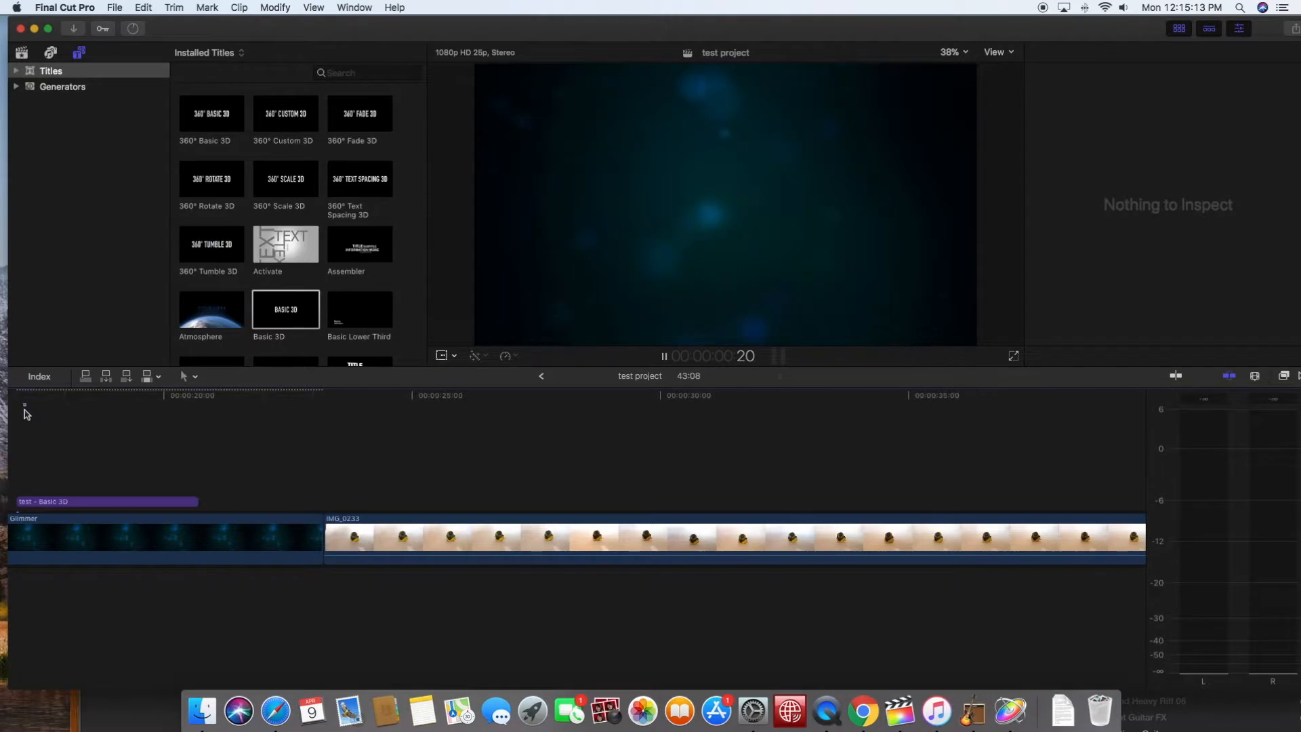
{"action": "left_click", "coordinate": [28, 397]}
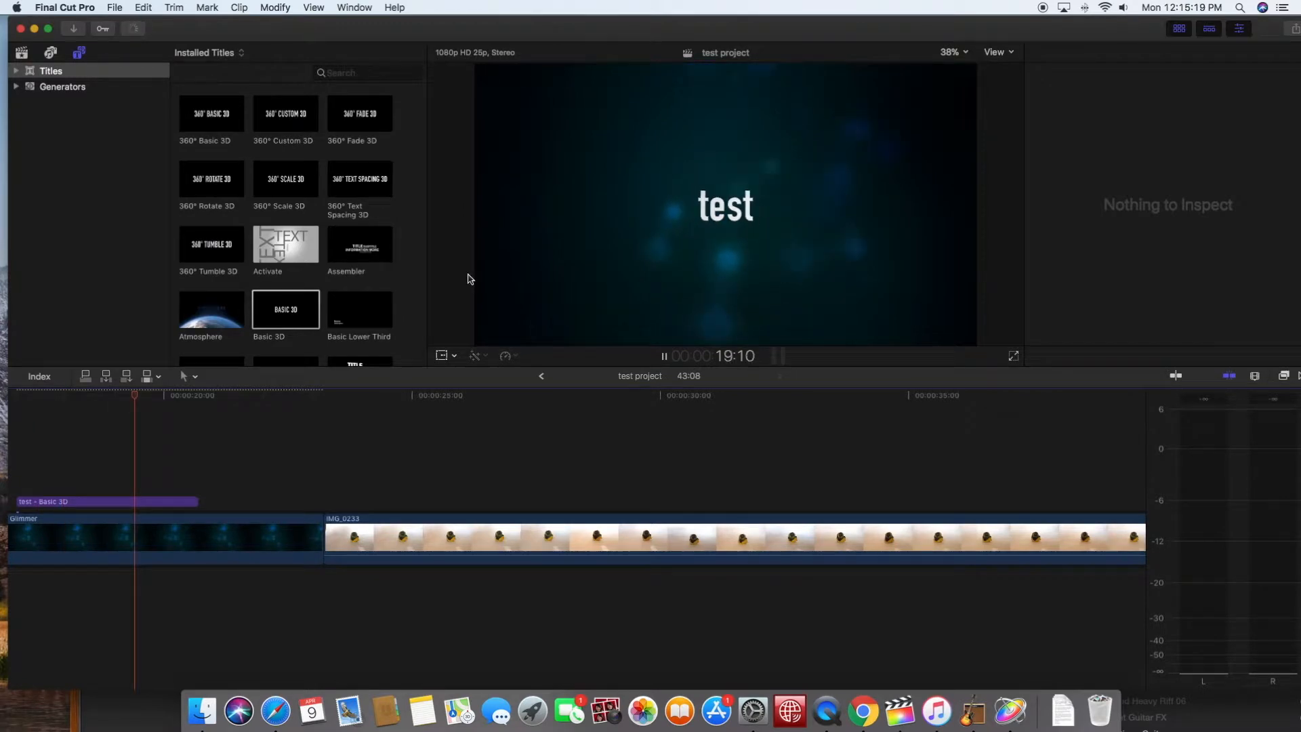
{"action": "left_click", "coordinate": [663, 357]}
{"action": "scroll", "coordinate": [271, 203], "scroll_direction": "down", "scroll_amount": 5}
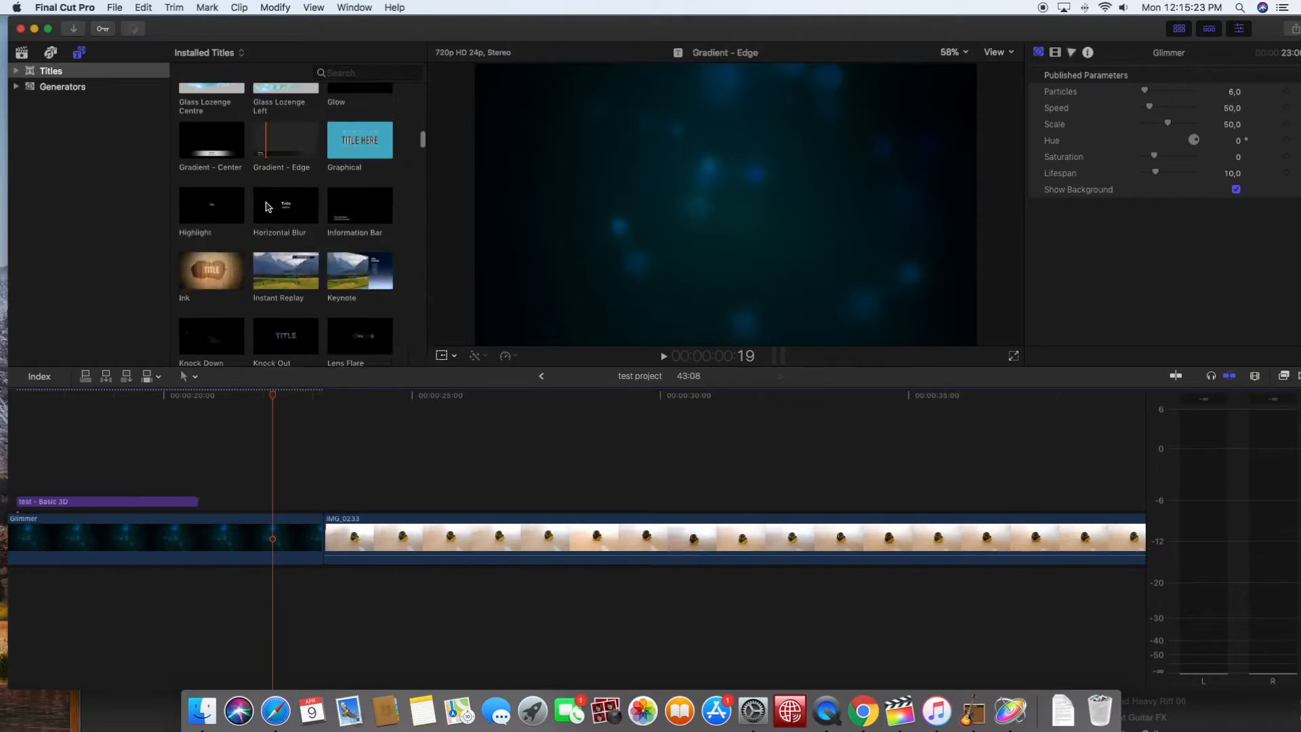
{"action": "scroll", "coordinate": [528, 519], "scroll_direction": "right", "scroll_amount": 8}
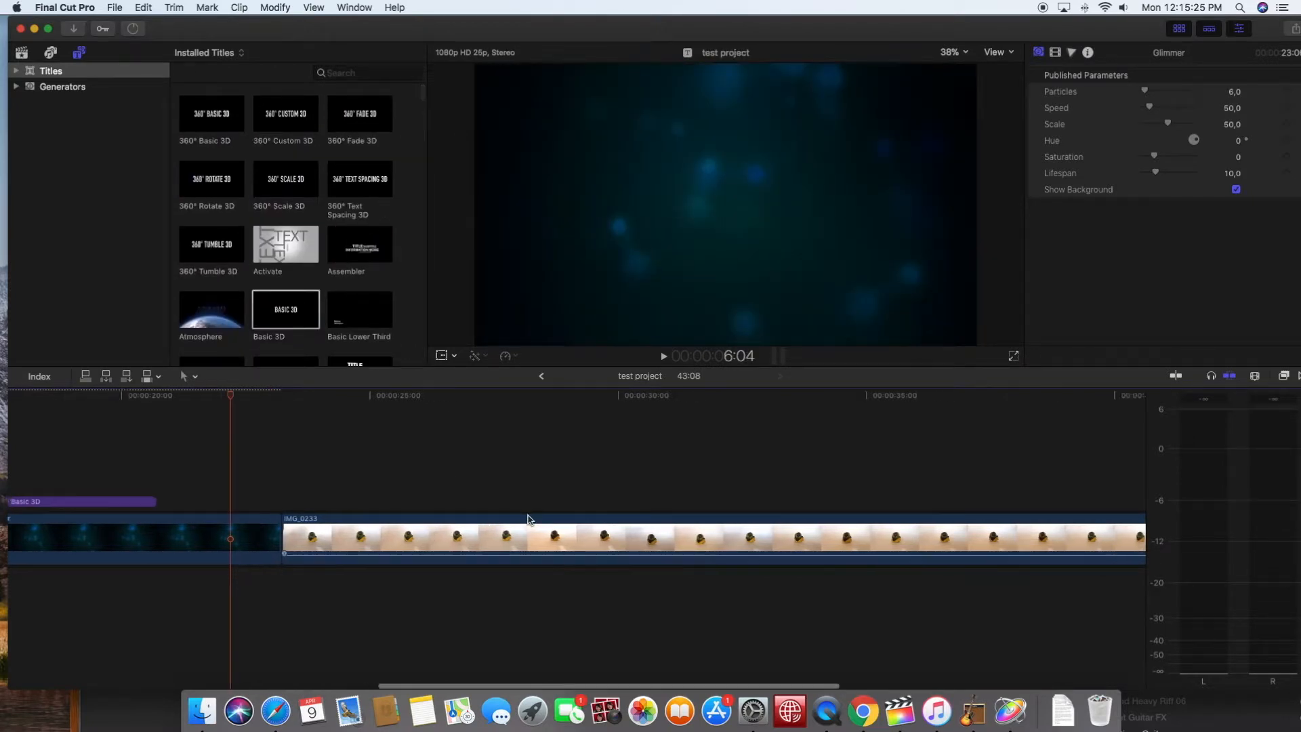
{"action": "scroll", "coordinate": [529, 520], "scroll_direction": "left", "scroll_amount": 15}
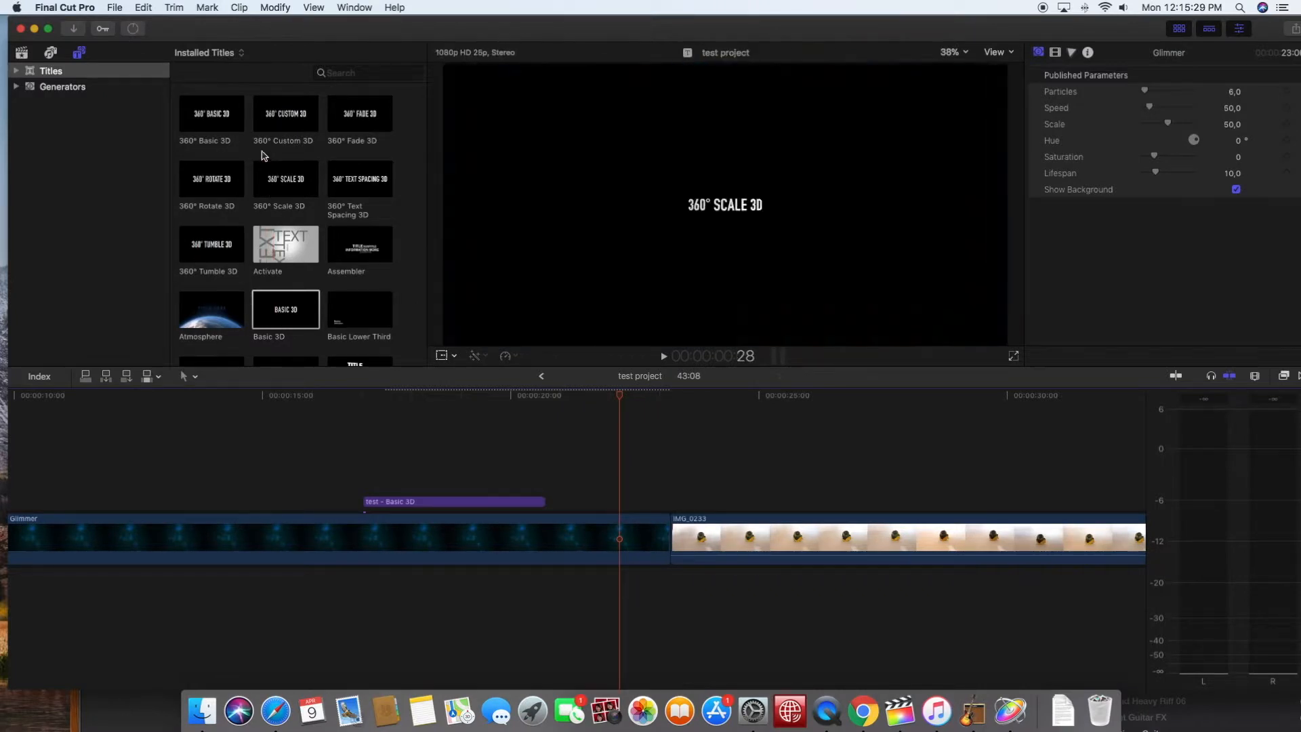
{"action": "left_click", "coordinate": [73, 73]}
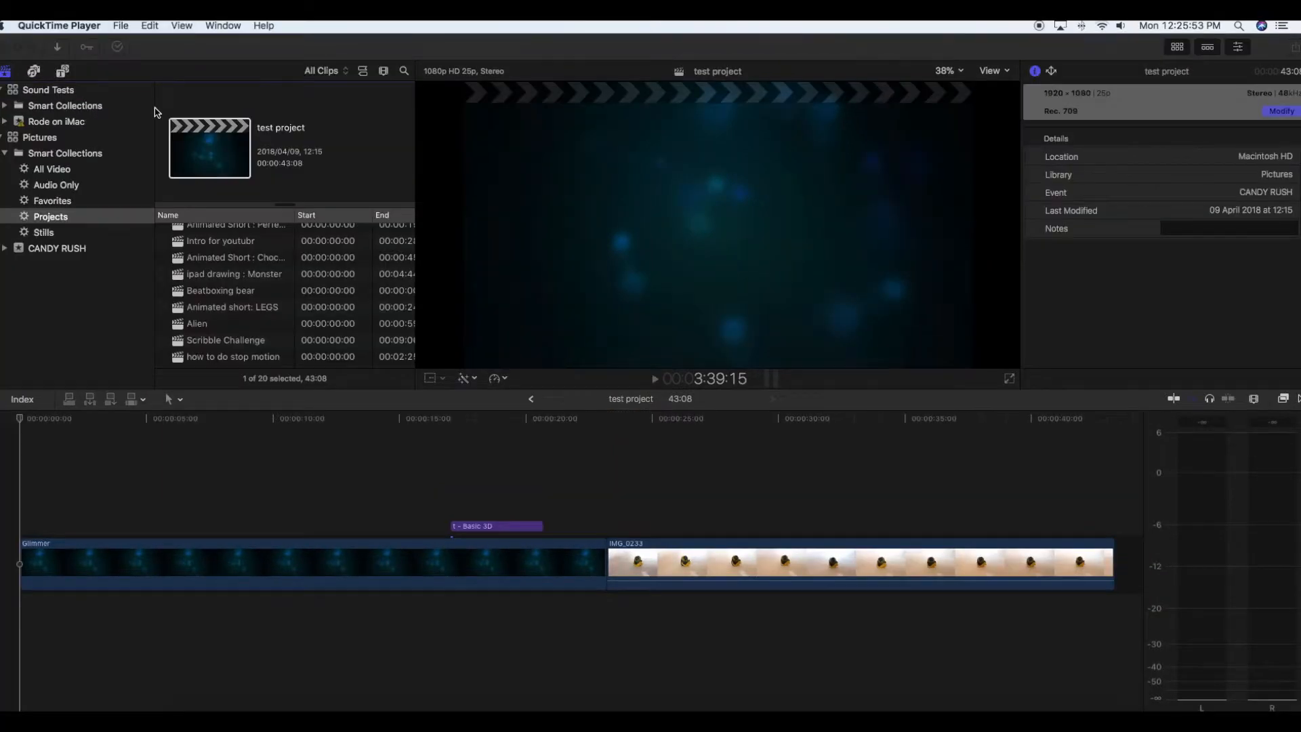
- Move the Basic 3D title to the timeline start and extend it to the end of the Glimmer background
{"action": "left_click", "coordinate": [151, 76]}
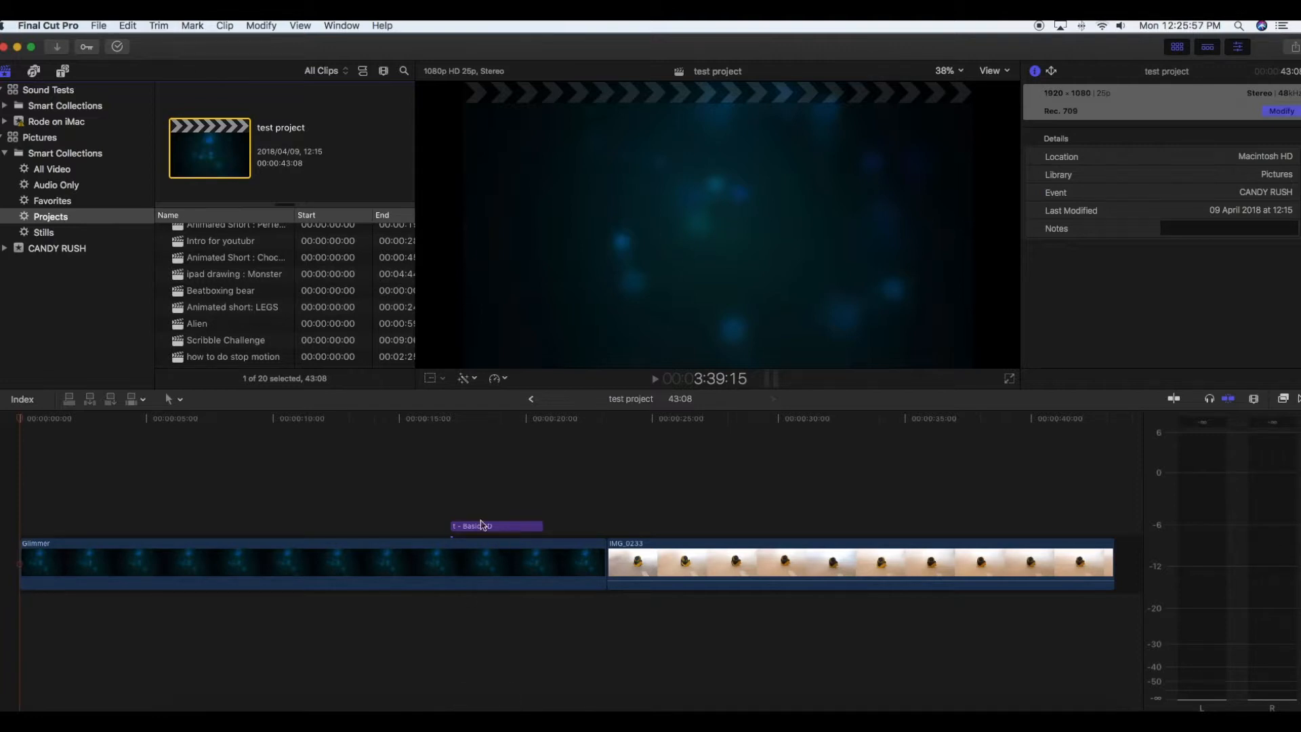
{"action": "left_click_drag", "start_coordinate": [463, 534], "coordinate": [603, 552]}
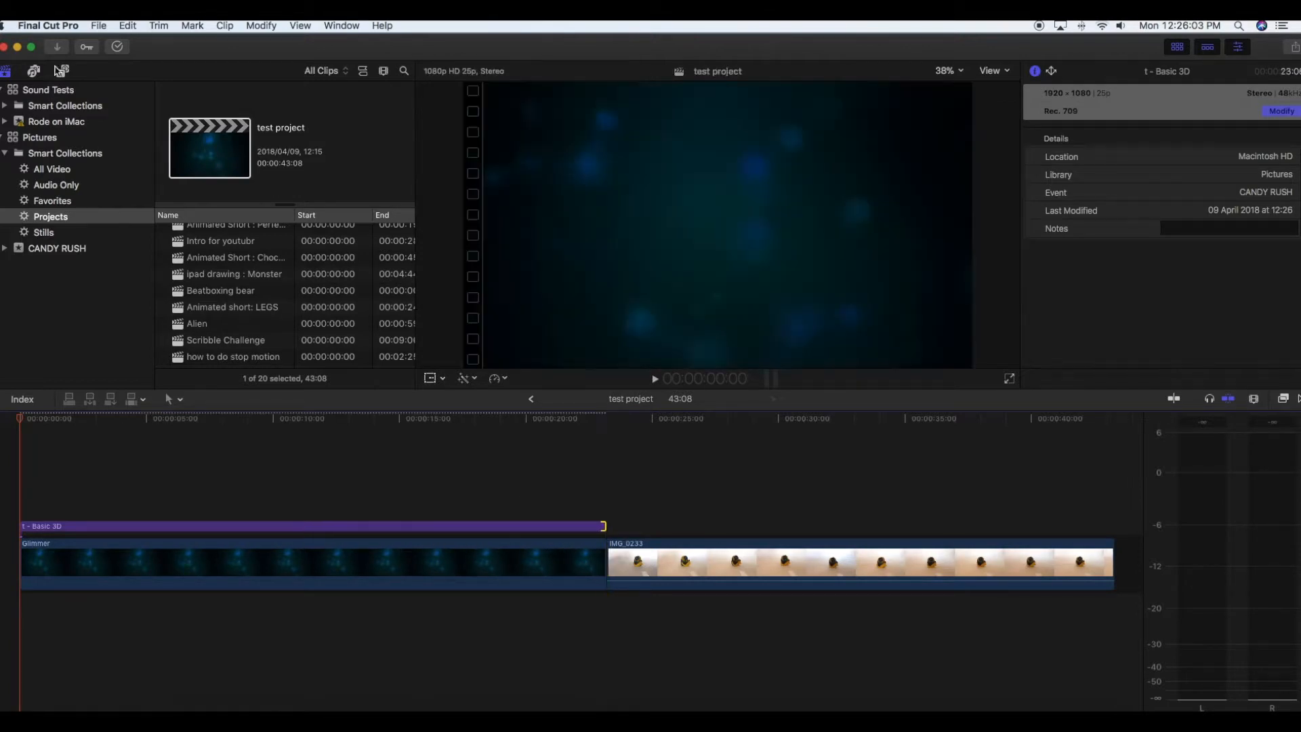
- Append the Industrial generator directly after the IMG_0233 clip as a closing background
{"action": "left_click", "coordinate": [62, 72]}
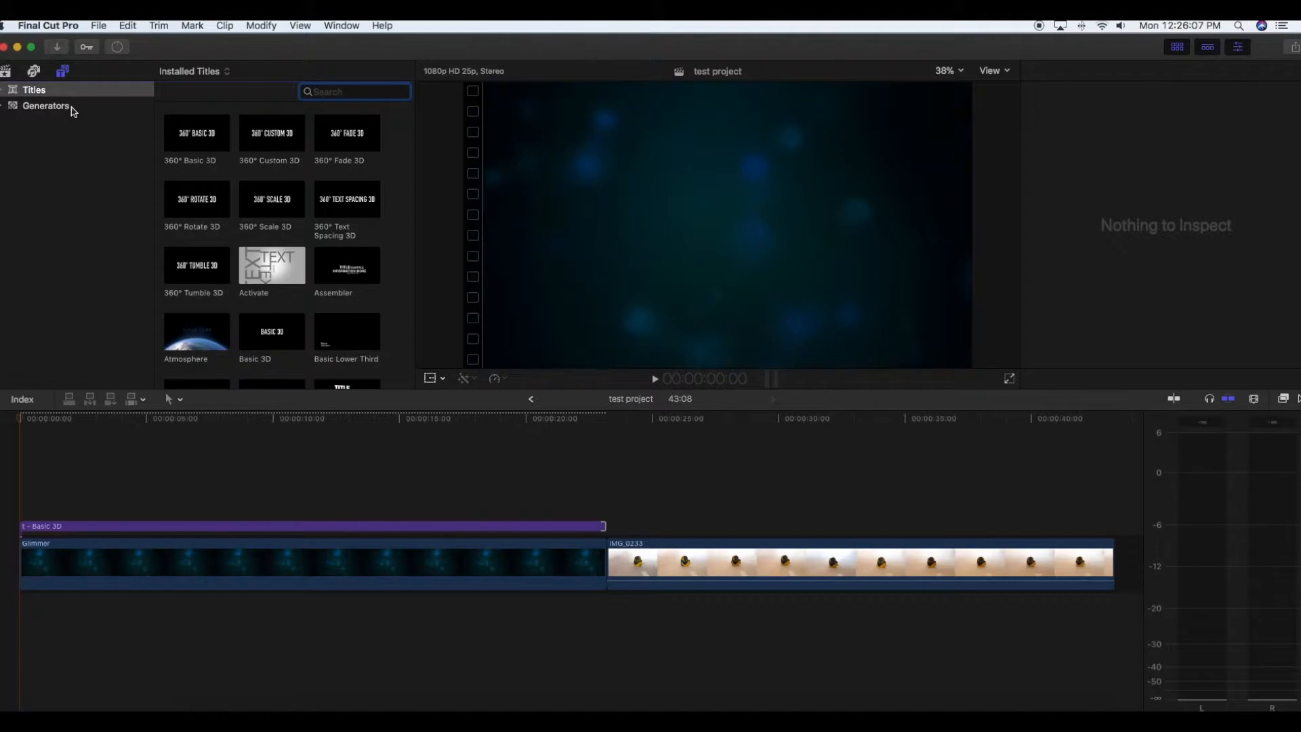
{"action": "scroll", "coordinate": [505, 539], "scroll_direction": "right", "scroll_amount": 15}
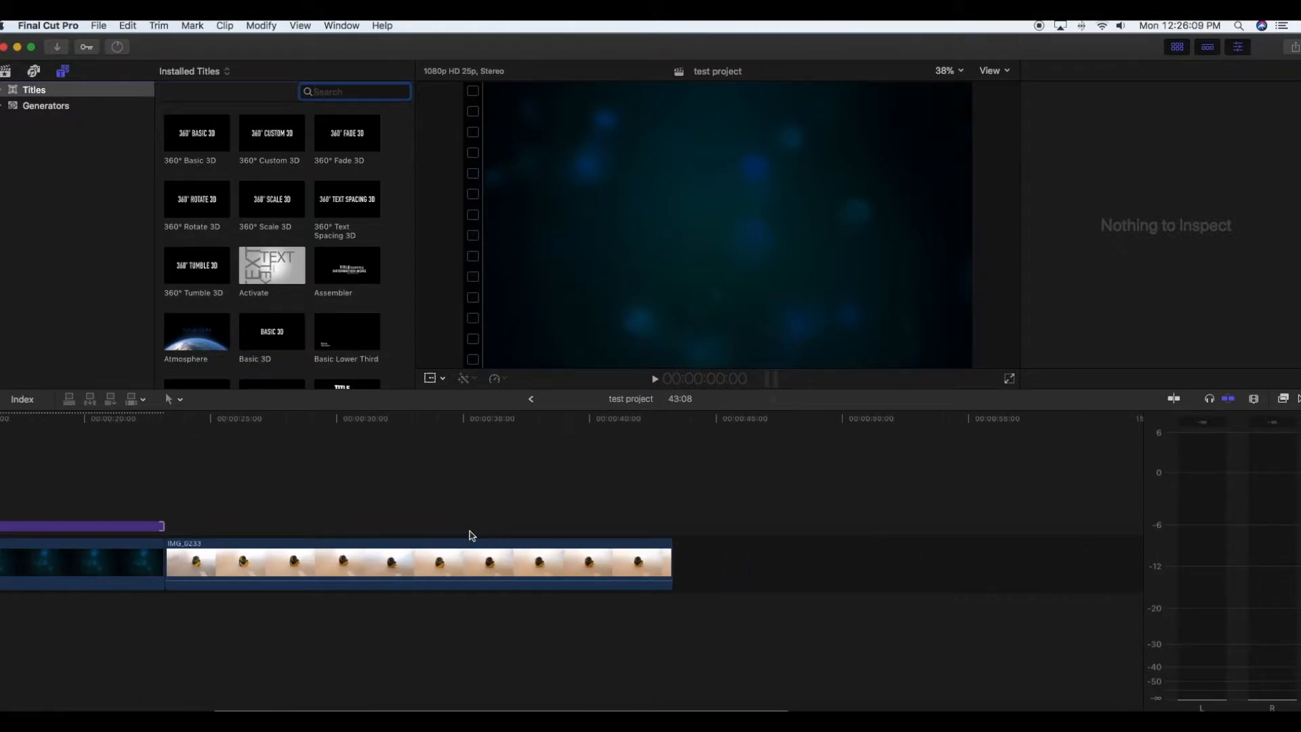
{"action": "scroll", "coordinate": [465, 534], "scroll_direction": "left", "scroll_amount": 5}
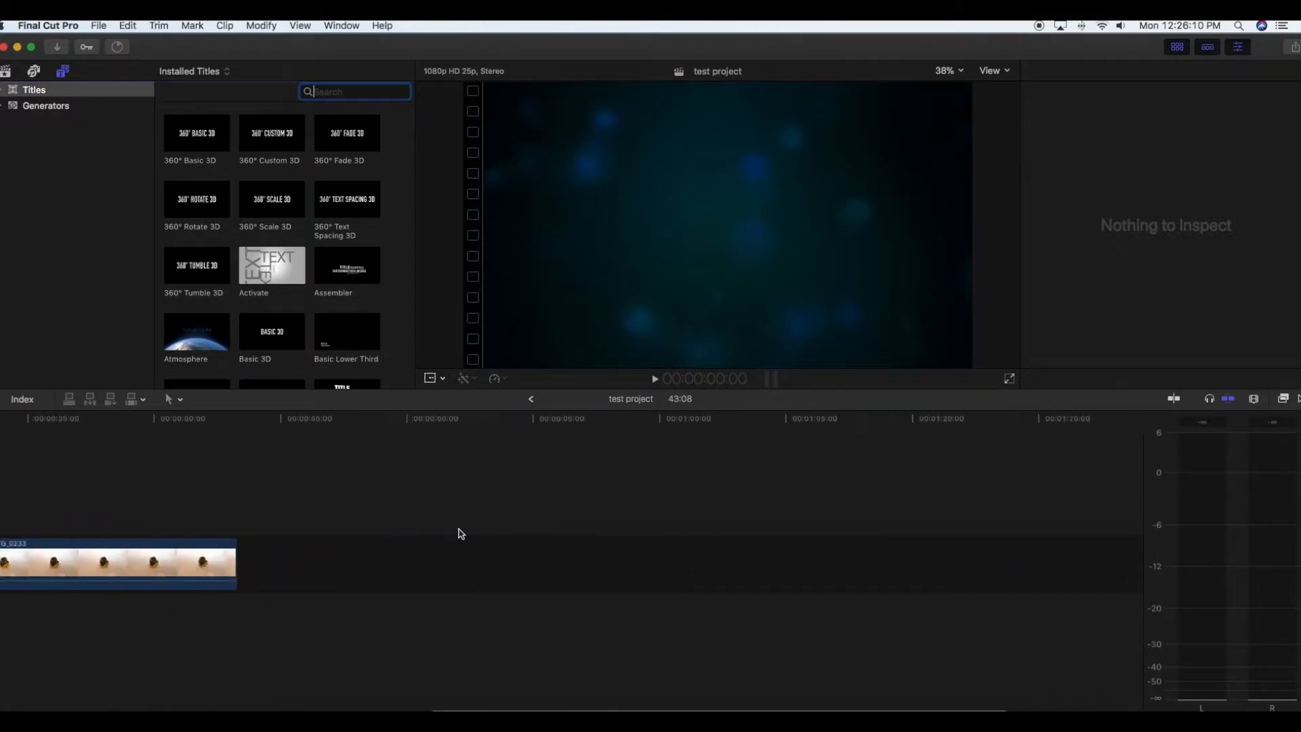
{"action": "left_click", "coordinate": [59, 107]}
{"action": "scroll", "coordinate": [284, 235], "scroll_direction": "down", "scroll_amount": 6}
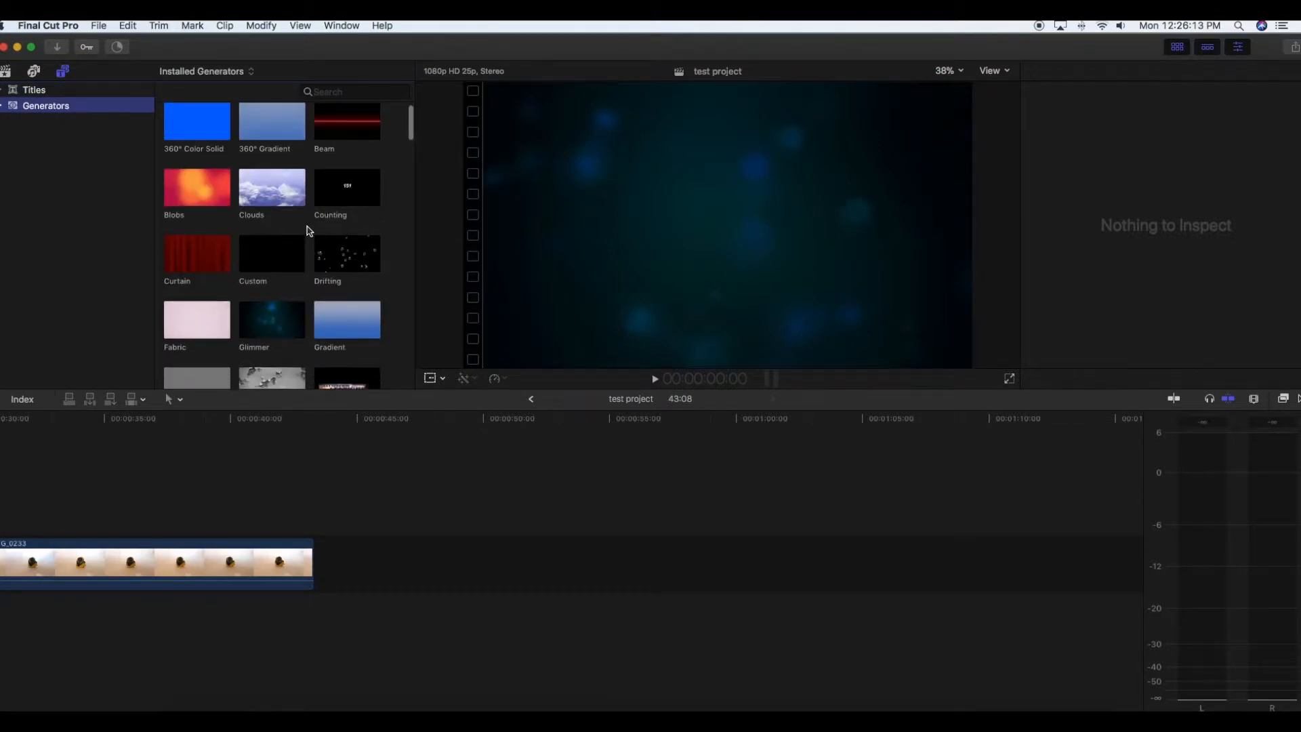
{"action": "left_click_drag", "start_coordinate": [288, 233], "coordinate": [373, 570]}
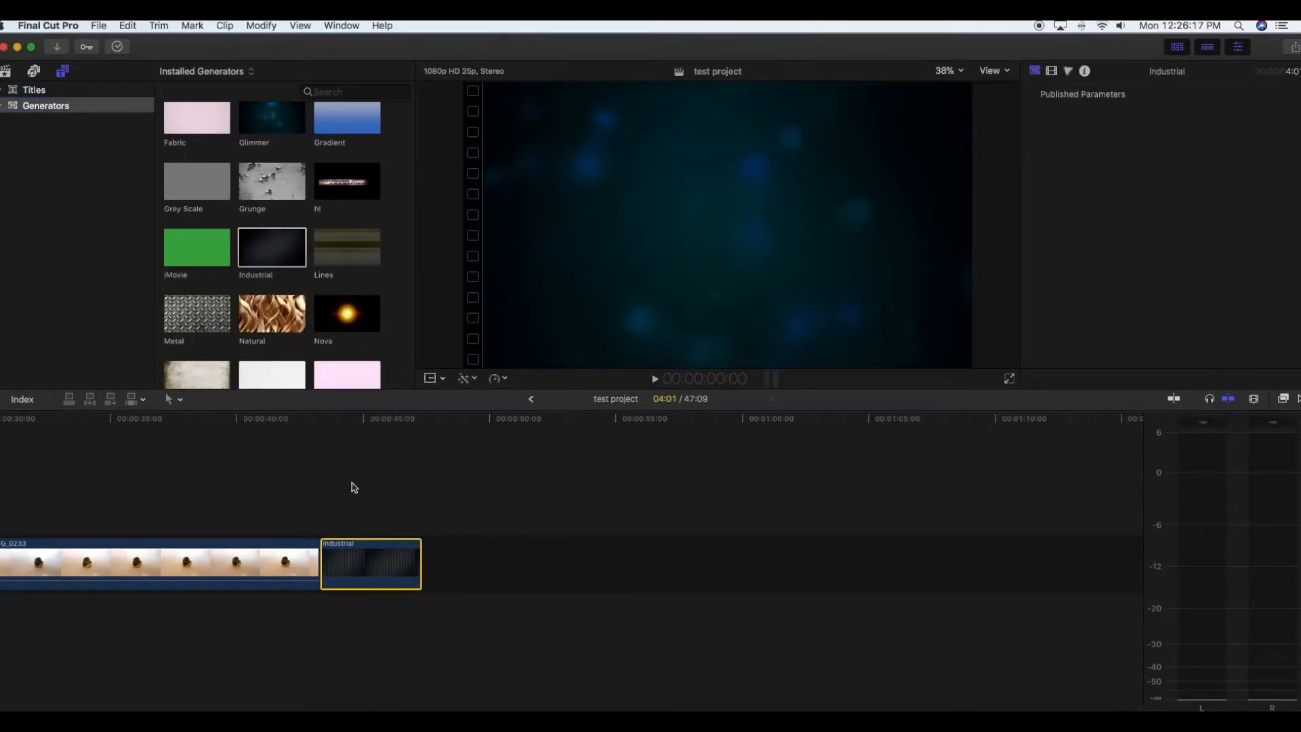
- Place a Continuous title above the Industrial background, starting shortly after the background begins
{"action": "left_click", "coordinate": [58, 91]}
{"action": "scroll", "coordinate": [278, 271], "scroll_direction": "down", "scroll_amount": 5}
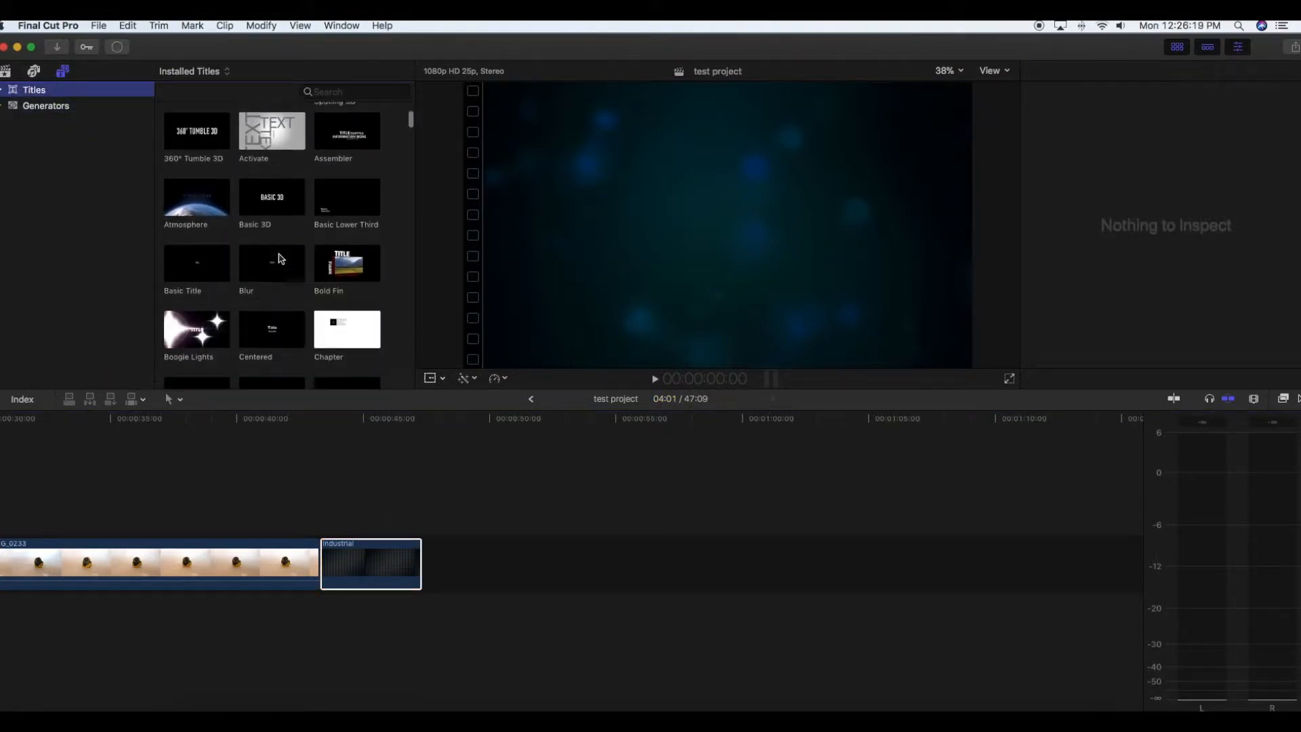
{"action": "scroll", "coordinate": [278, 258], "scroll_direction": "down", "scroll_amount": 3}
{"action": "left_click", "coordinate": [275, 303]}
{"action": "left_click_drag", "start_coordinate": [275, 303], "coordinate": [336, 525]}
- Extend the end of the Industrial background to match the end of the Continuous title above it
{"action": "left_click", "coordinate": [421, 565]}
{"action": "left_click_drag", "start_coordinate": [421, 565], "coordinate": [505, 563]}
{"action": "left_click_drag", "start_coordinate": [420, 562], "coordinate": [532, 559]}
- Replace the Continuous title's text with "Thanks for watching"
{"action": "left_click", "coordinate": [411, 526]}
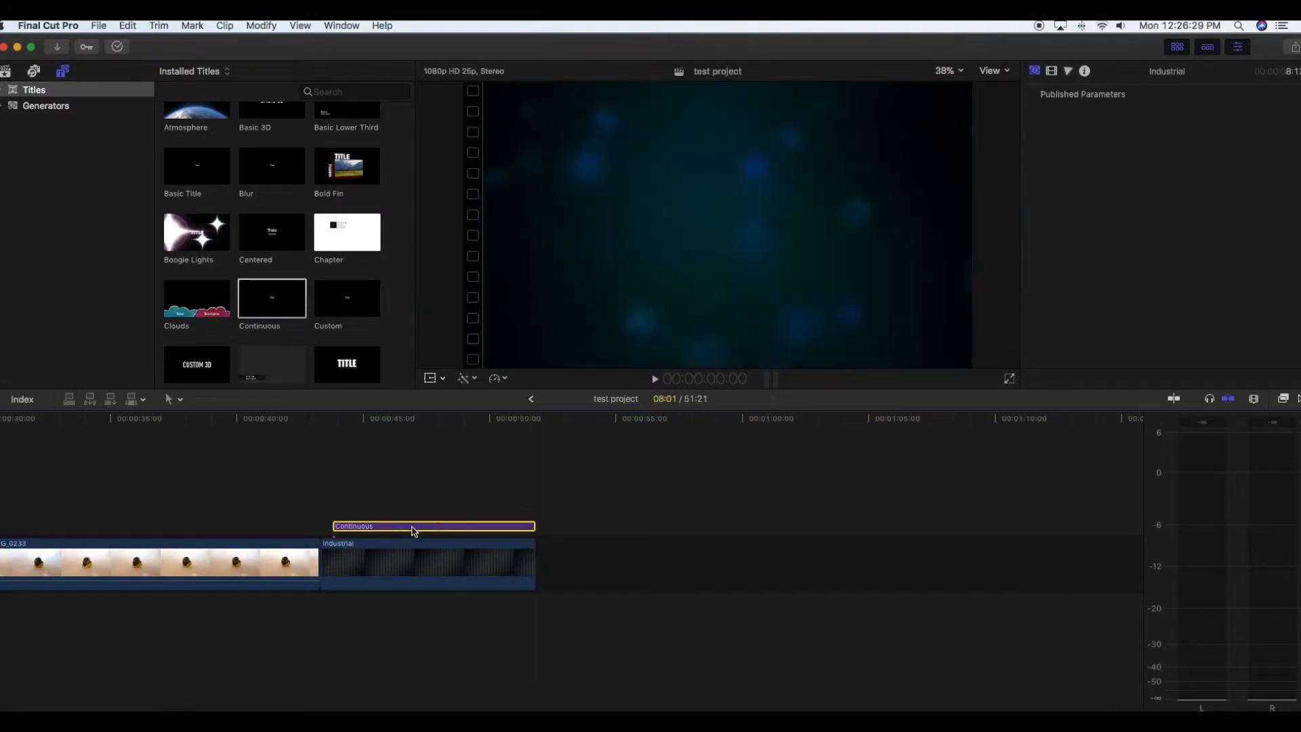
{"action": "left_click_drag", "start_coordinate": [1048, 135], "coordinate": [988, 139]}
{"action": "key", "text": "BackSpace"}
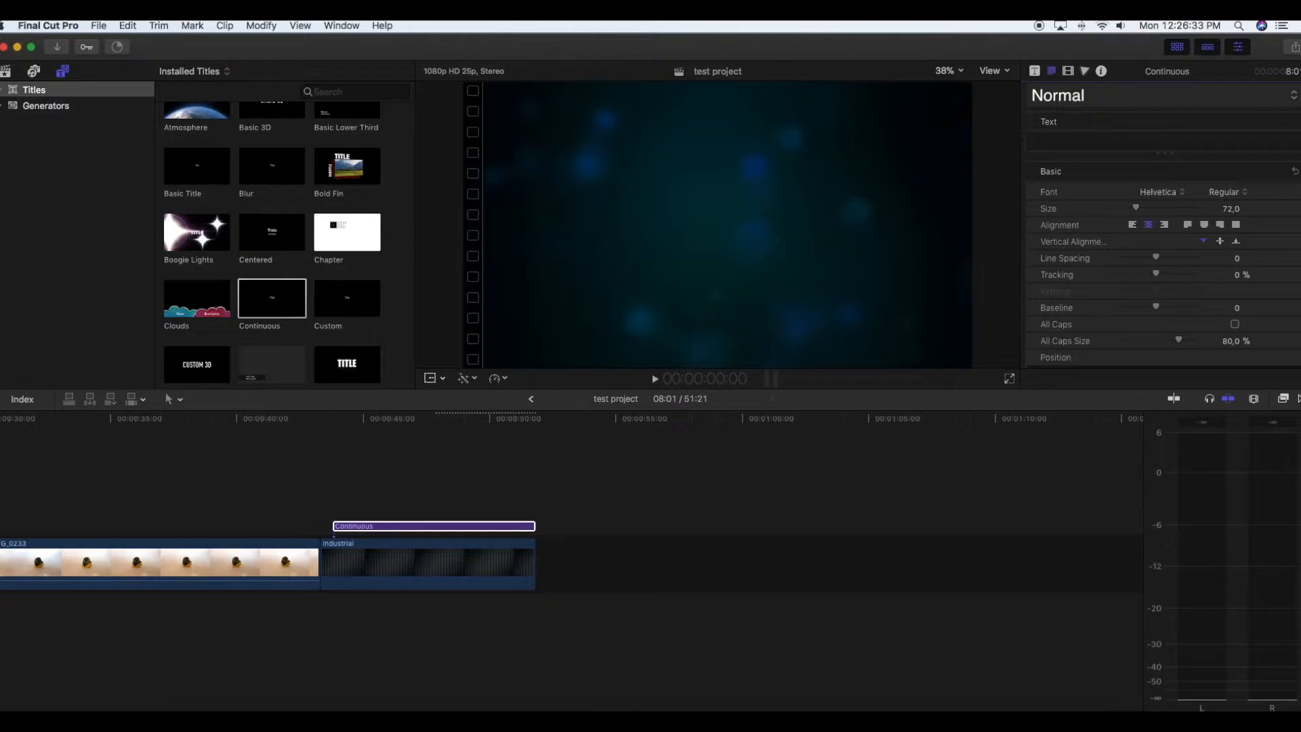
{"action": "type", "text": "th"}
{"action": "key", "text": "BackSpace"}
{"action": "key", "text": "BackSpace"}
{"action": "type", "text": "Tha"}
{"action": "type", "text": "nks f"}
{"action": "type", "text": "orv"}
{"action": "key", "text": "BackSpace"}
{"action": "type", "text": "b"}
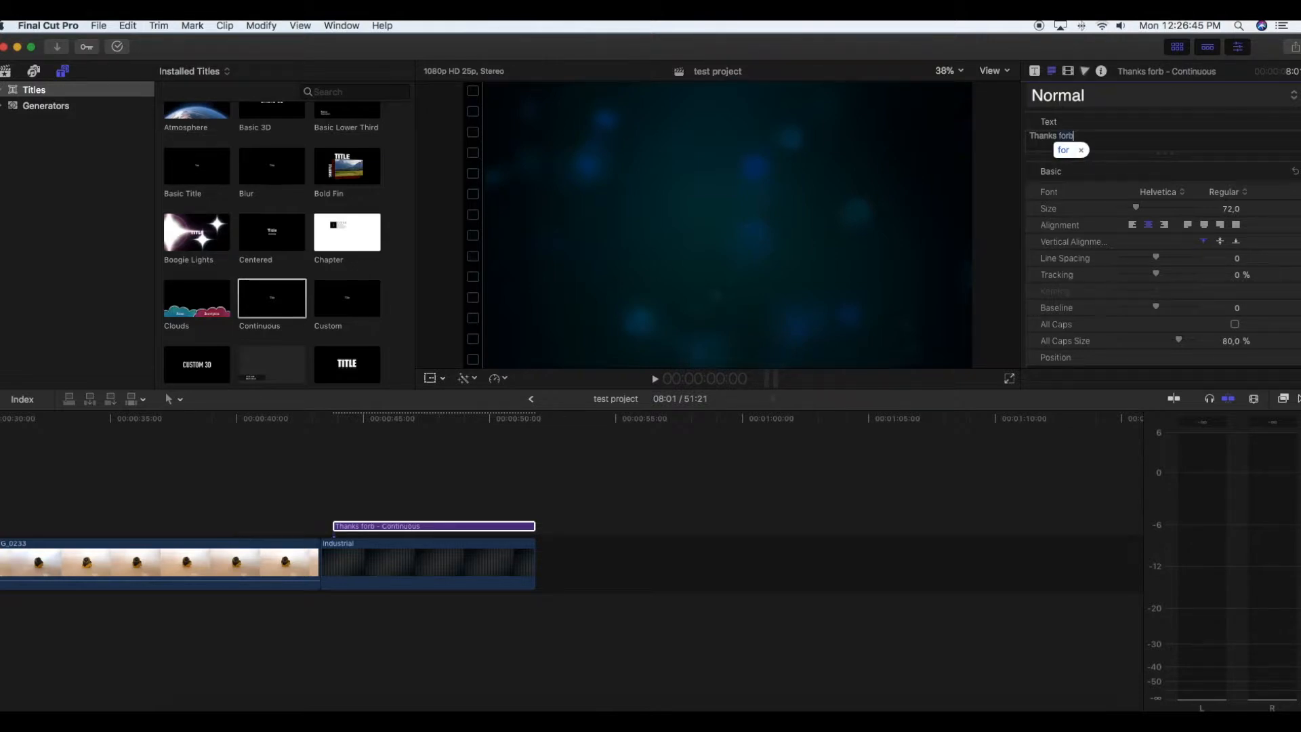
{"action": "key", "text": "BackSpace"}
{"action": "type", "text": " wa"}
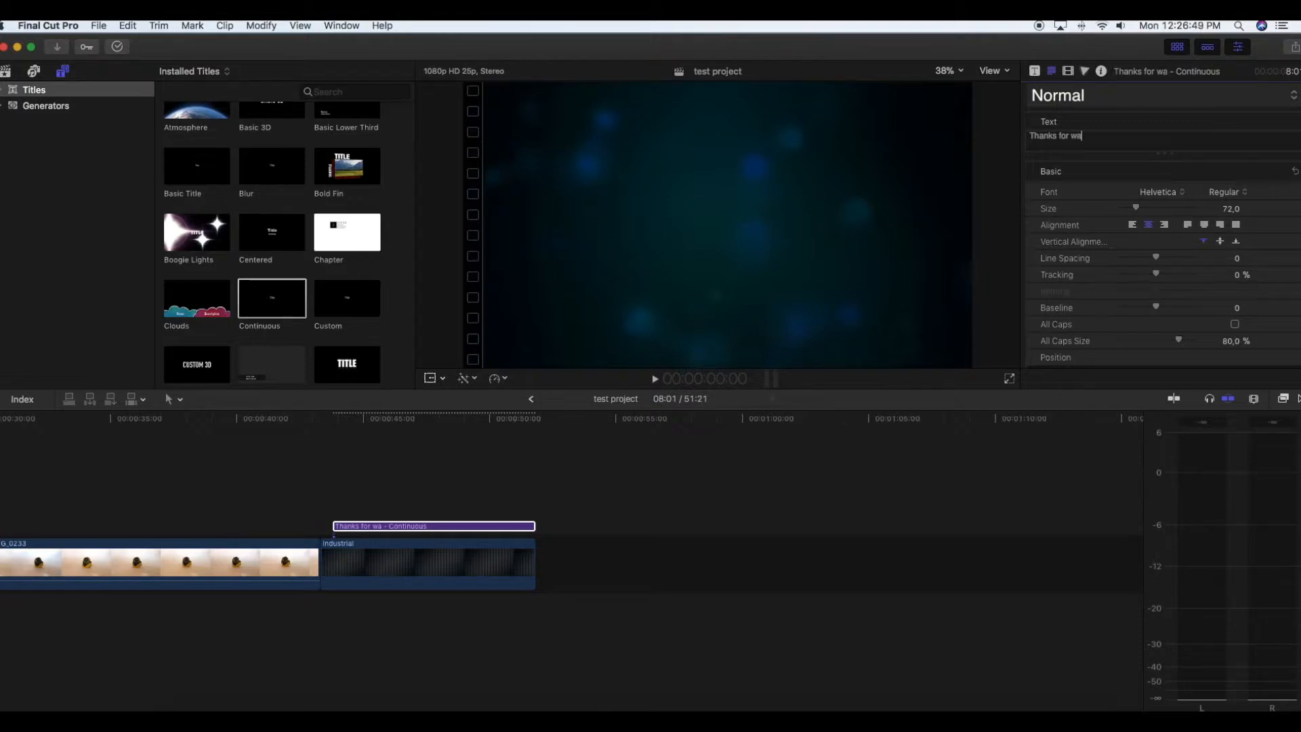
{"action": "type", "text": "tching"}
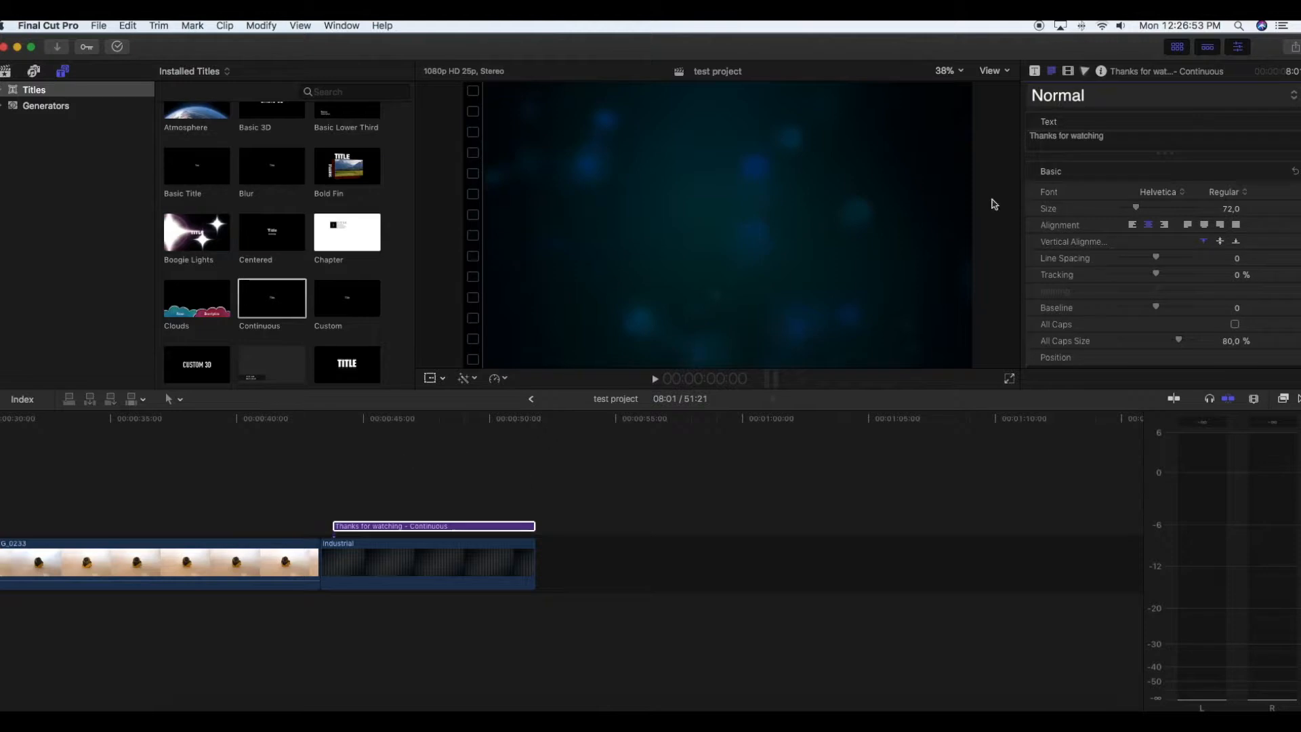
- Try the Junegull font on the "Thanks for watching" title and settle on Strenuous
{"action": "left_click", "coordinate": [1184, 193]}
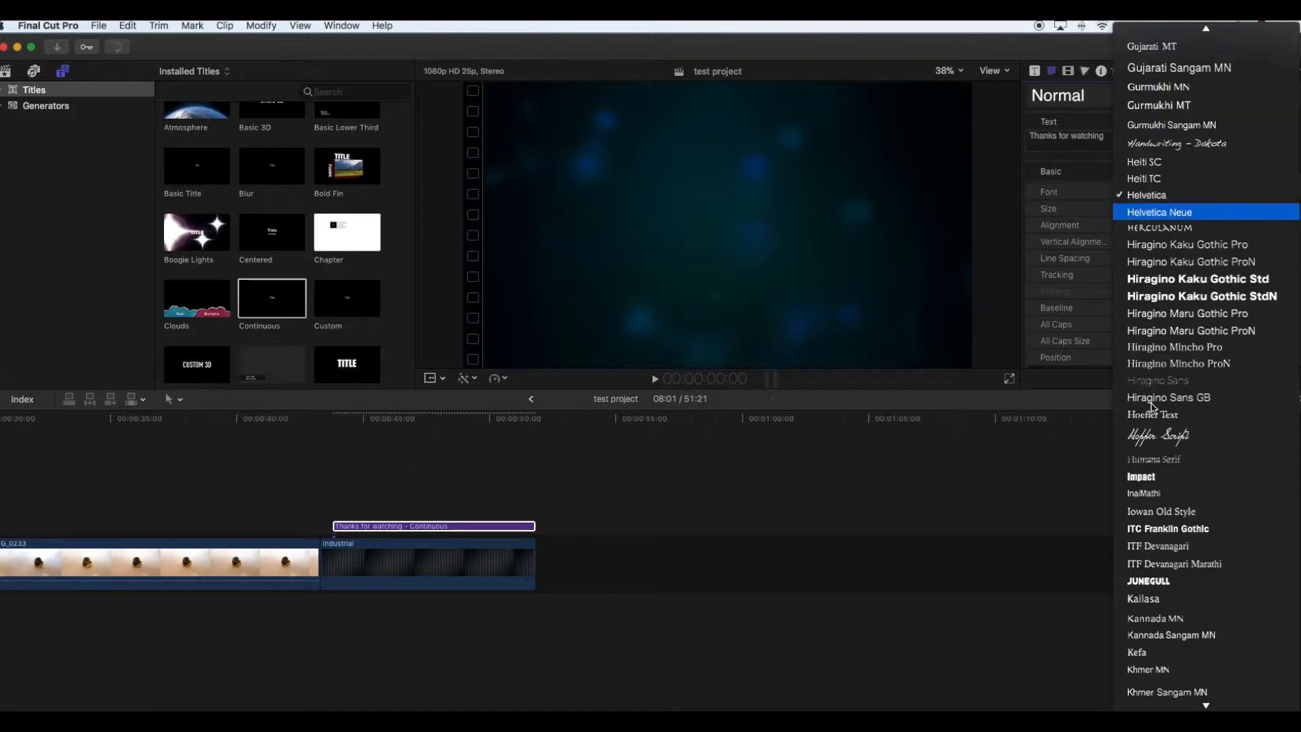
{"action": "left_click", "coordinate": [1178, 582]}
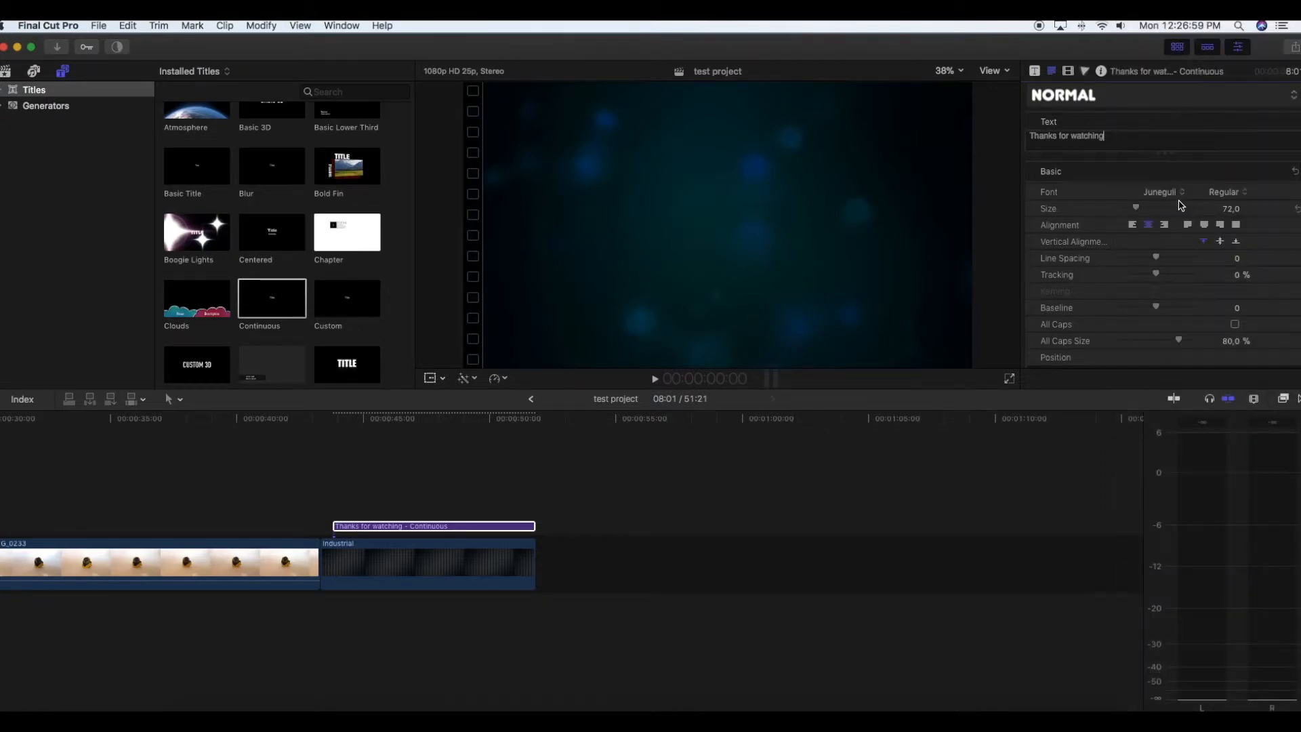
{"action": "left_click", "coordinate": [1177, 195]}
{"action": "scroll", "coordinate": [1171, 179], "scroll_direction": "down", "scroll_amount": 20}
{"action": "scroll", "coordinate": [1171, 175], "scroll_direction": "up", "scroll_amount": 20}
{"action": "scroll", "coordinate": [1171, 176], "scroll_direction": "down", "scroll_amount": 20}
{"action": "scroll", "coordinate": [1171, 176], "scroll_direction": "up", "scroll_amount": 20}
{"action": "scroll", "coordinate": [1167, 179], "scroll_direction": "down", "scroll_amount": 20}
{"action": "left_click", "coordinate": [957, 271]}
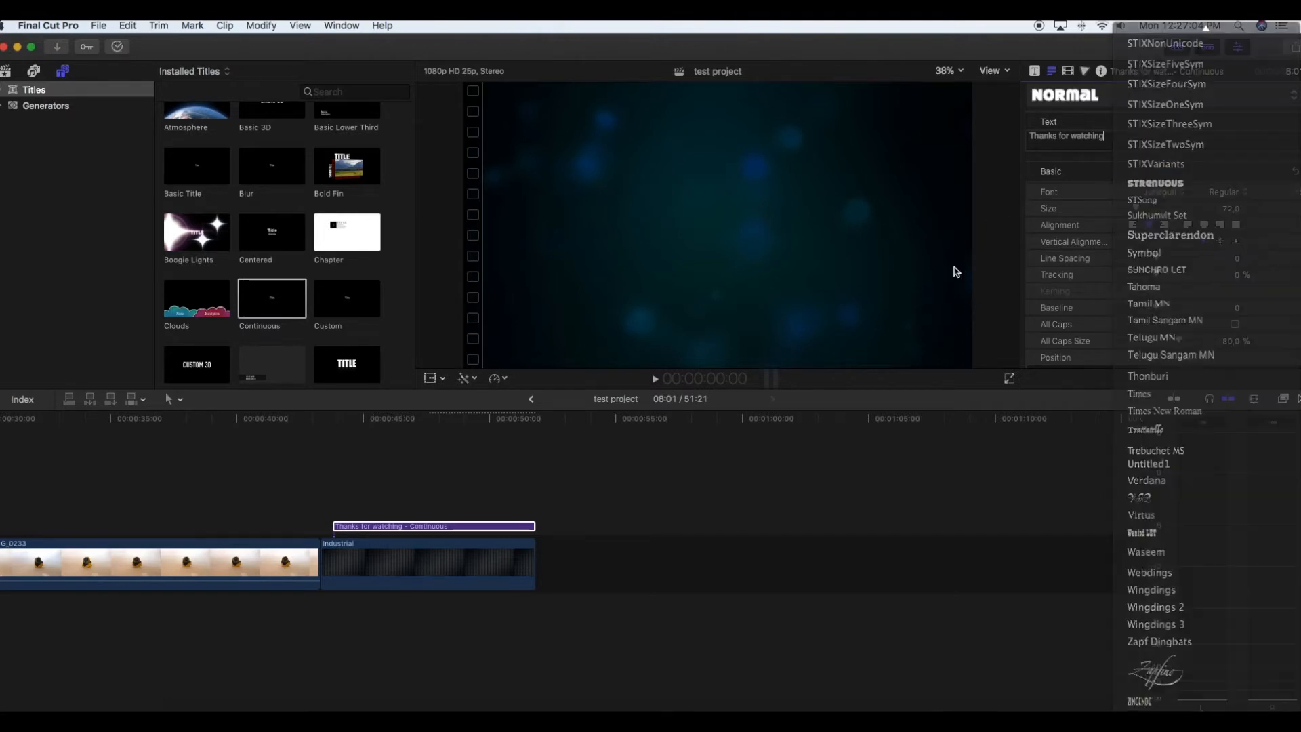
- Look through the 2D and 3D text styles for the closing title and review the clips along the timeline
{"action": "left_click", "coordinate": [1292, 100]}
{"action": "mouse_move", "coordinate": [1181, 148]}
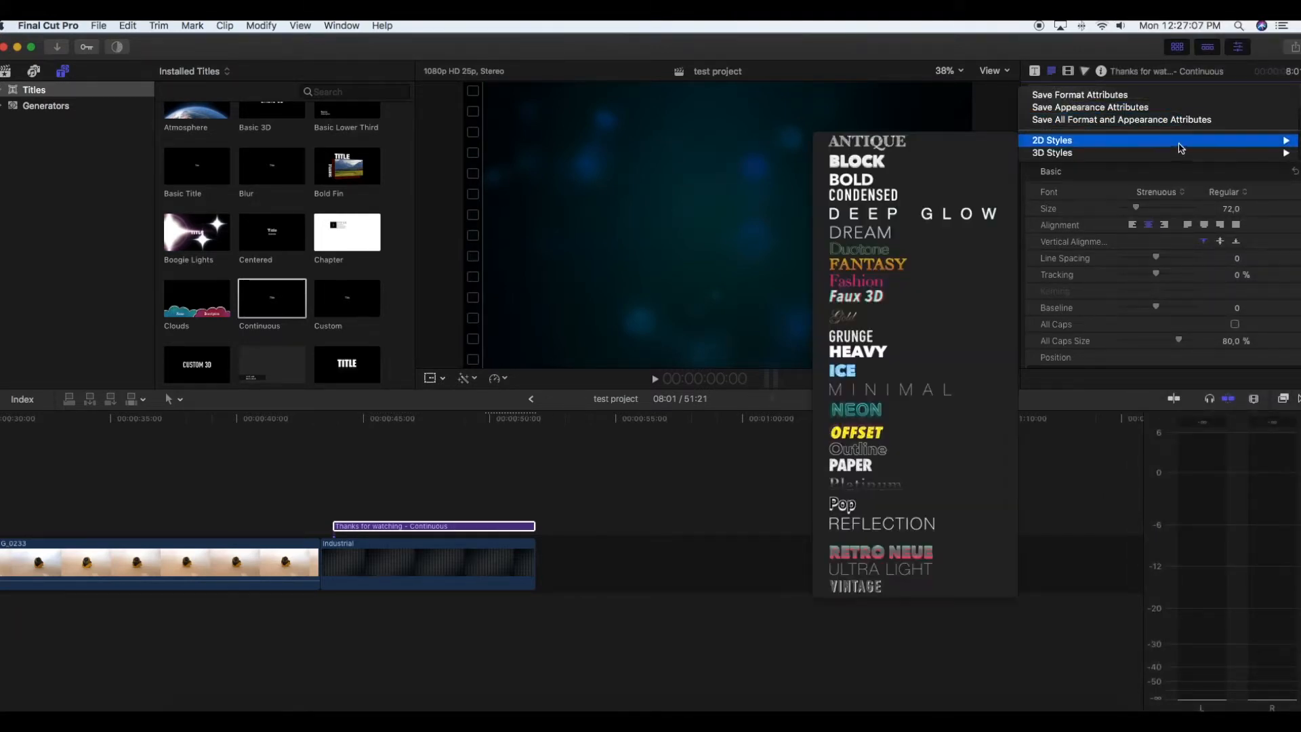
{"action": "mouse_move", "coordinate": [1074, 153]}
{"action": "left_click", "coordinate": [695, 467]}
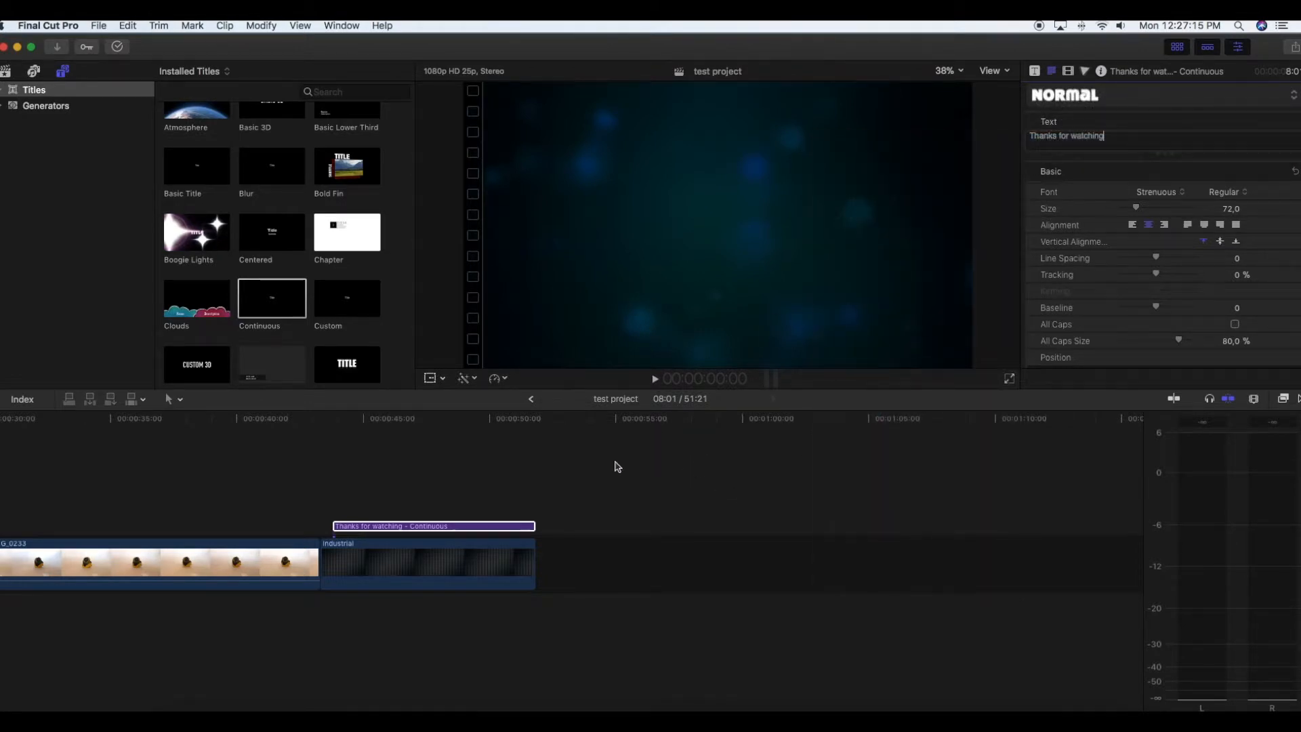
{"action": "scroll", "coordinate": [624, 462], "scroll_direction": "left", "scroll_amount": 10}
{"action": "scroll", "coordinate": [627, 463], "scroll_direction": "right", "scroll_amount": 2}
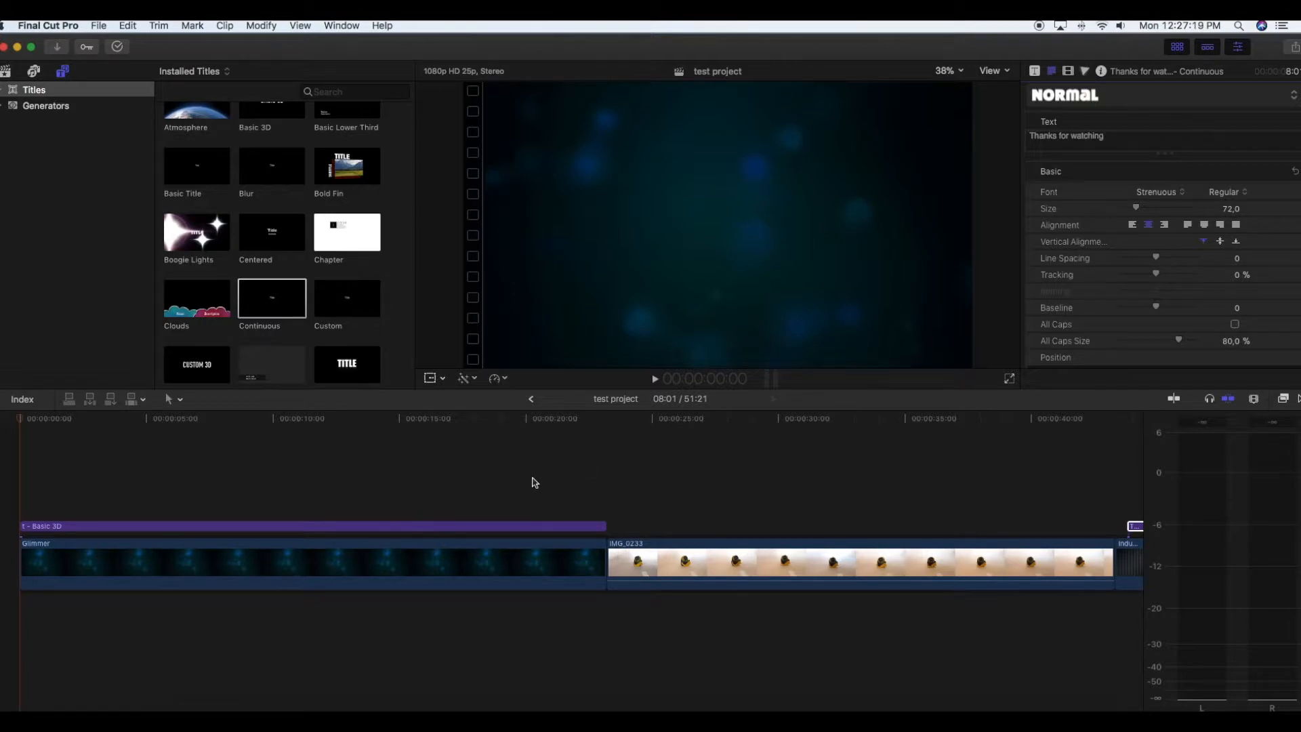
{"action": "scroll", "coordinate": [549, 467], "scroll_direction": "right", "scroll_amount": 10}
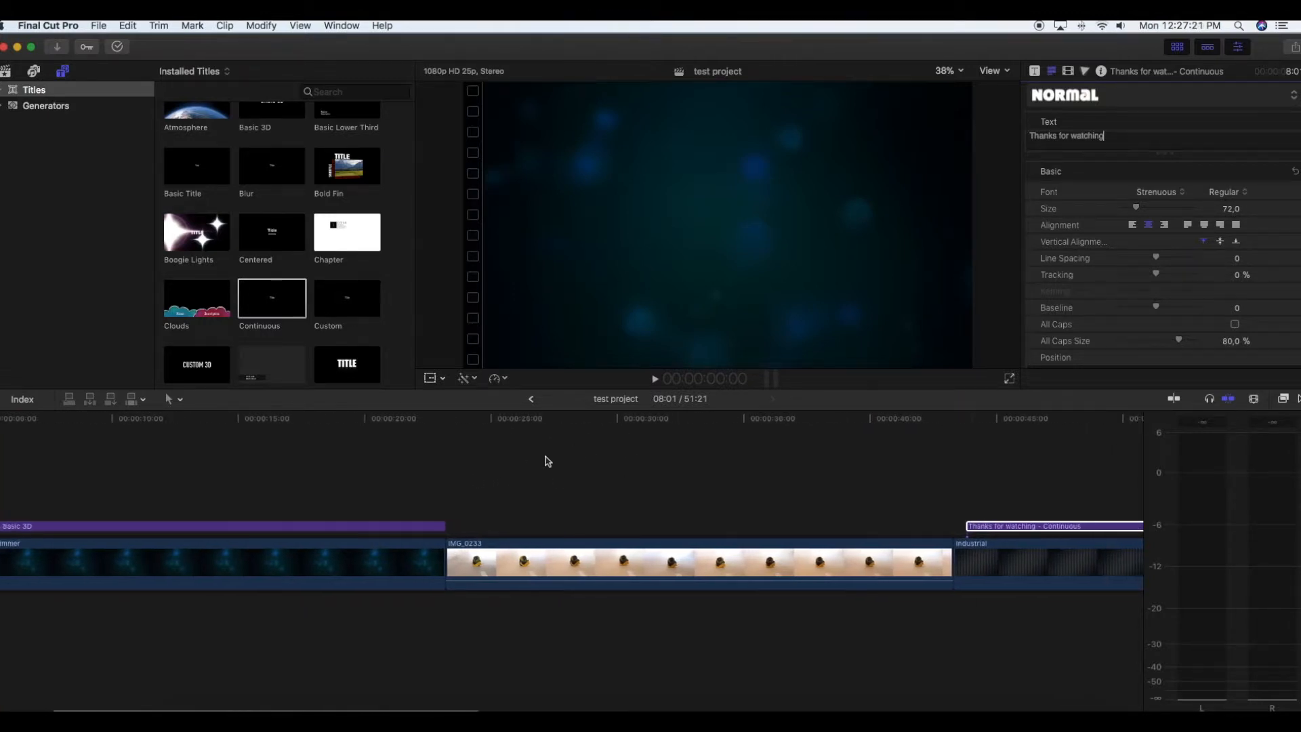
{"action": "scroll", "coordinate": [548, 462], "scroll_direction": "left", "scroll_amount": 10}
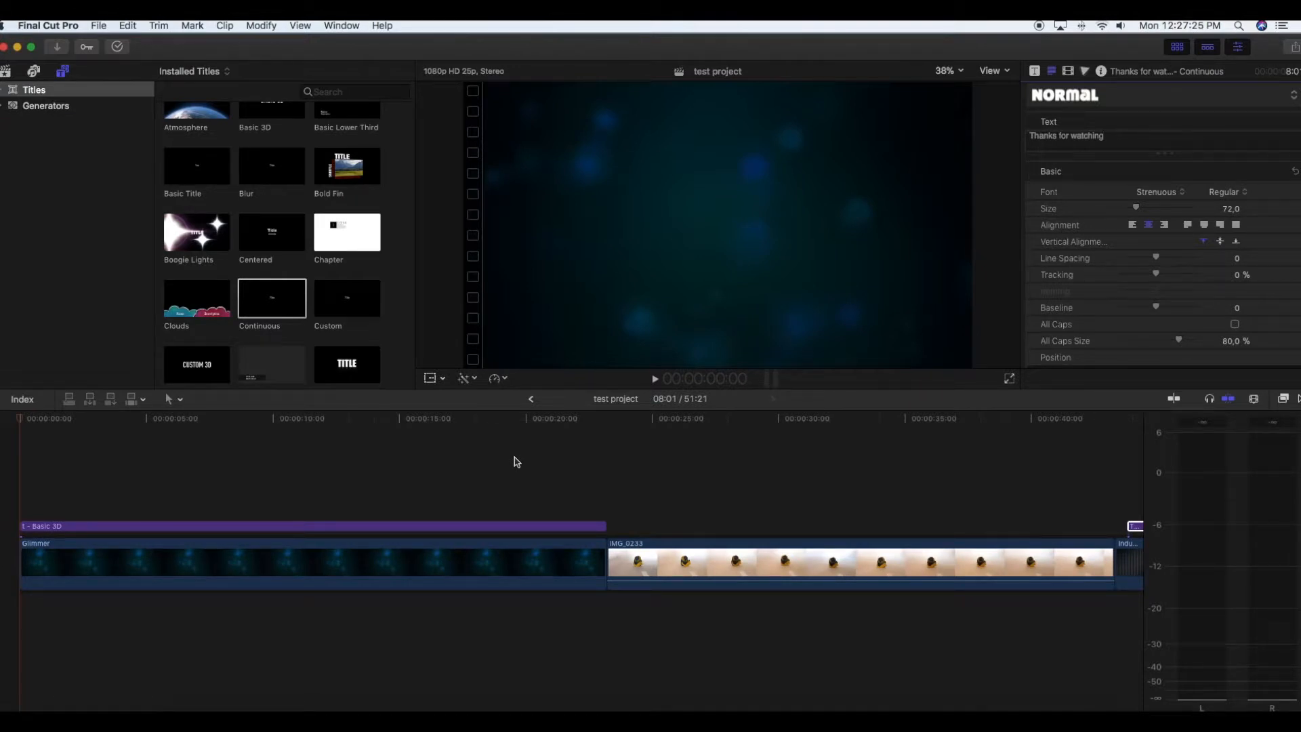
{"action": "scroll", "coordinate": [565, 562], "scroll_direction": "right", "scroll_amount": 1}
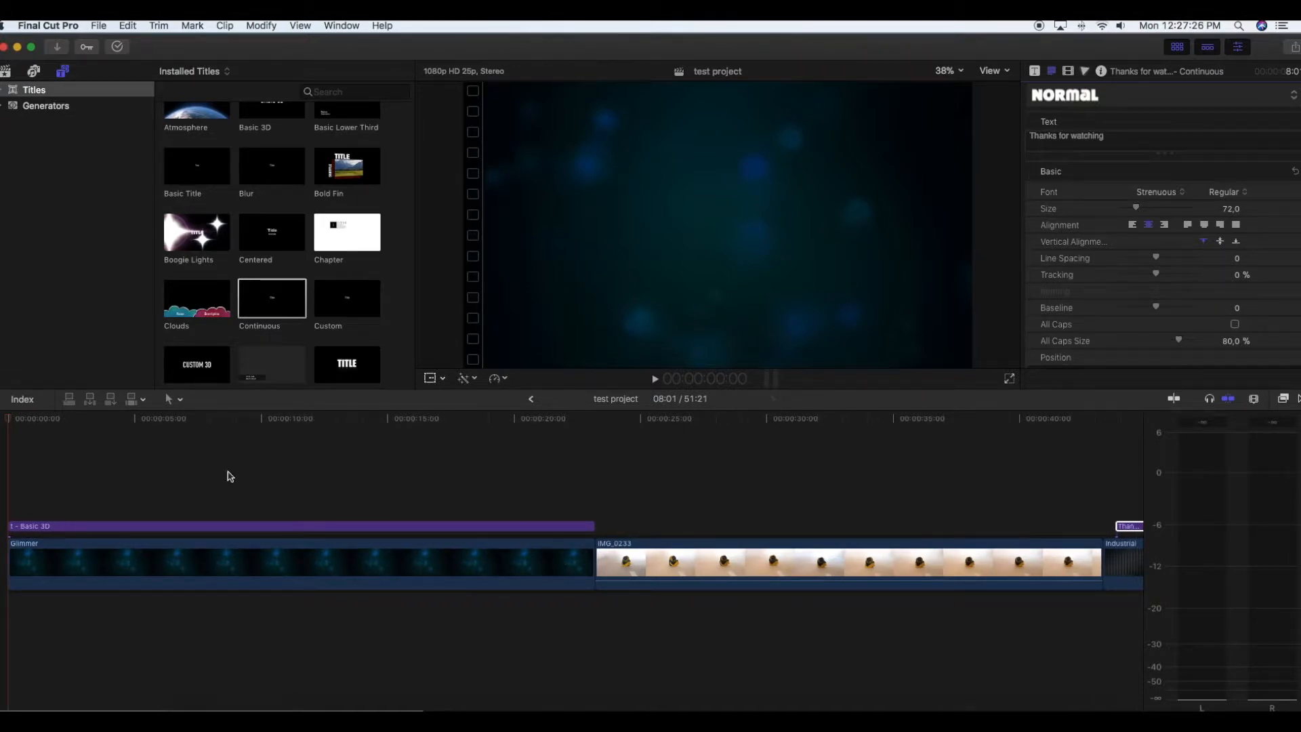
{"action": "left_click", "coordinate": [175, 399]}
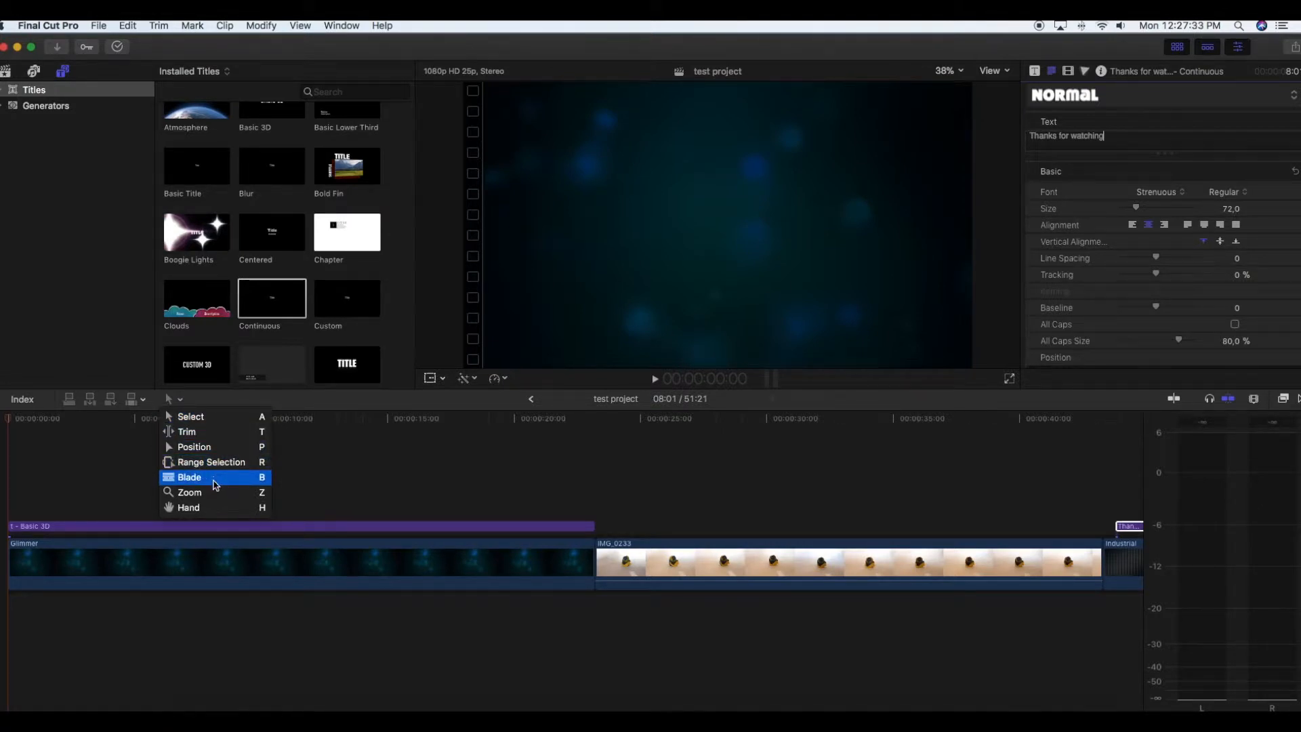
{"action": "left_click", "coordinate": [320, 437]}
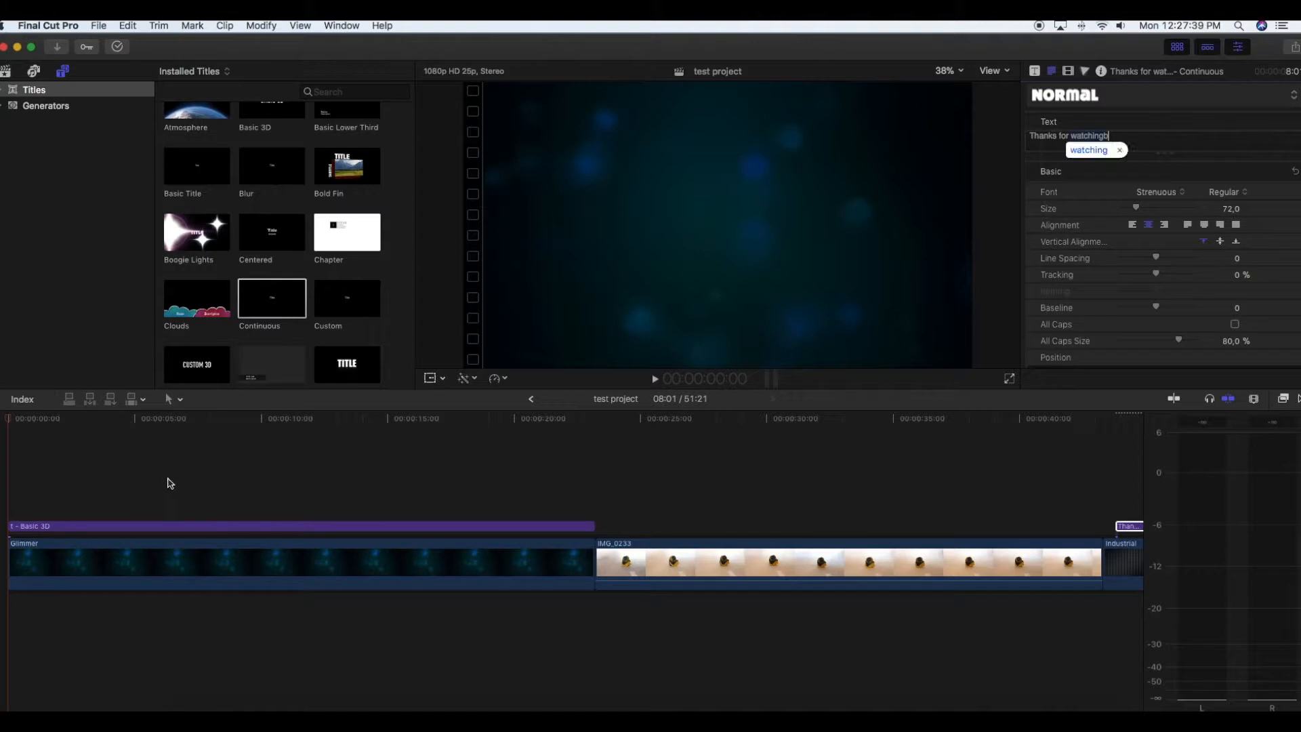
{"action": "key", "text": "BackSpace"}
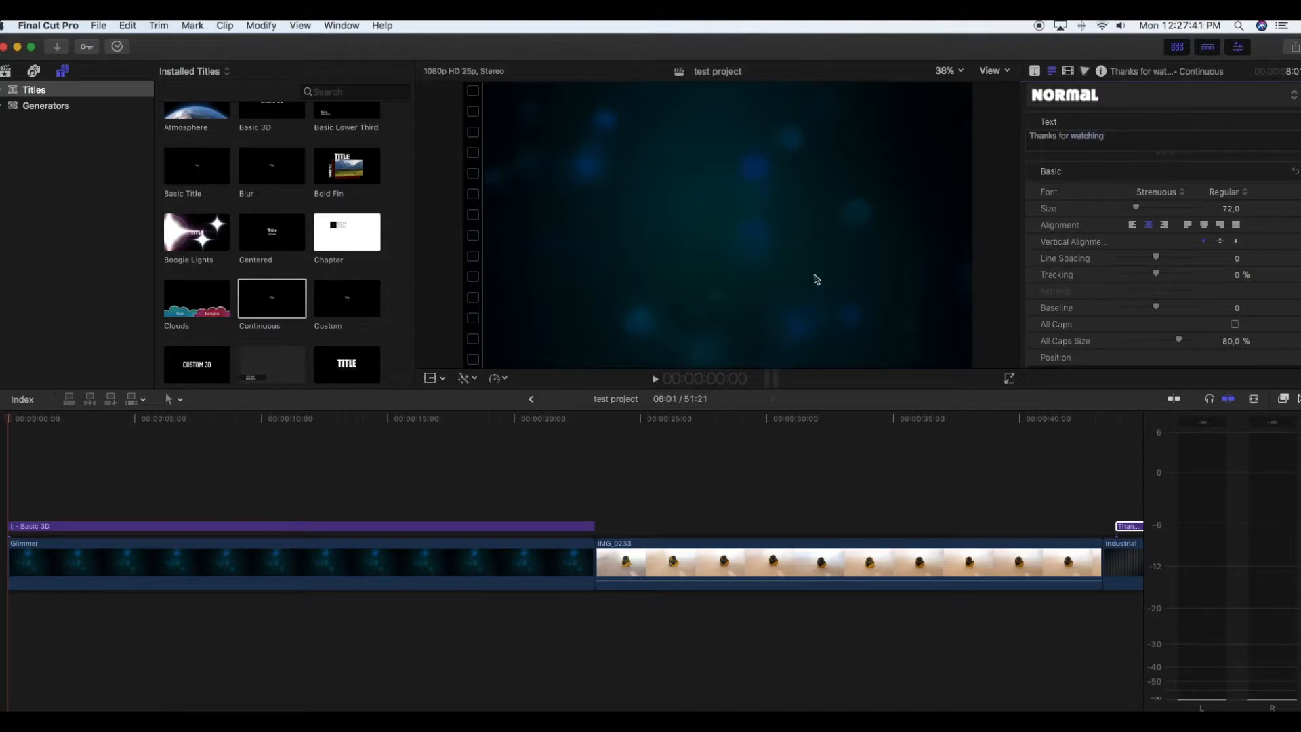
{"action": "left_click", "coordinate": [710, 469]}
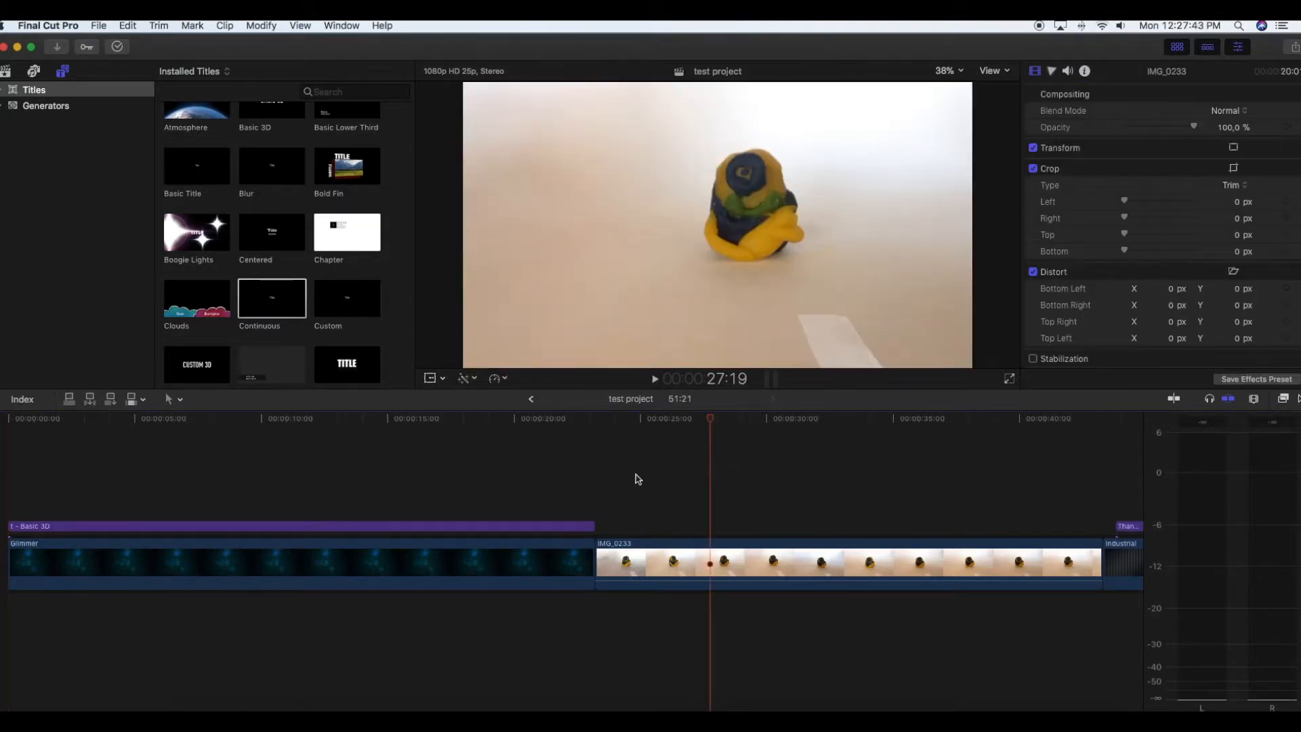
{"action": "key", "text": "b"}
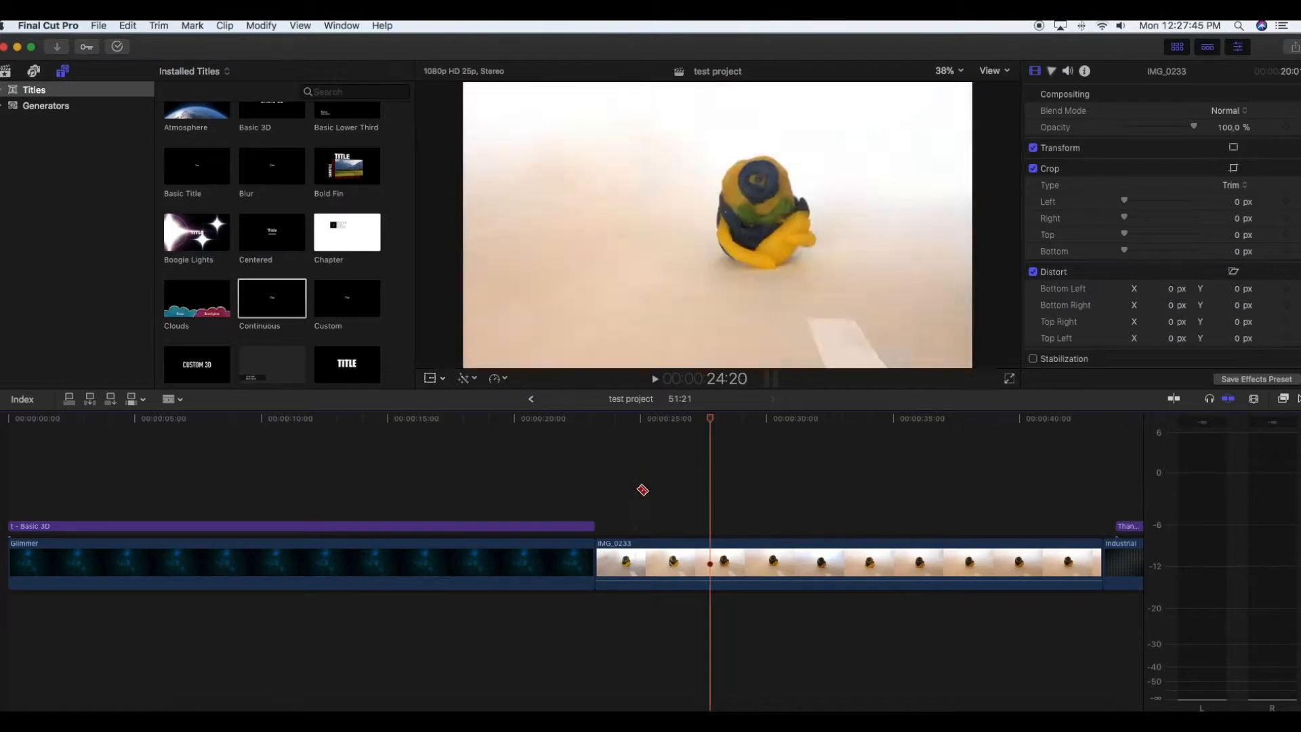
{"action": "key", "text": "a"}
- Split IMG_0233 about 2 seconds after its start and delete the short opening piece
{"action": "left_click", "coordinate": [650, 551]}
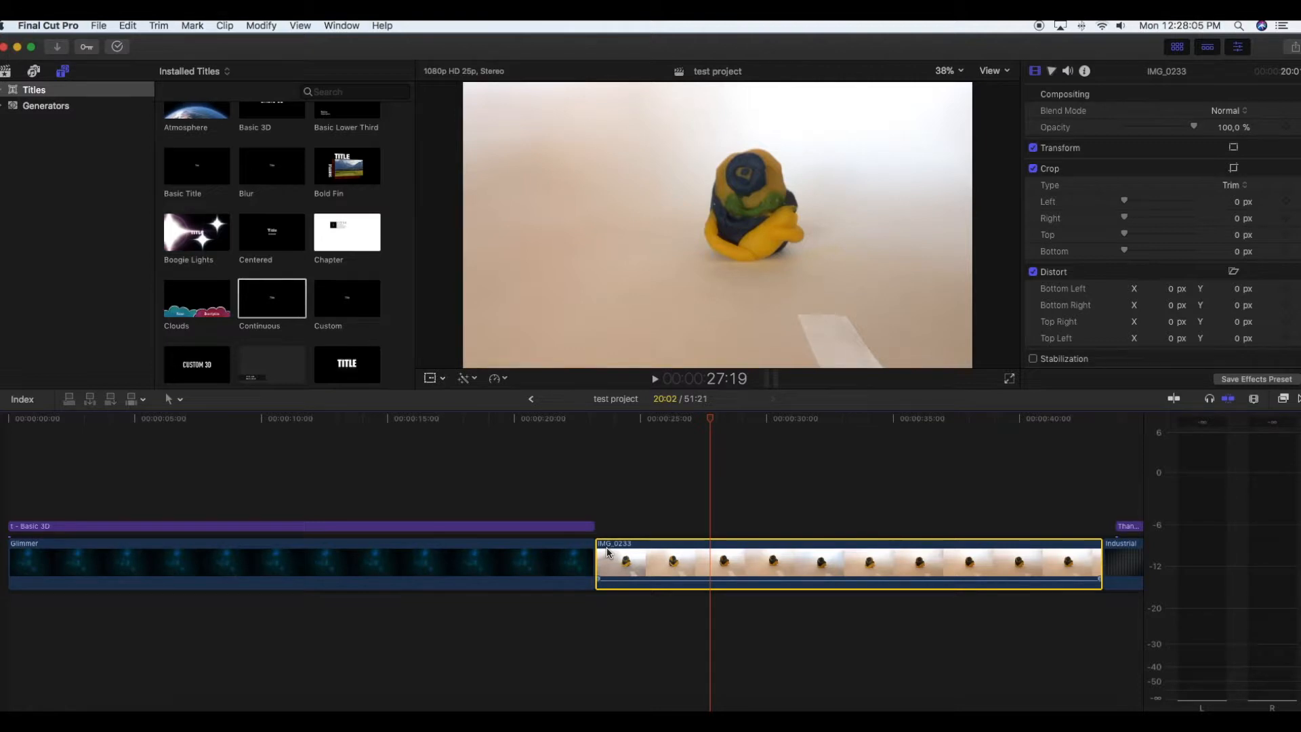
{"action": "key", "text": "r"}
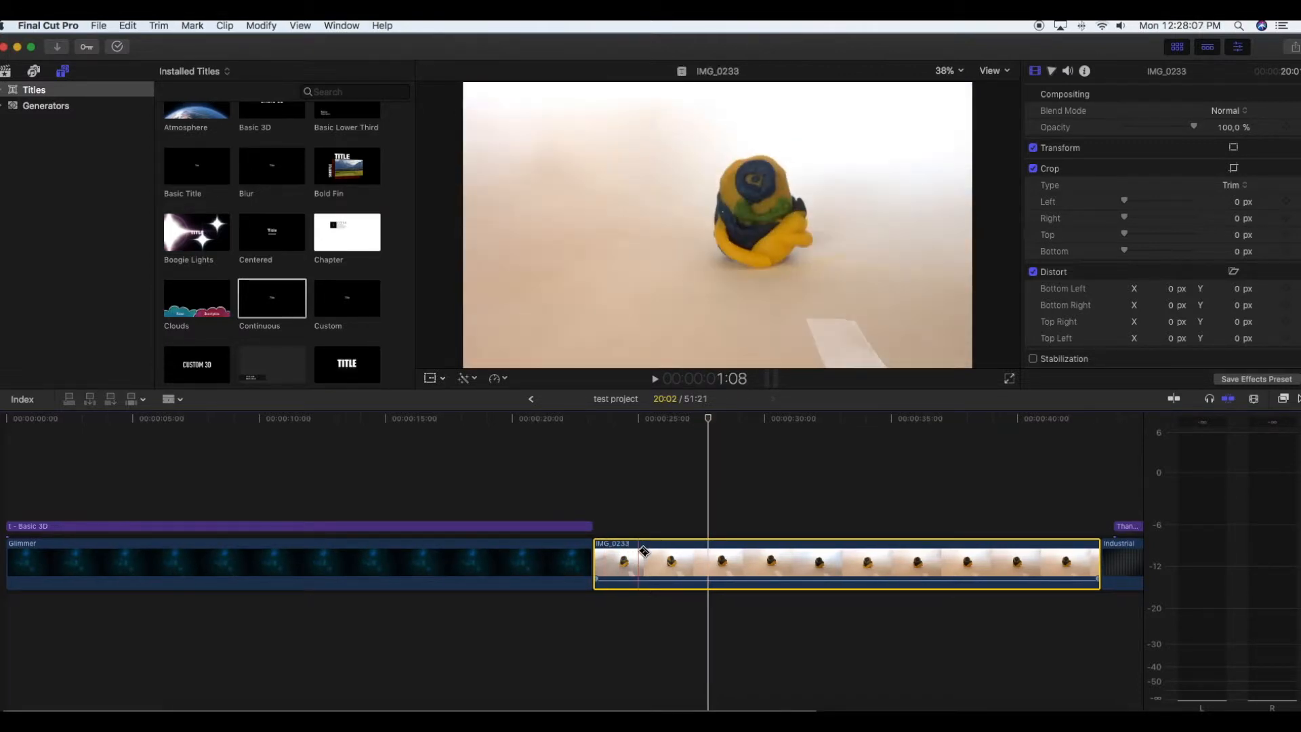
{"action": "key", "text": "super+b"}
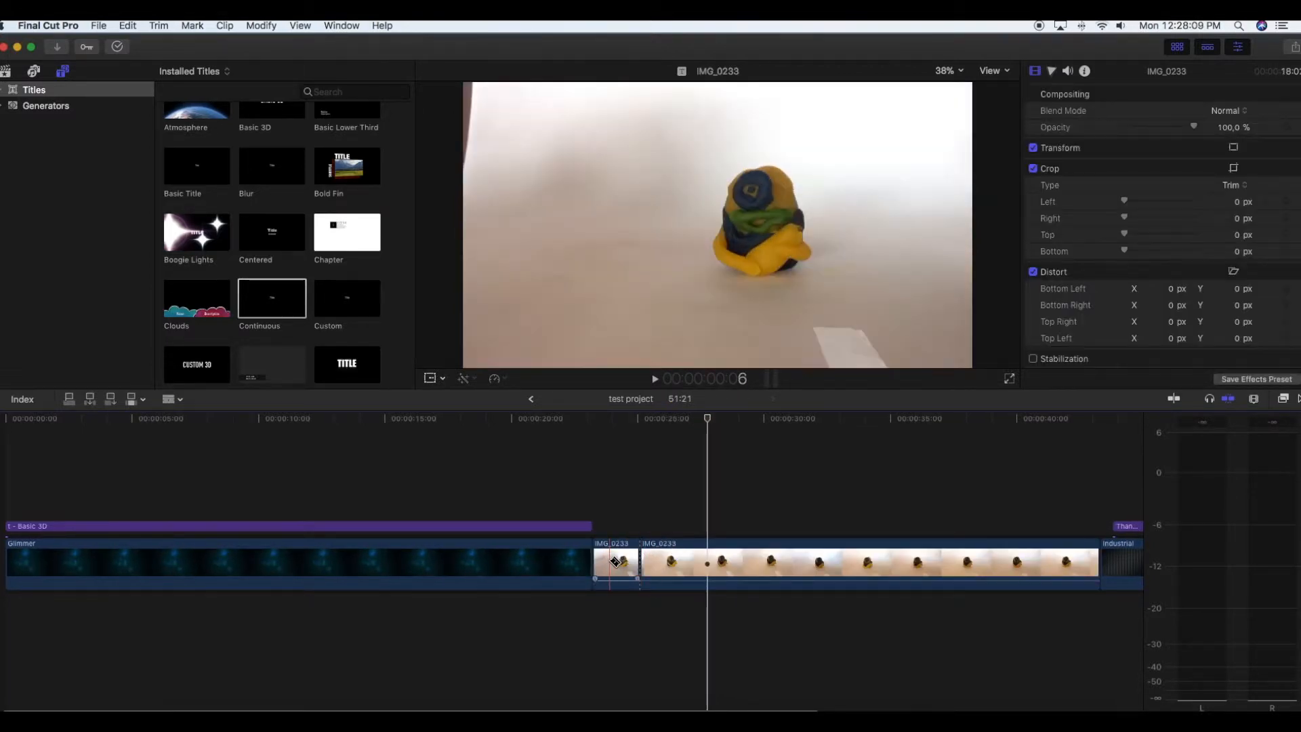
{"action": "key", "text": "a"}
{"action": "left_click", "coordinate": [617, 562]}
{"action": "key", "text": "Delete"}
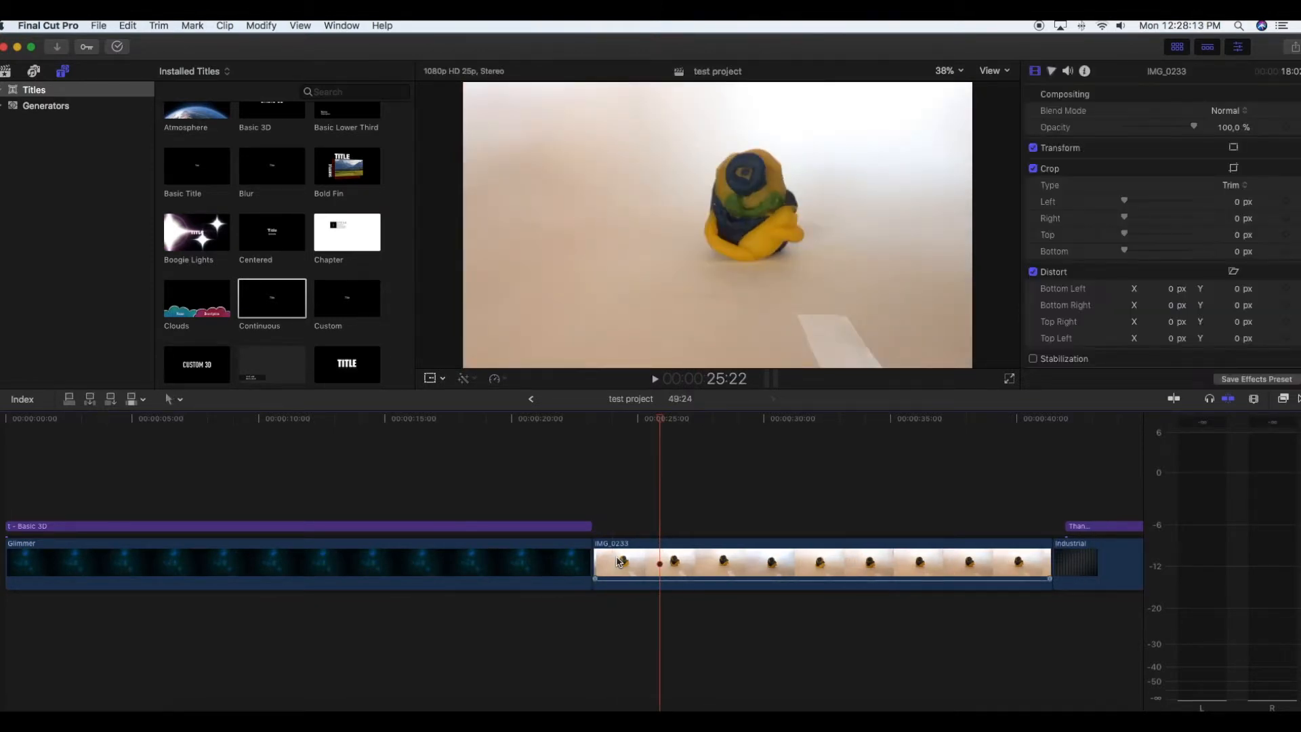
- Undo the deletion of the opening piece and the cut in IMG_0233
{"action": "left_click", "coordinate": [127, 25]}
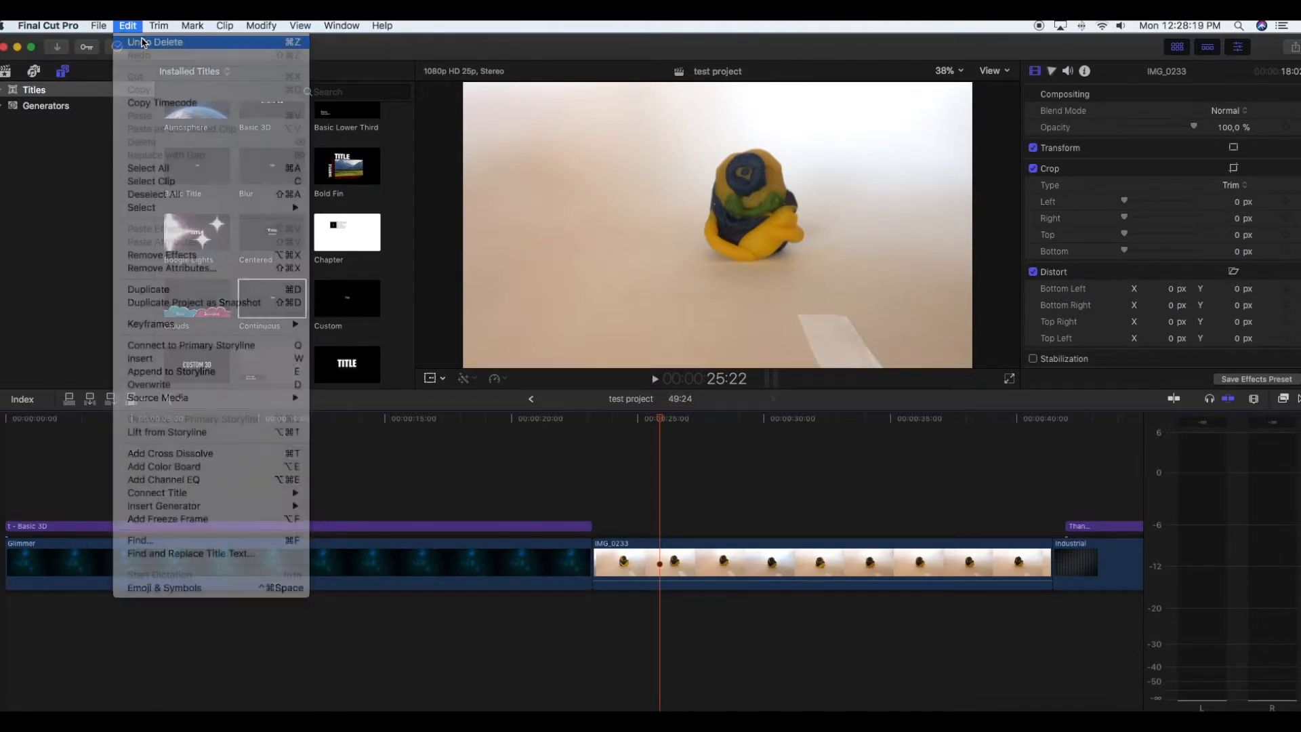
{"action": "left_click", "coordinate": [142, 42]}
{"action": "left_click", "coordinate": [128, 25]}
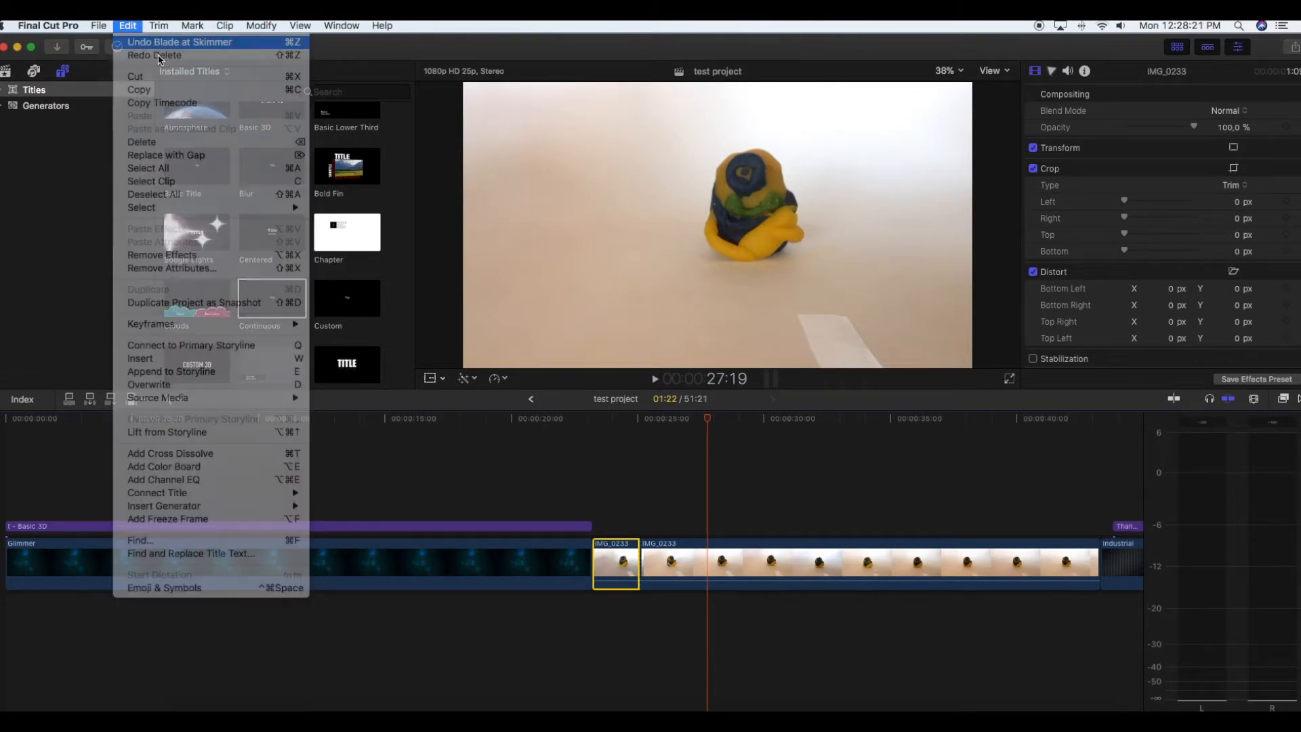
{"action": "left_click", "coordinate": [158, 43]}
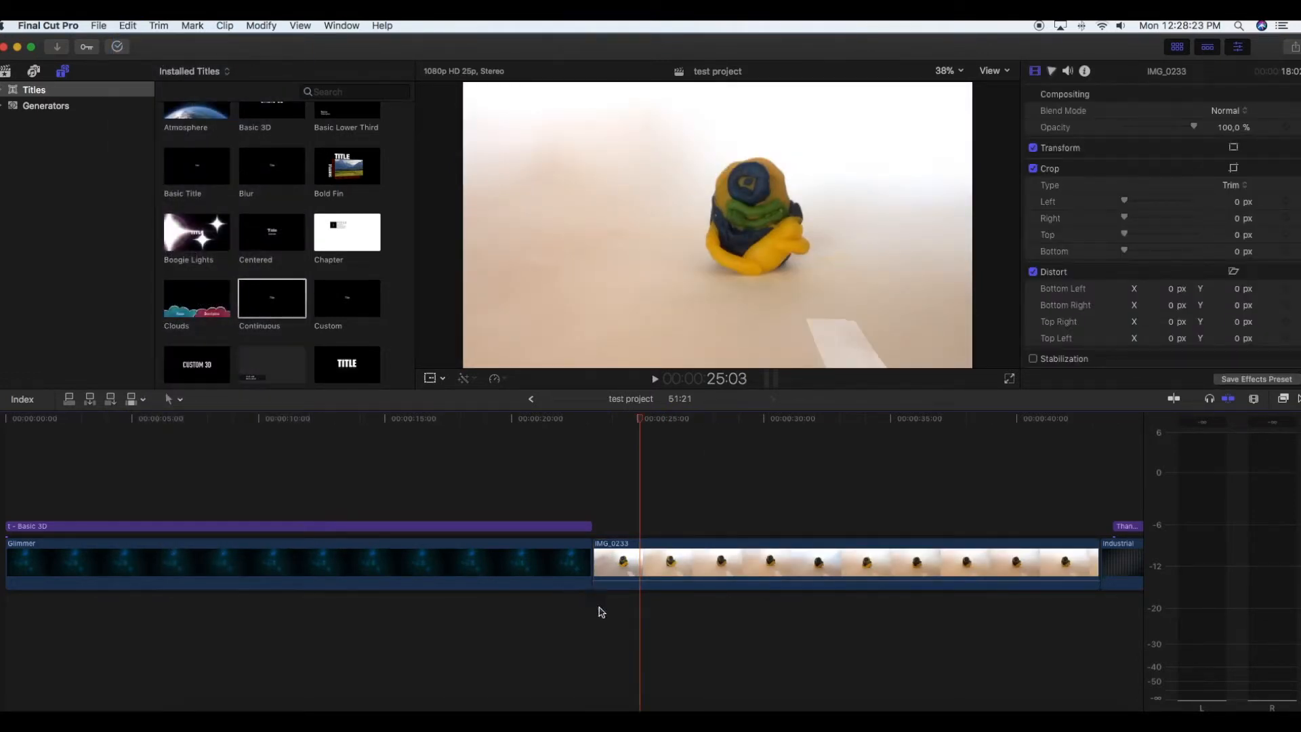
- Trim about 2 seconds off the start of the IMG_0233 clip by moving its beginning edge
{"action": "left_click", "coordinate": [595, 555]}
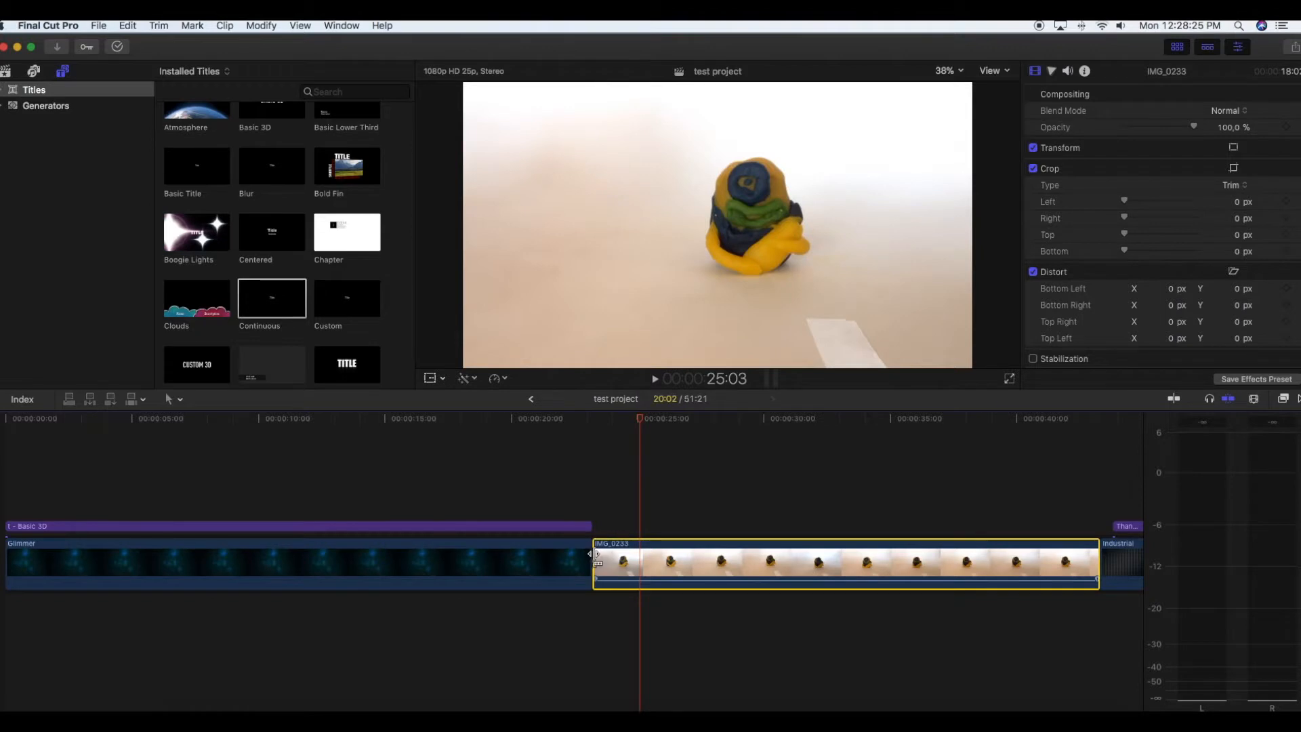
{"action": "left_click_drag", "start_coordinate": [596, 556], "coordinate": [630, 544]}
{"action": "scroll", "coordinate": [715, 541], "scroll_direction": "right", "scroll_amount": 5}
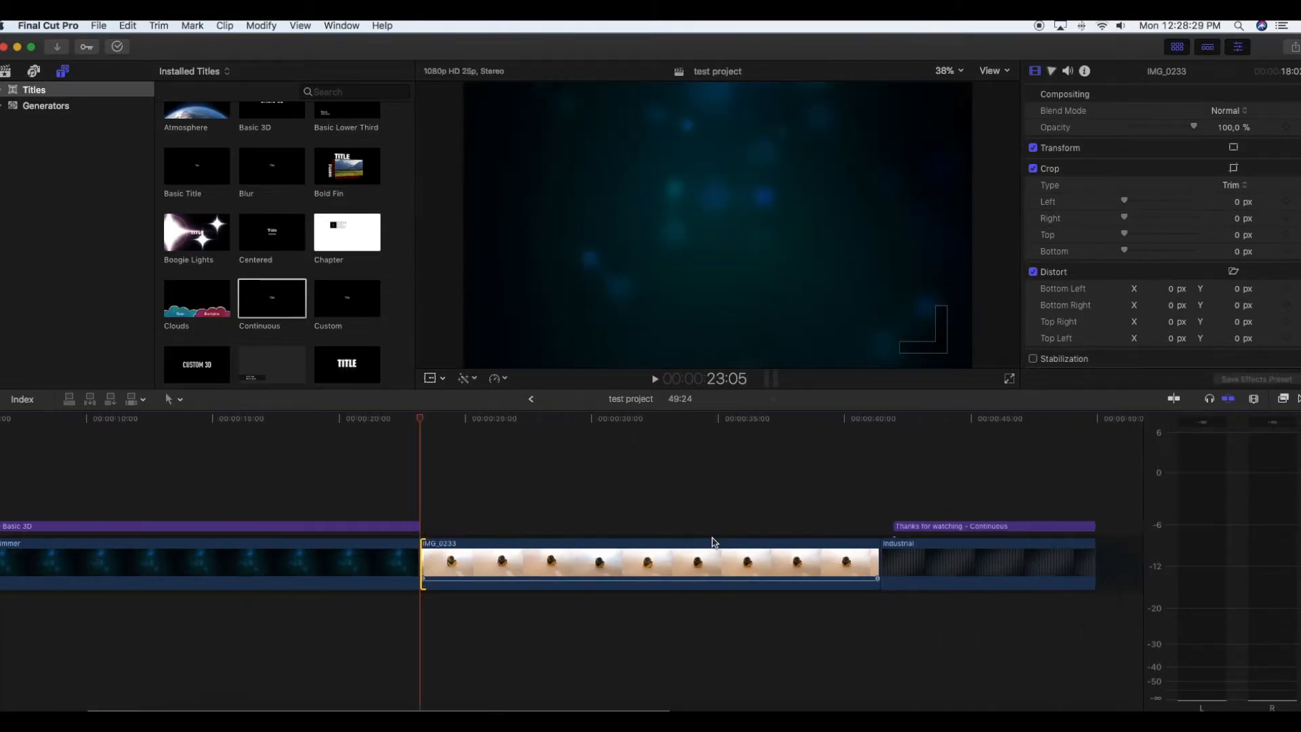
{"action": "scroll", "coordinate": [685, 539], "scroll_direction": "left", "scroll_amount": 4}
{"action": "scroll", "coordinate": [684, 536], "scroll_direction": "left", "scroll_amount": 2}
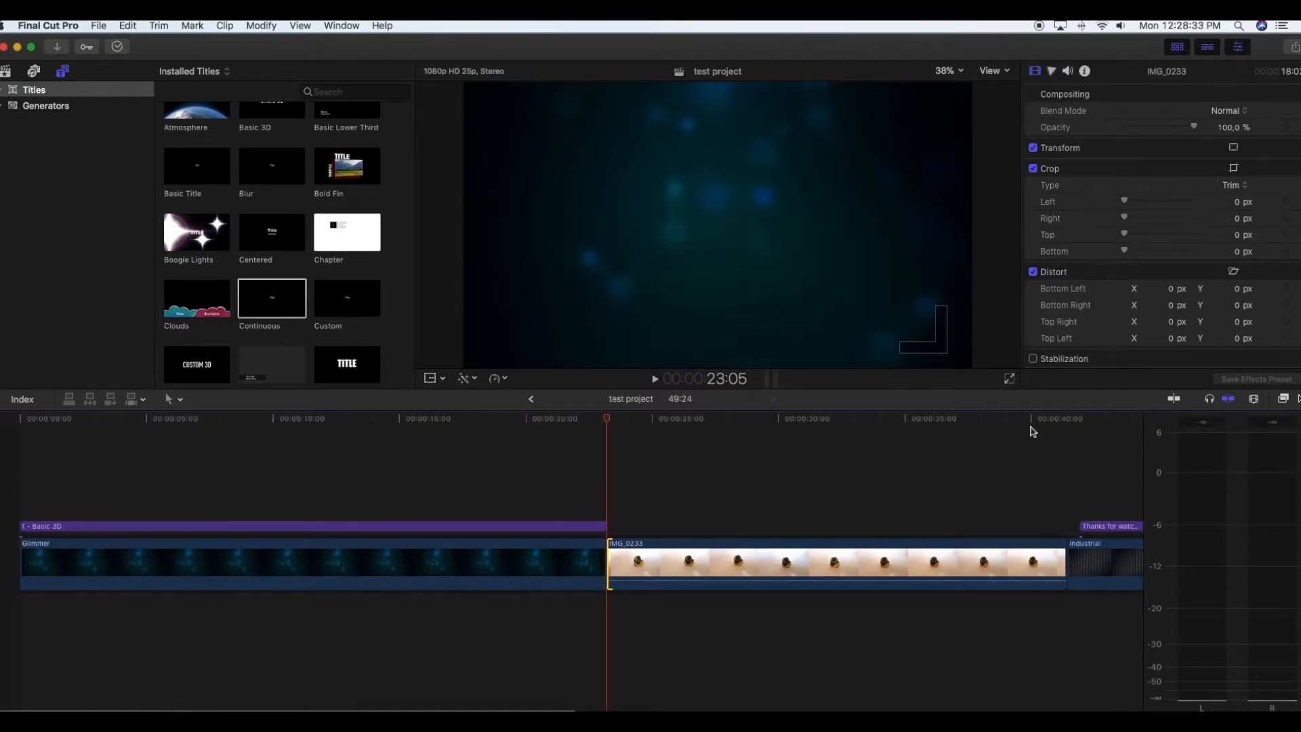
- Add the Color Panels transition at the cut between the Glimmer intro and the IMG_0233 clip
{"action": "left_click", "coordinate": [1286, 403]}
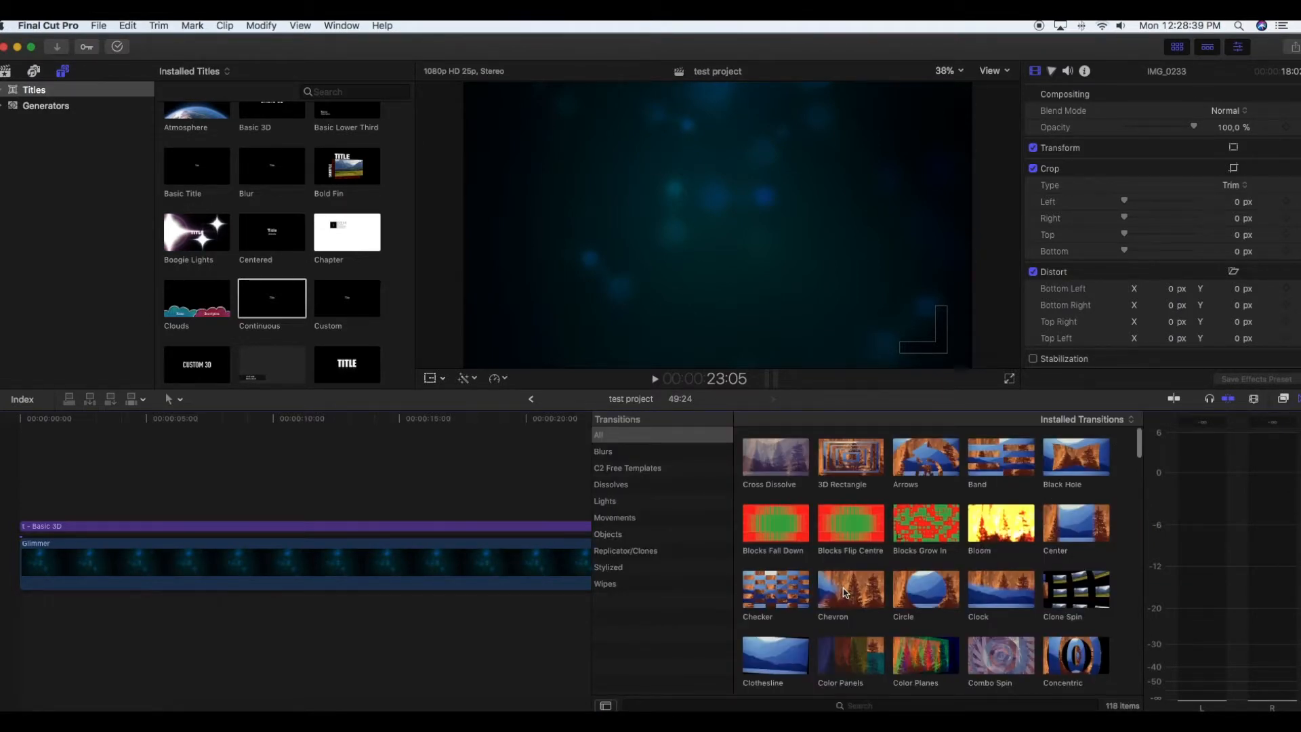
{"action": "scroll", "coordinate": [844, 596], "scroll_direction": "down", "scroll_amount": 10}
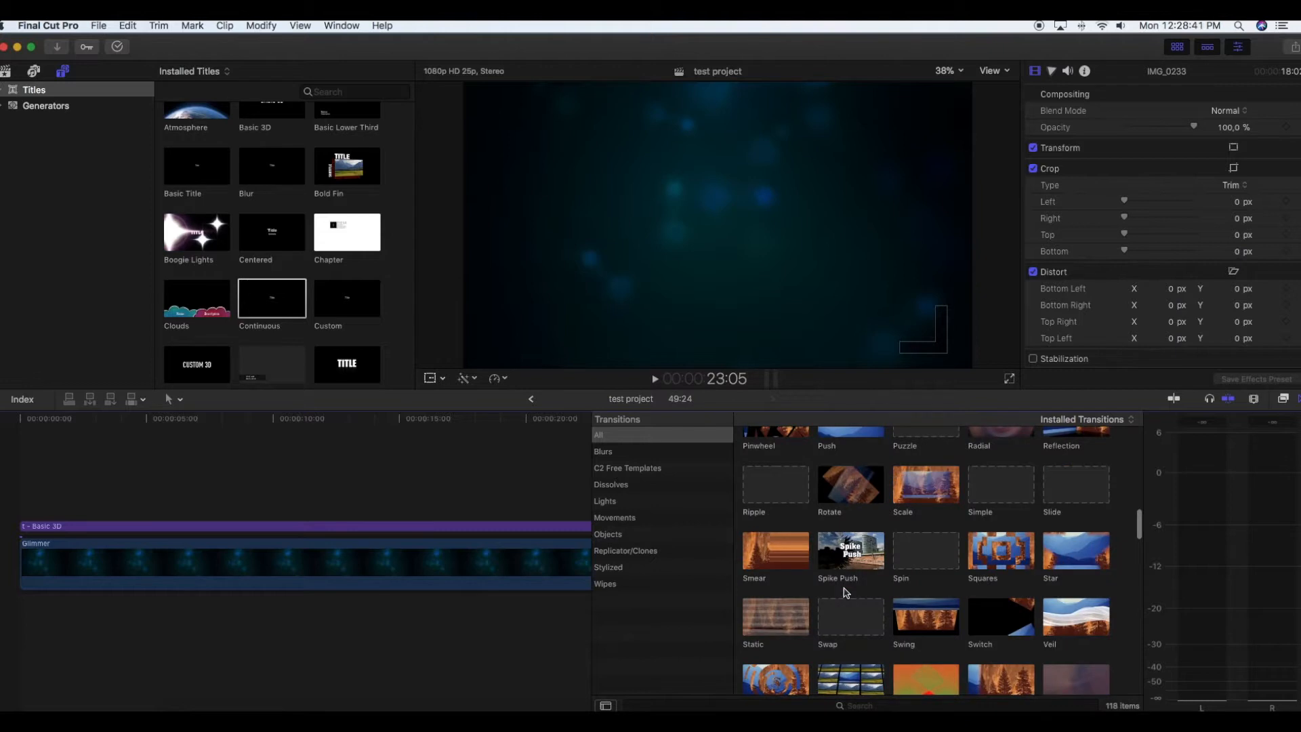
{"action": "scroll", "coordinate": [843, 593], "scroll_direction": "down", "scroll_amount": 5}
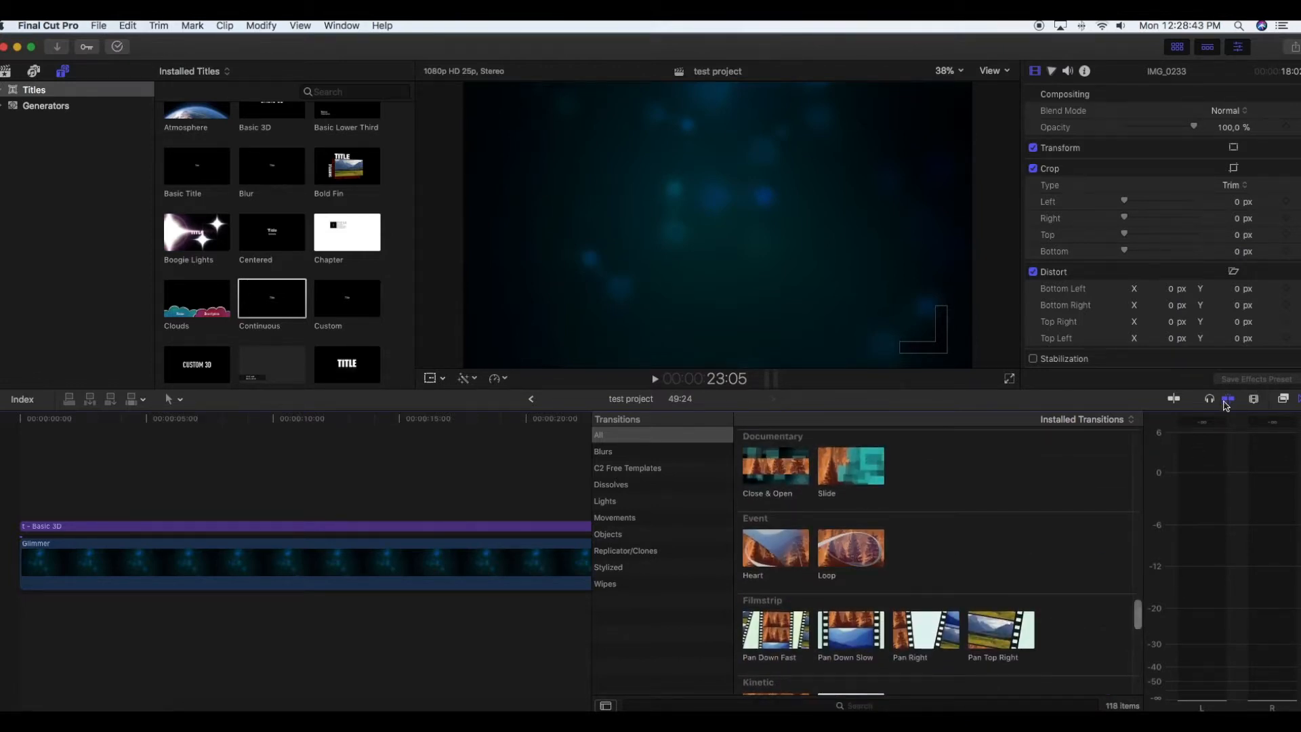
{"action": "scroll", "coordinate": [839, 493], "scroll_direction": "up", "scroll_amount": 10}
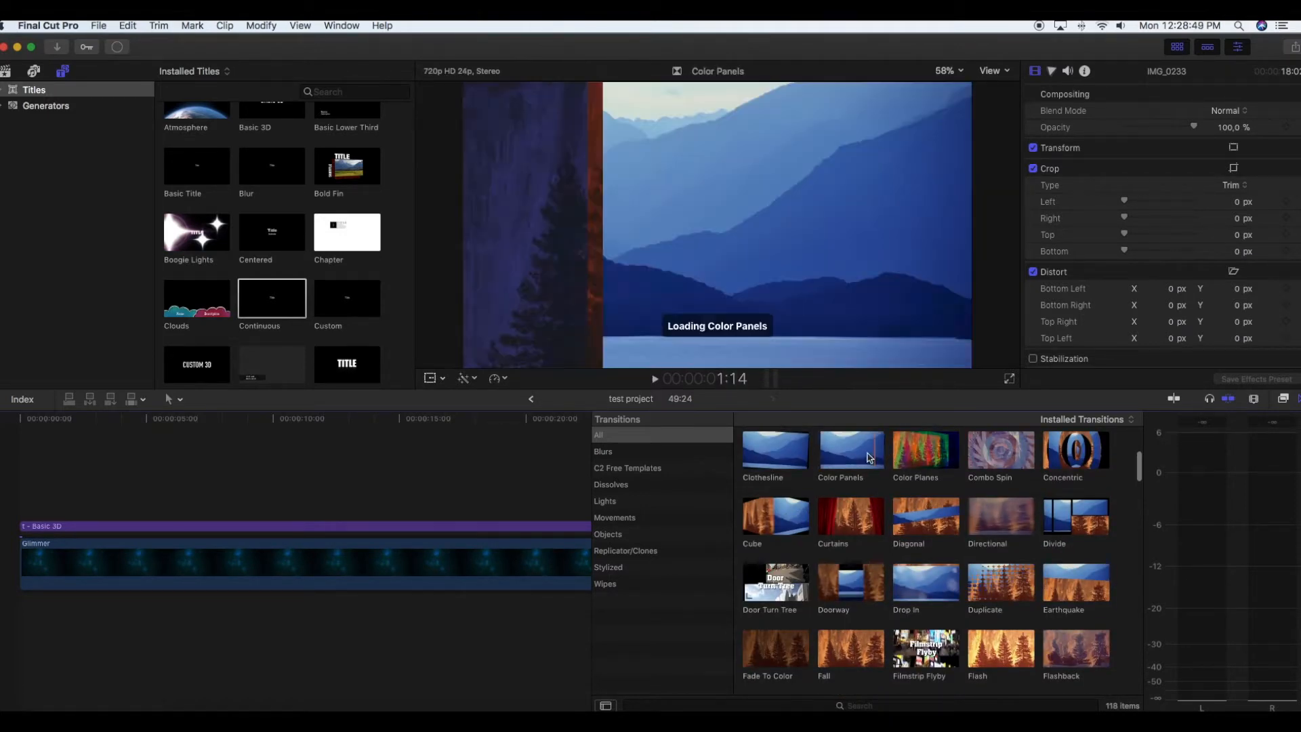
{"action": "left_click_drag", "start_coordinate": [878, 454], "coordinate": [581, 552]}
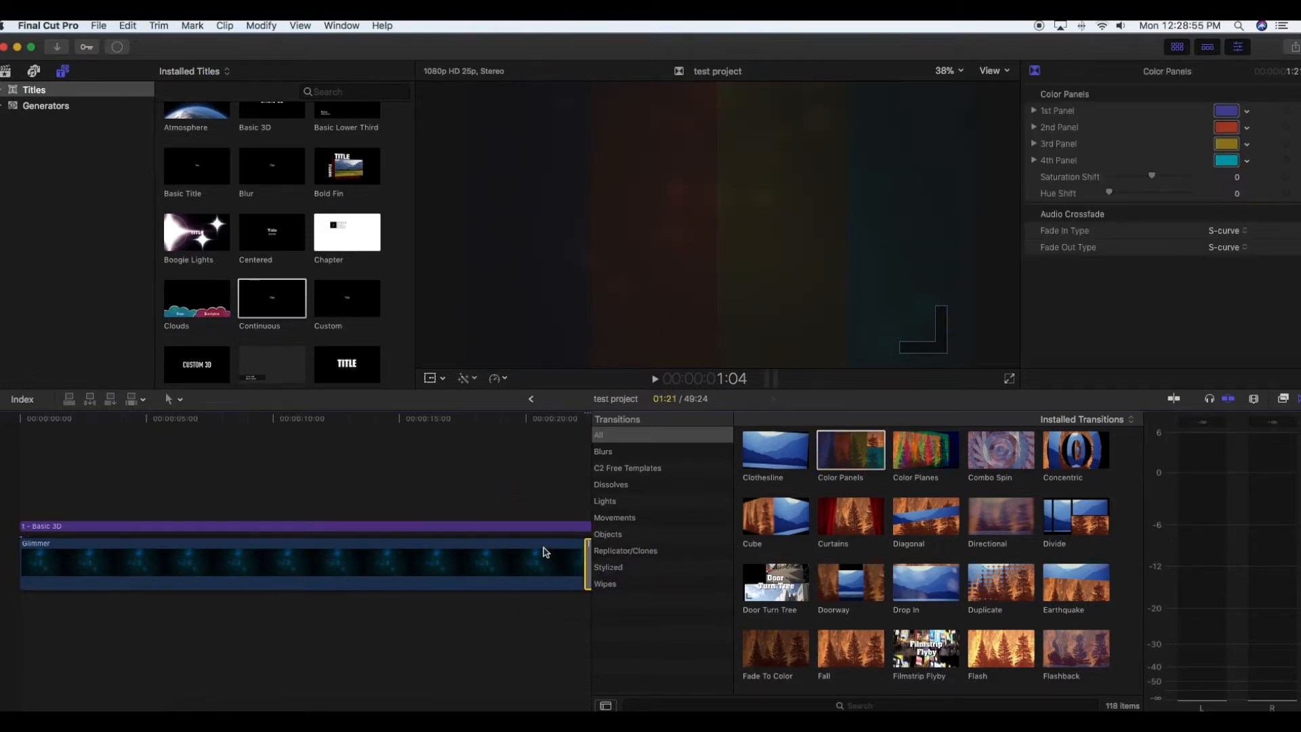
- Play the timeline across the Color Panels transition from shortly before it into IMG_0233 and close the transitions library
{"action": "scroll", "coordinate": [546, 552], "scroll_direction": "right", "scroll_amount": 5}
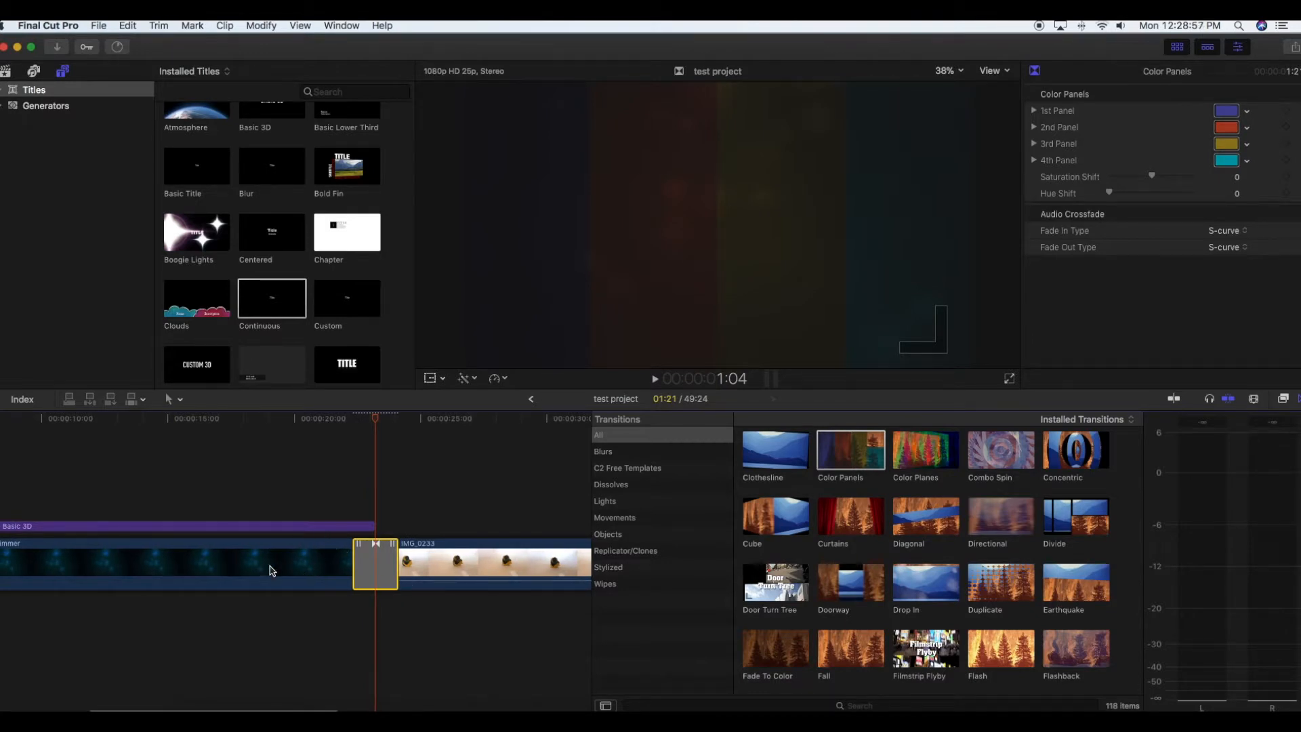
{"action": "left_click", "coordinate": [372, 416]}
{"action": "left_click_drag", "start_coordinate": [372, 416], "coordinate": [319, 418]}
{"action": "key", "text": "space"}
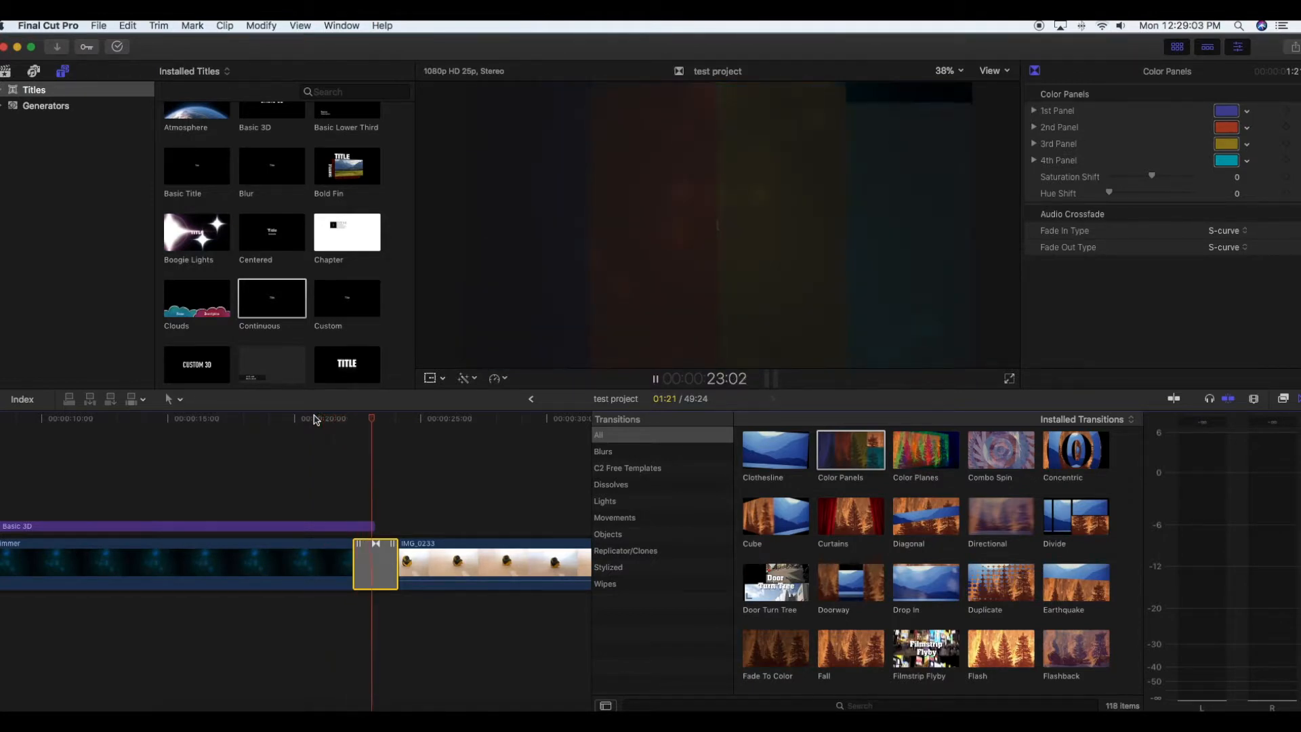
{"action": "key", "text": "space"}
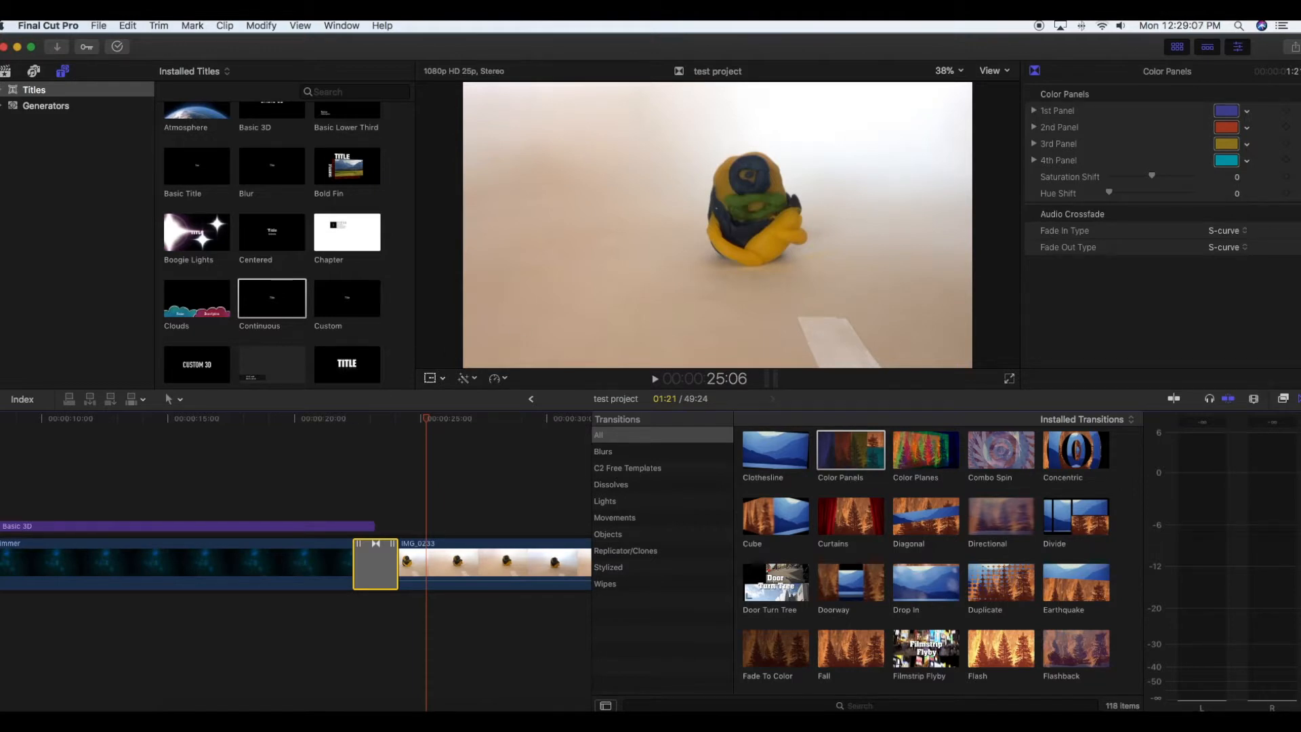
{"action": "left_click", "coordinate": [1296, 400]}
- Record a voiceover about 10 seconds long under IMG_0233 with the built-in microphone, starting at 25:06
{"action": "scroll", "coordinate": [777, 536], "scroll_direction": "left", "scroll_amount": 2}
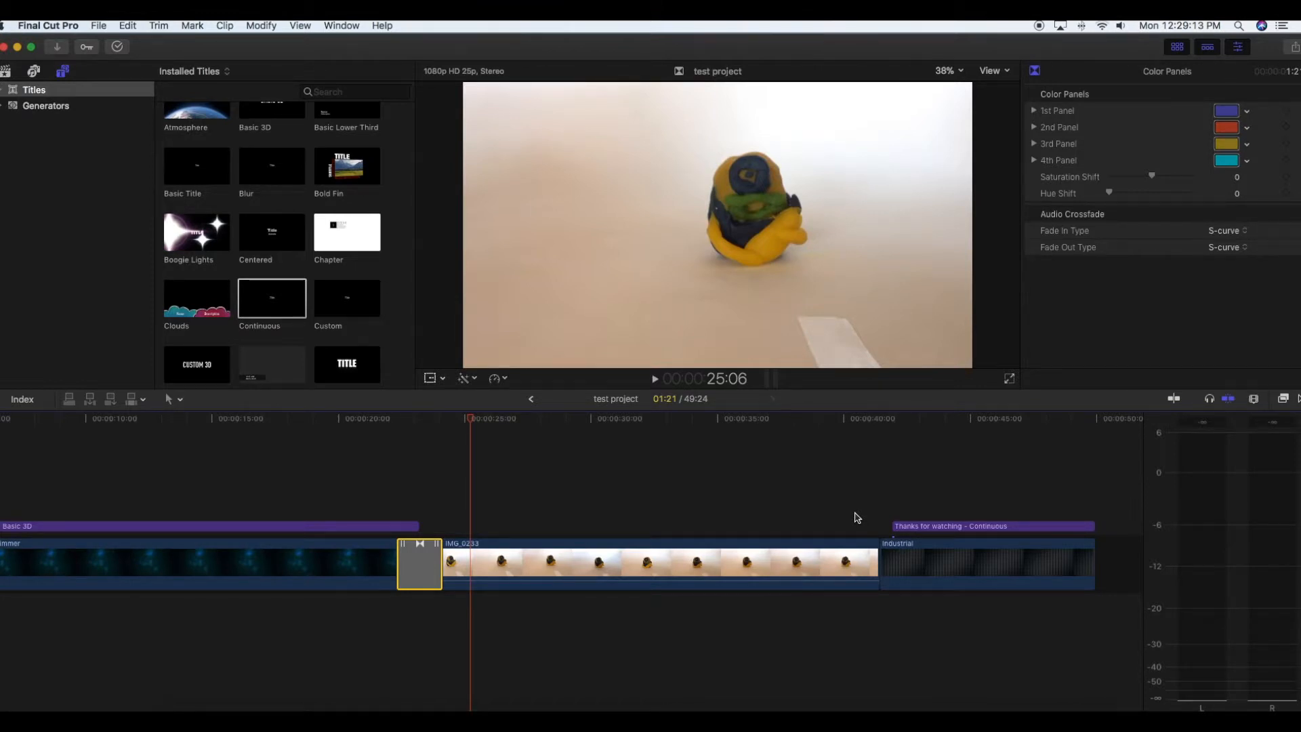
{"action": "scroll", "coordinate": [857, 517], "scroll_direction": "right", "scroll_amount": 1}
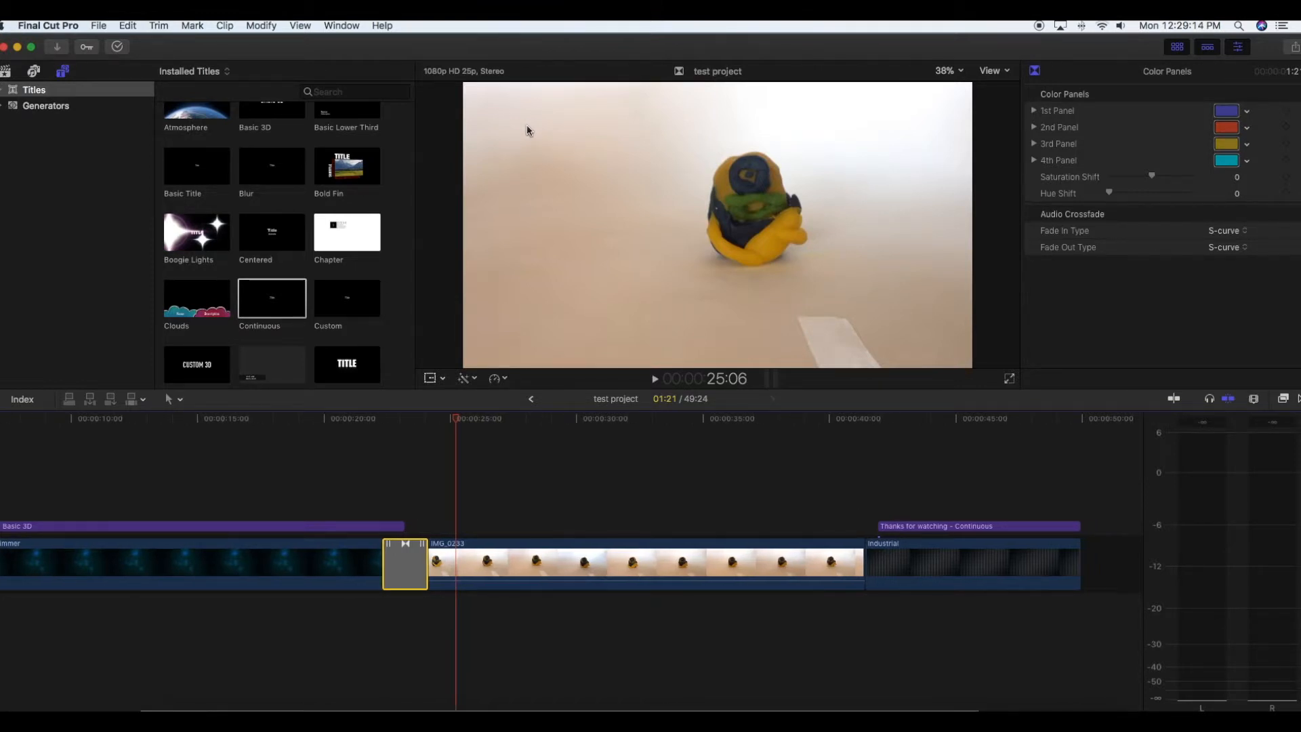
{"action": "left_click", "coordinate": [261, 27]}
{"action": "mouse_move", "coordinate": [327, 32]}
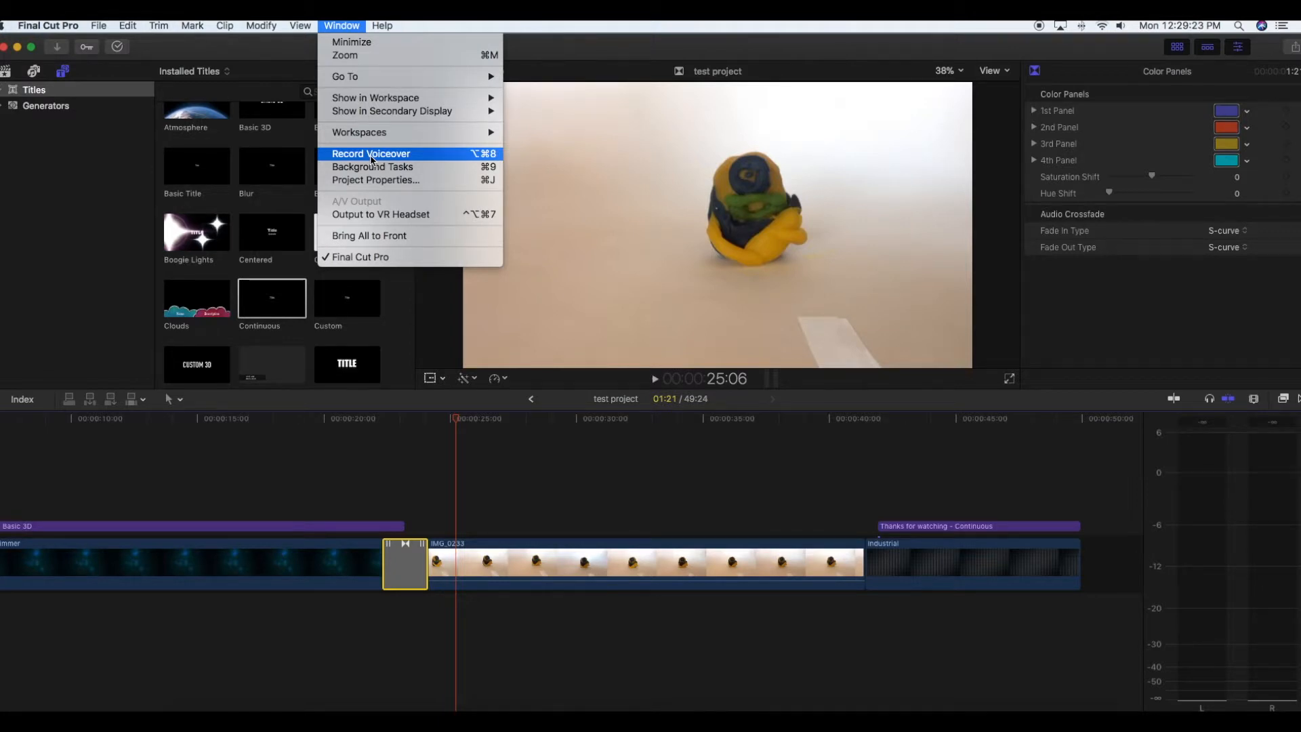
{"action": "left_click", "coordinate": [371, 154]}
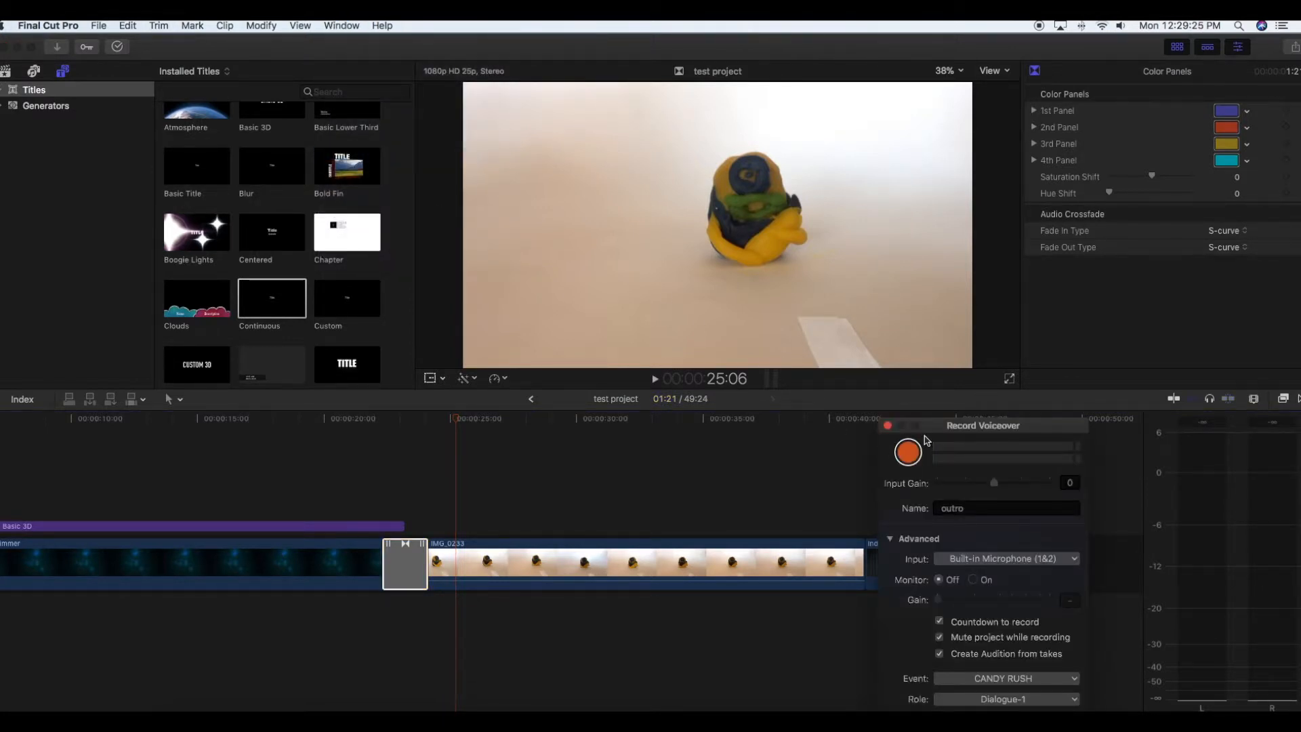
{"action": "left_click_drag", "start_coordinate": [973, 425], "coordinate": [939, 353]}
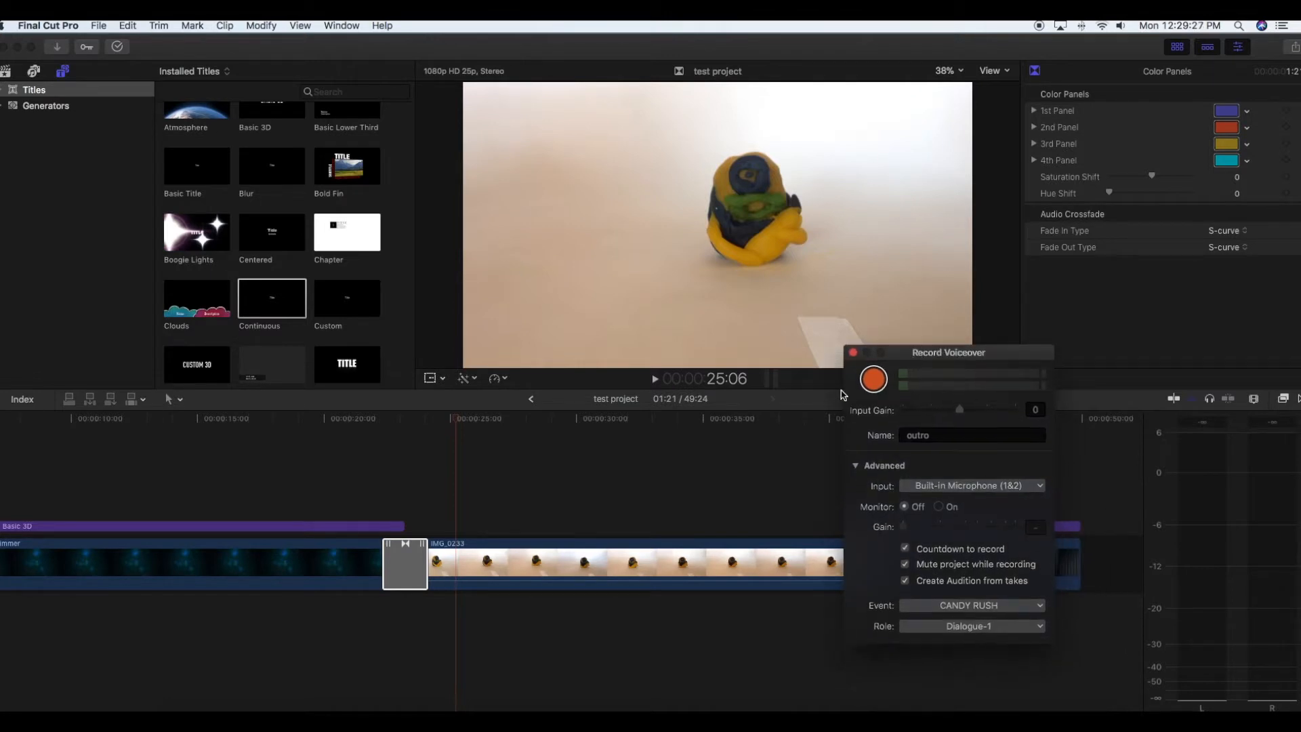
{"action": "left_click", "coordinate": [937, 484]}
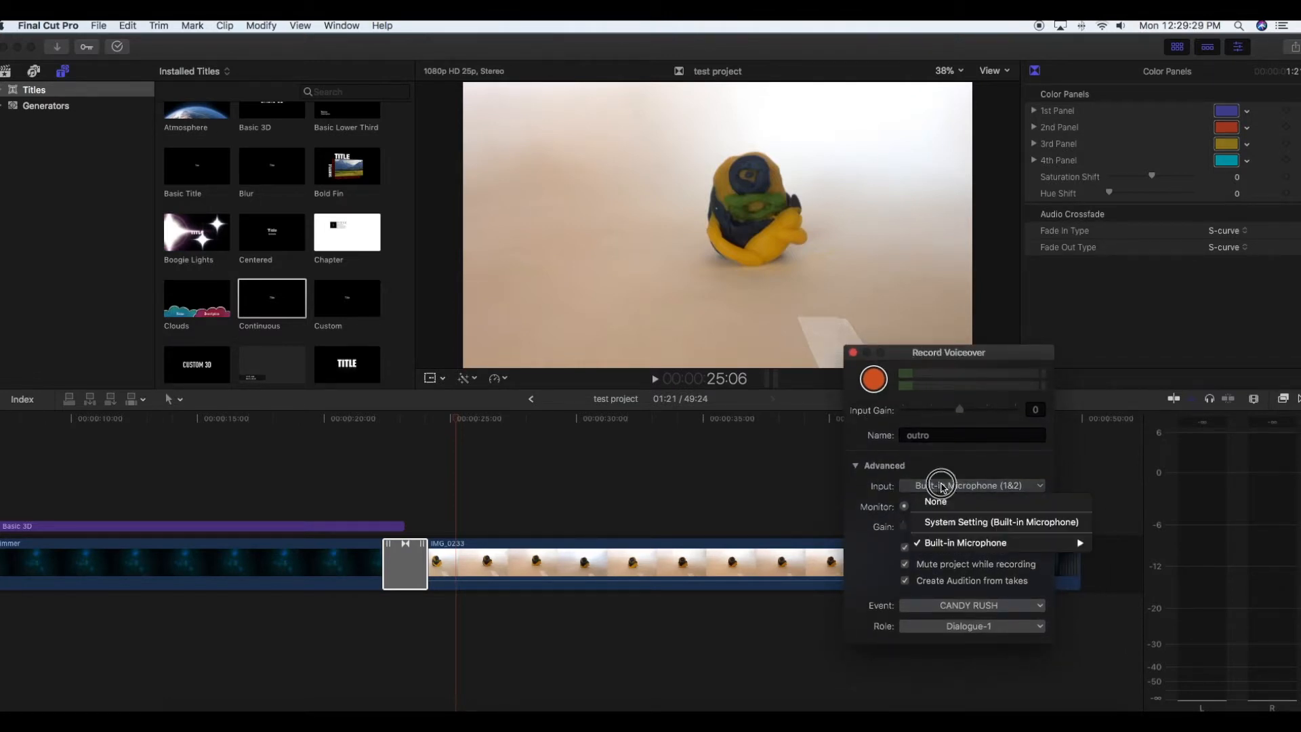
{"action": "left_click", "coordinate": [841, 471]}
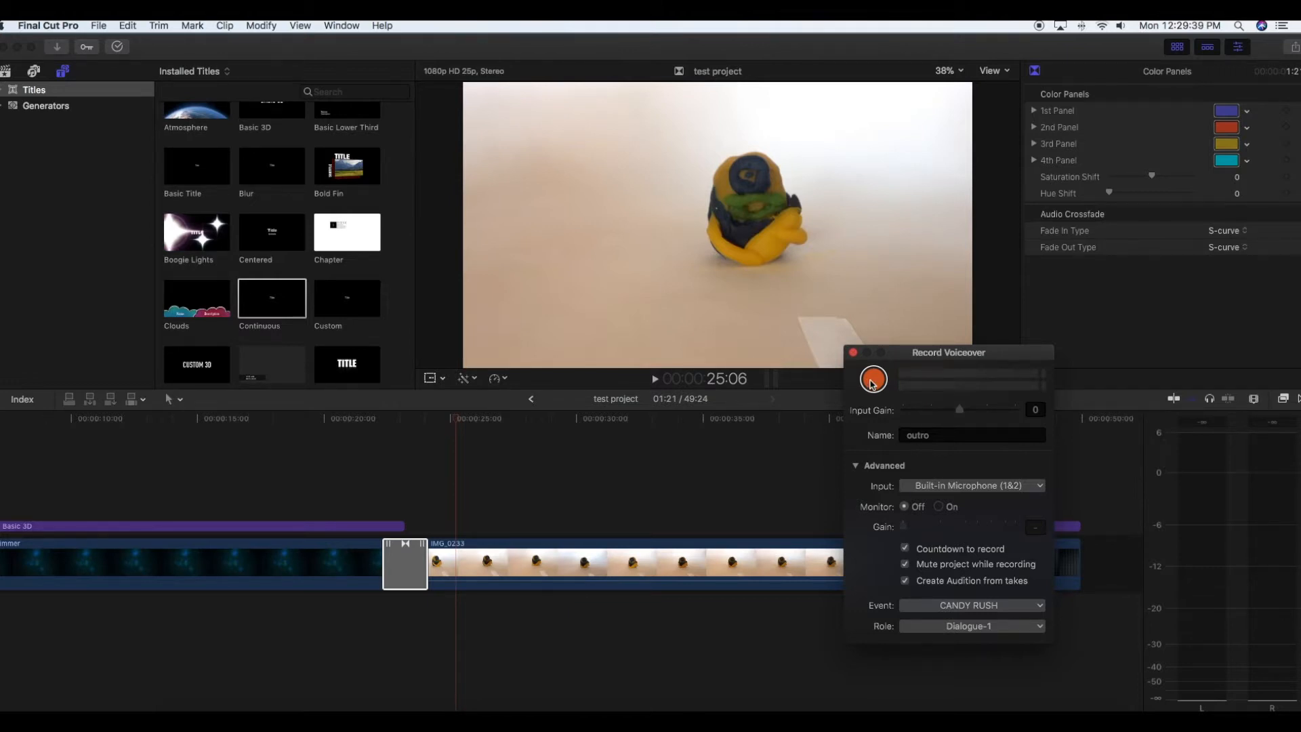
{"action": "left_click", "coordinate": [874, 380]}
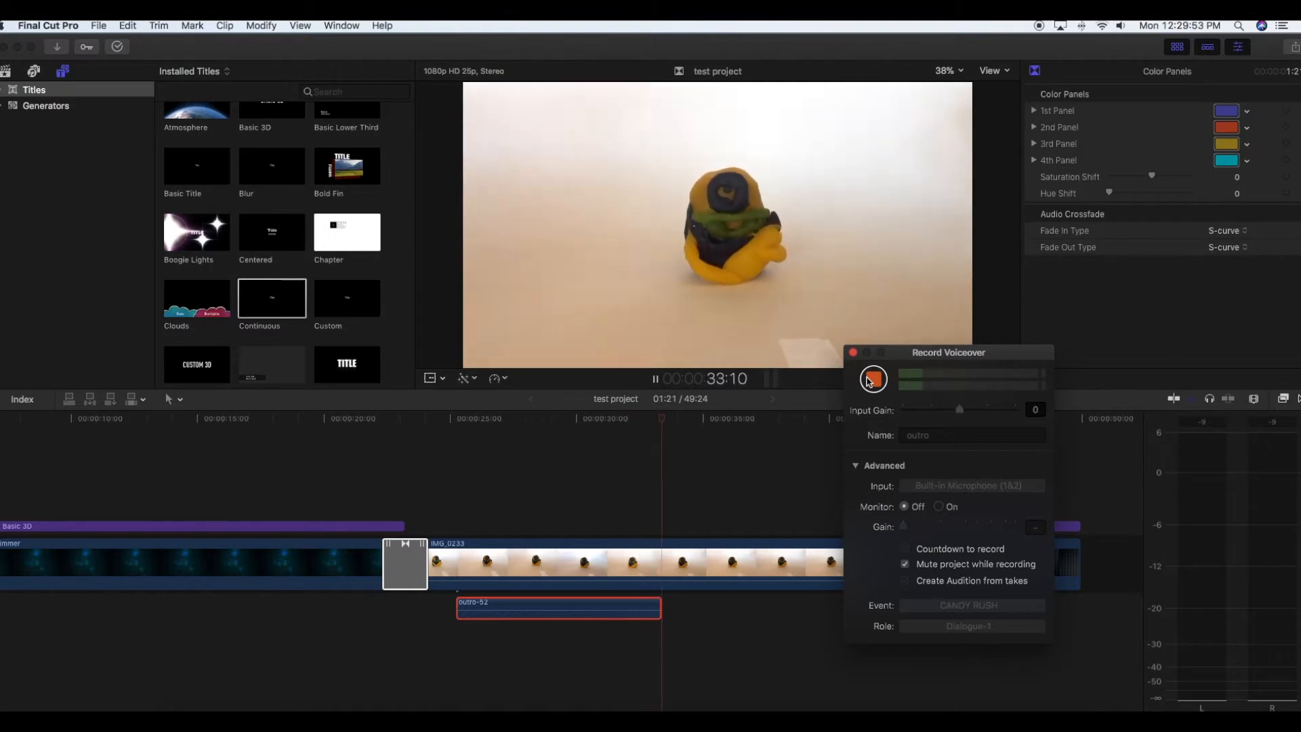
{"action": "left_click", "coordinate": [869, 379]}
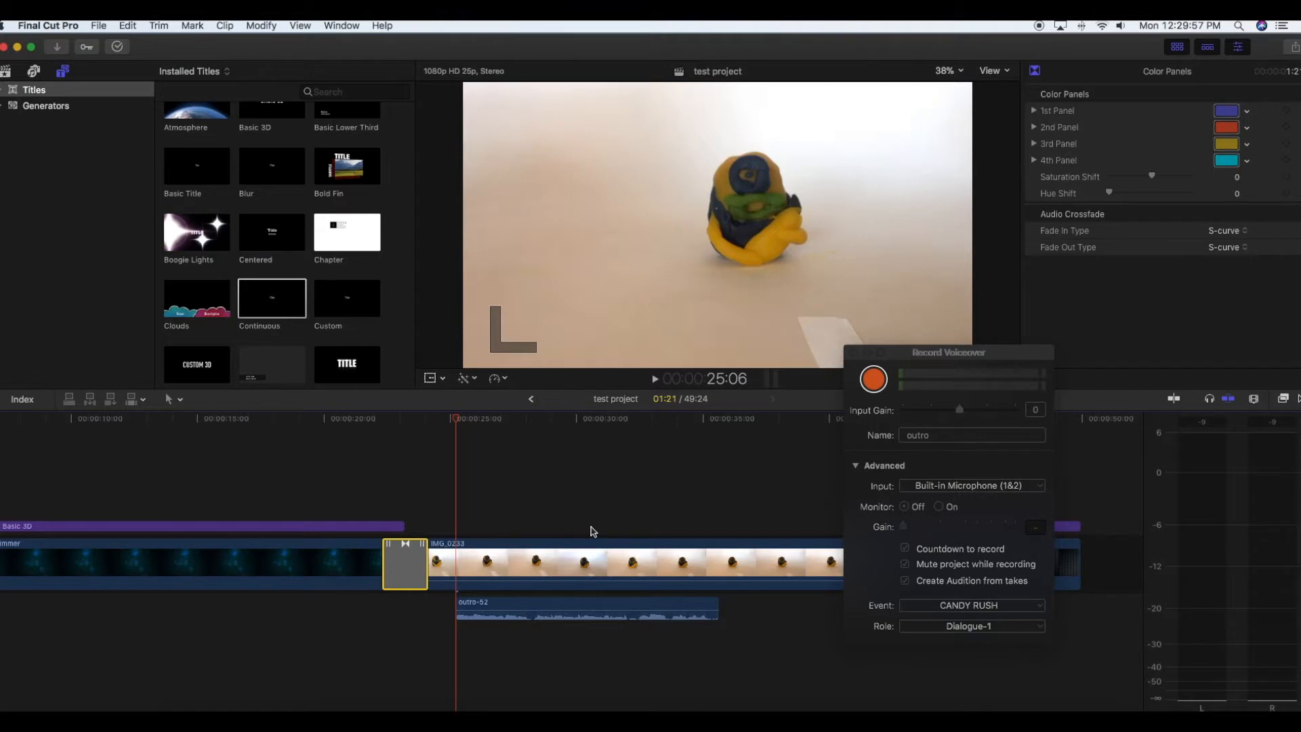
- Play back the recorded voiceover and trim its end to the playhead at 35:11
{"action": "key", "text": "space"}
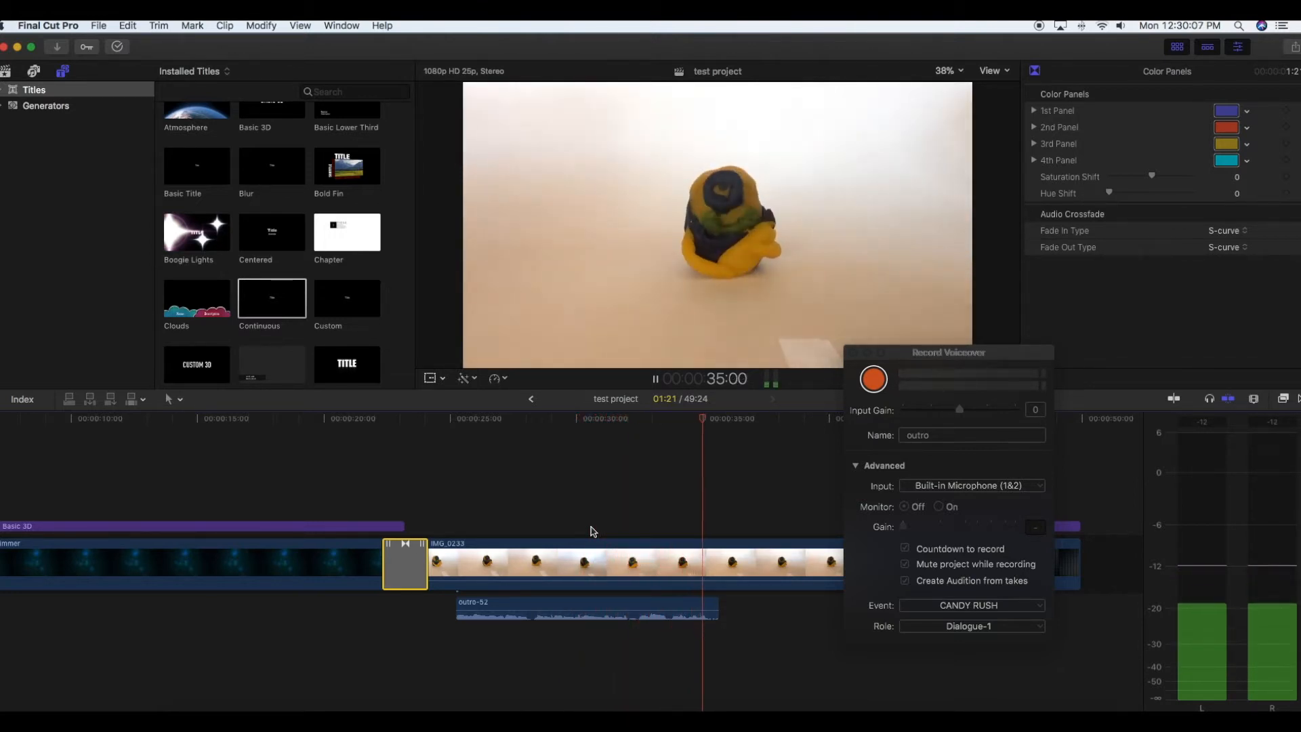
{"action": "key", "text": "space"}
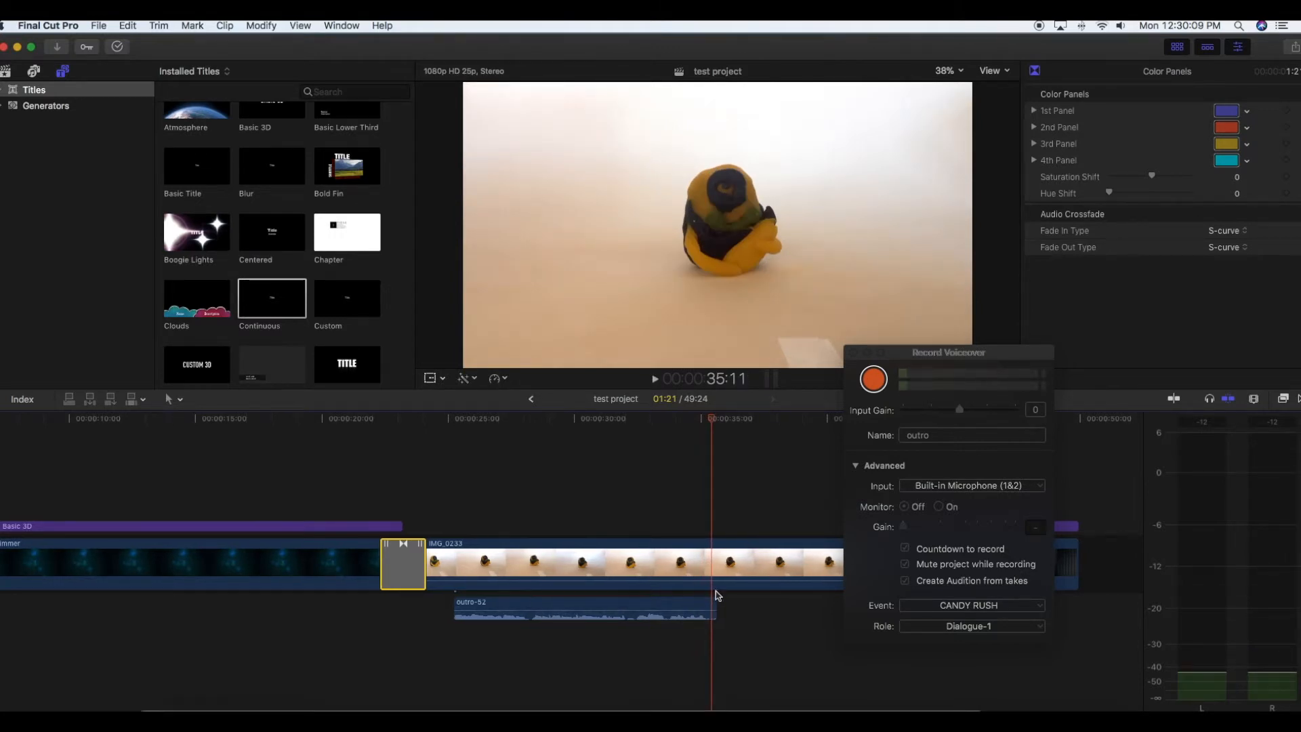
{"action": "left_click", "coordinate": [715, 602]}
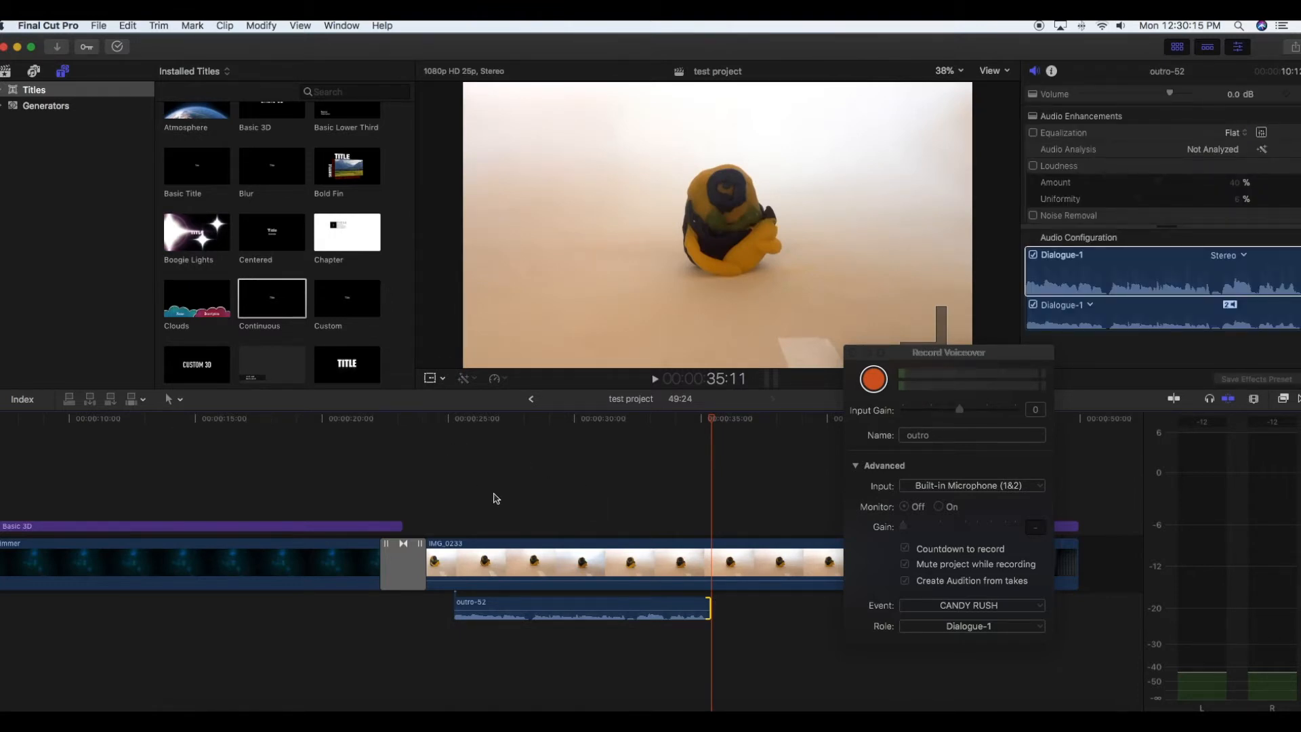
- Show the library of installed video effects and close the voiceover recorder
{"action": "scroll", "coordinate": [485, 488], "scroll_direction": "left", "scroll_amount": 6}
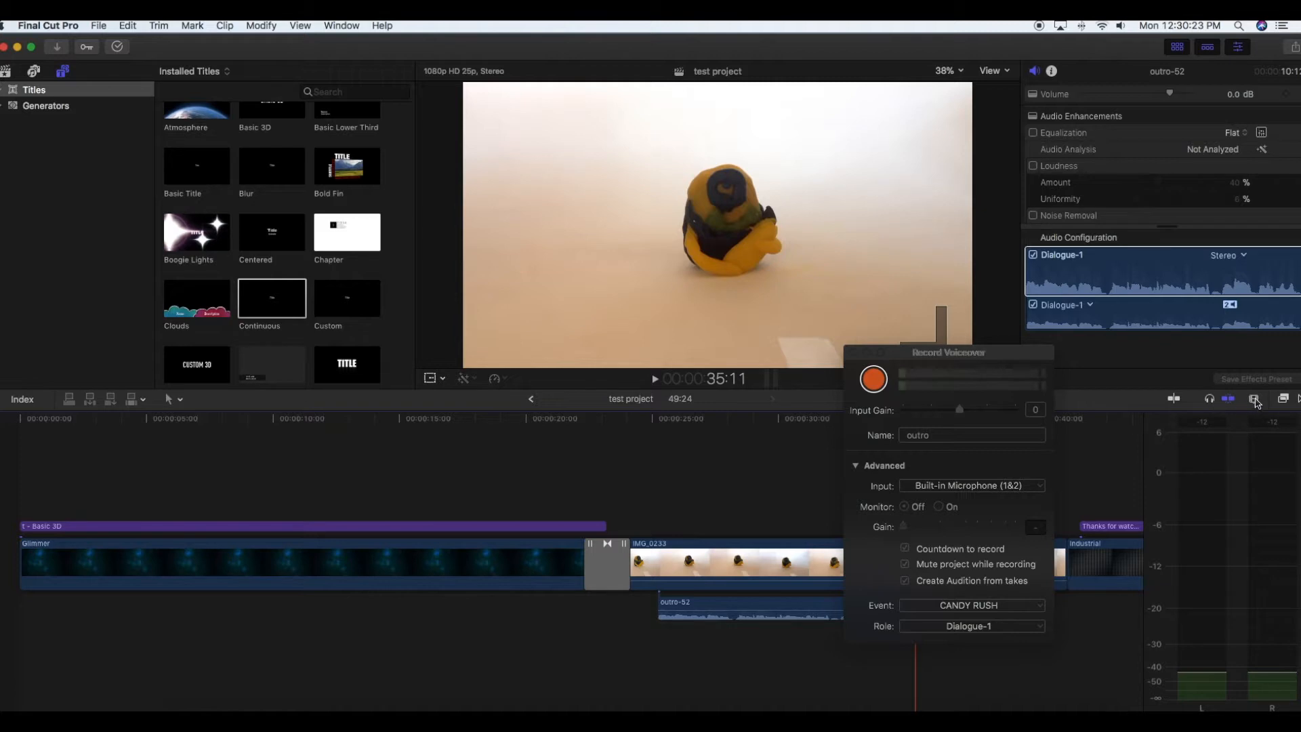
{"action": "left_click", "coordinate": [1253, 400]}
{"action": "left_click", "coordinate": [1283, 400]}
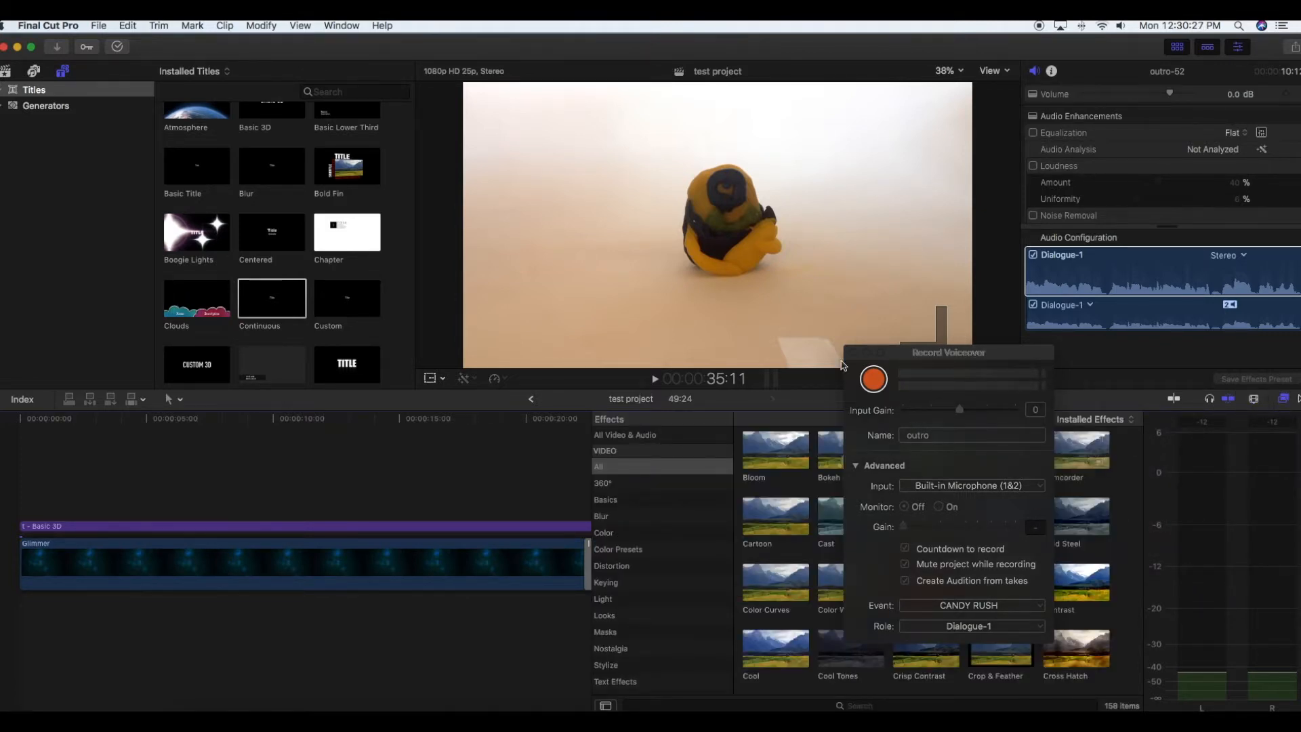
{"action": "left_click", "coordinate": [853, 353]}
{"action": "scroll", "coordinate": [787, 461], "scroll_direction": "up", "scroll_amount": 5}
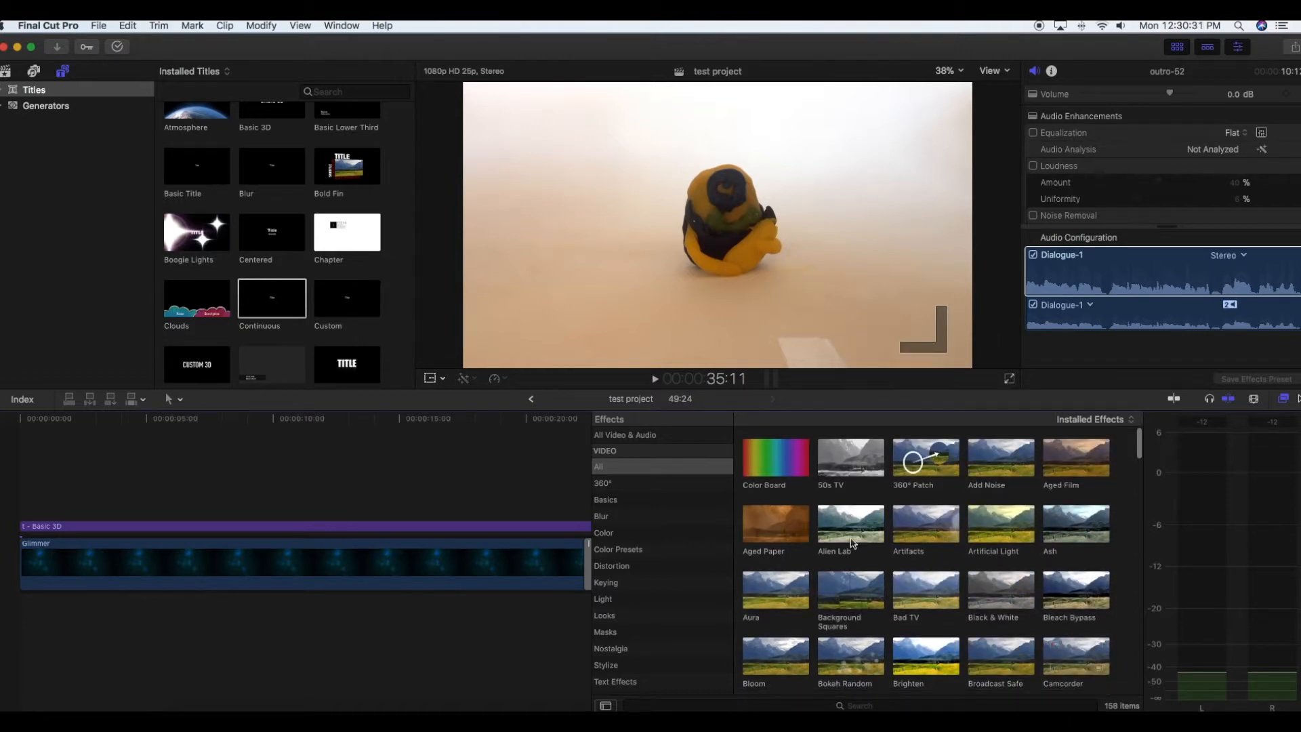
- Select IMG_0233, look through its video effects including the Keying and Masks categories, and close the effects library
{"action": "scroll", "coordinate": [406, 559], "scroll_direction": "right", "scroll_amount": 10}
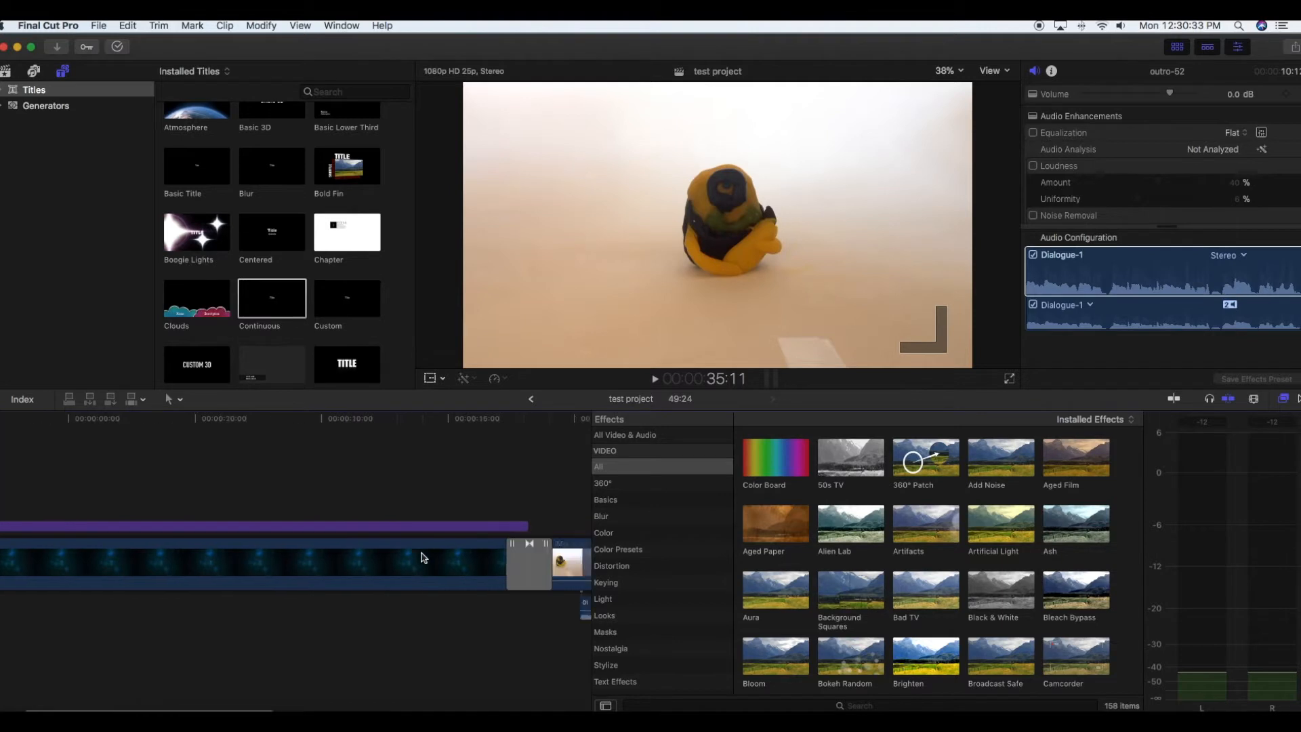
{"action": "left_click", "coordinate": [406, 560]}
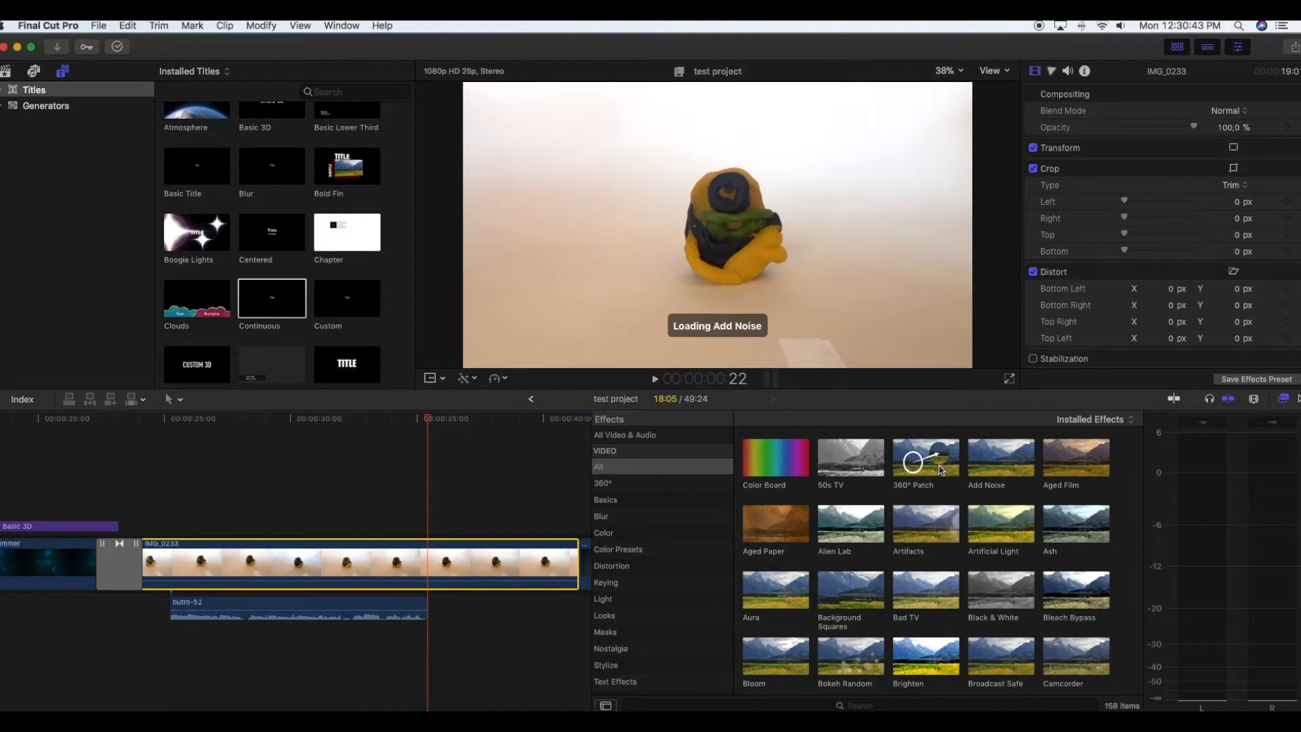
{"action": "scroll", "coordinate": [1014, 546], "scroll_direction": "down", "scroll_amount": 1}
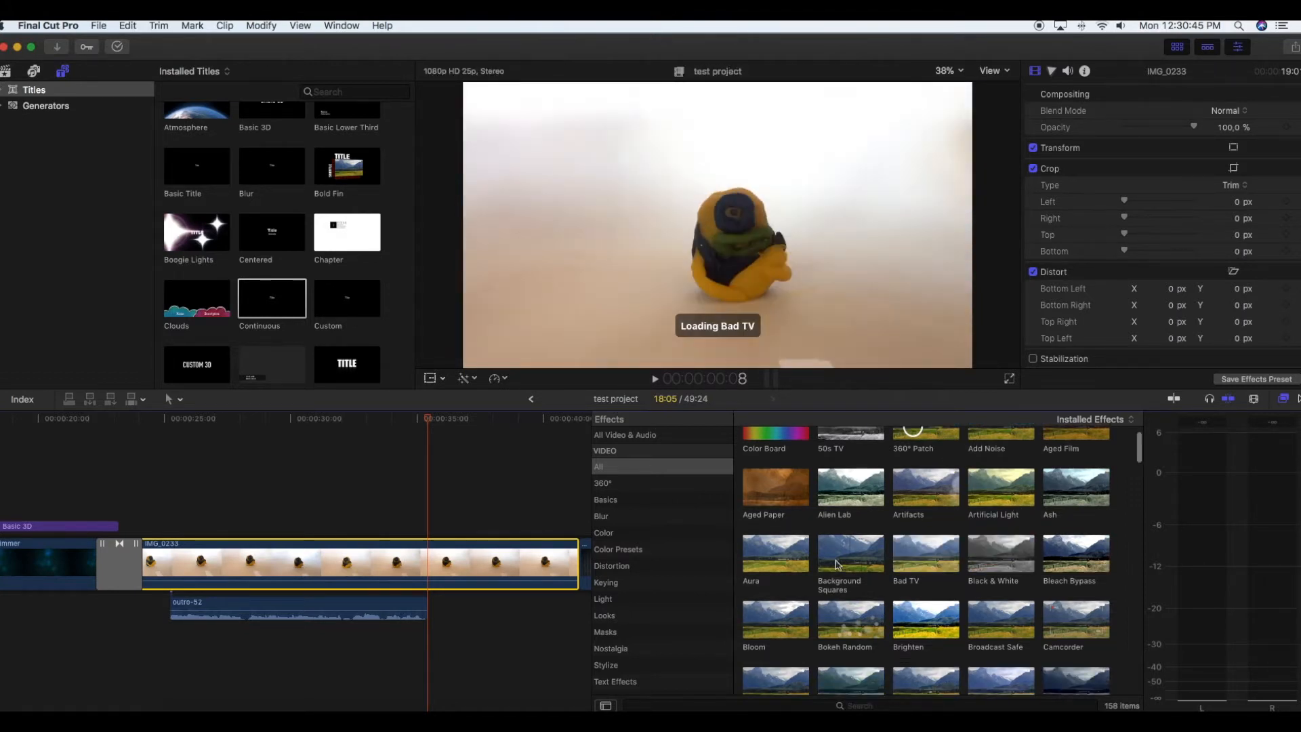
{"action": "left_click", "coordinate": [609, 583]}
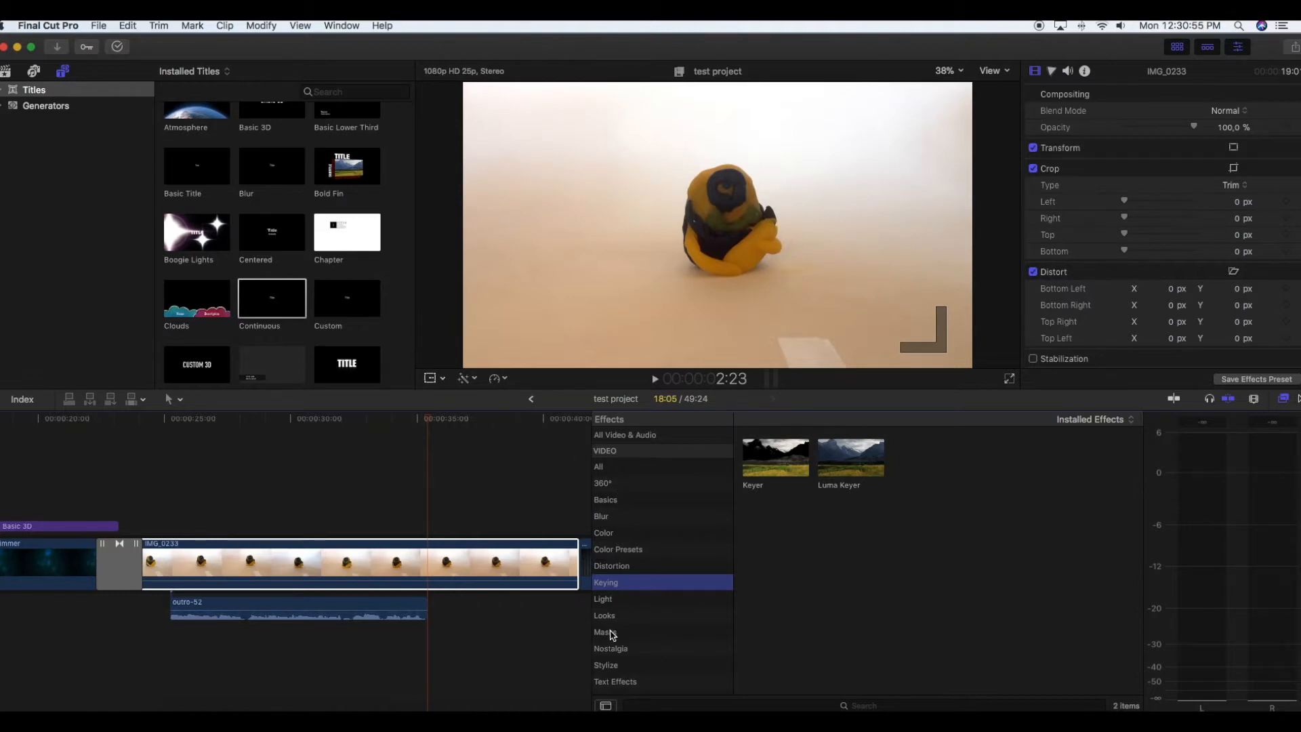
{"action": "left_click", "coordinate": [609, 632]}
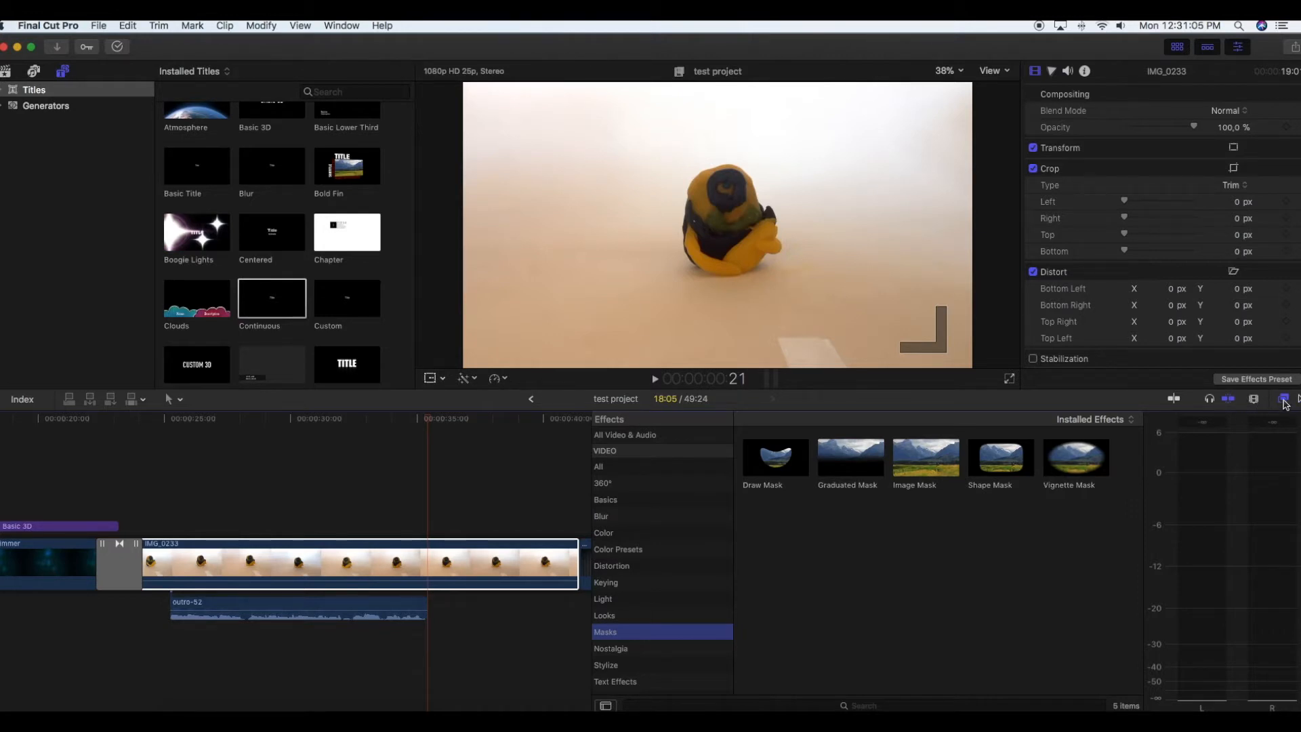
{"action": "left_click", "coordinate": [1284, 400]}
{"action": "scroll", "coordinate": [680, 596], "scroll_direction": "left", "scroll_amount": 10}
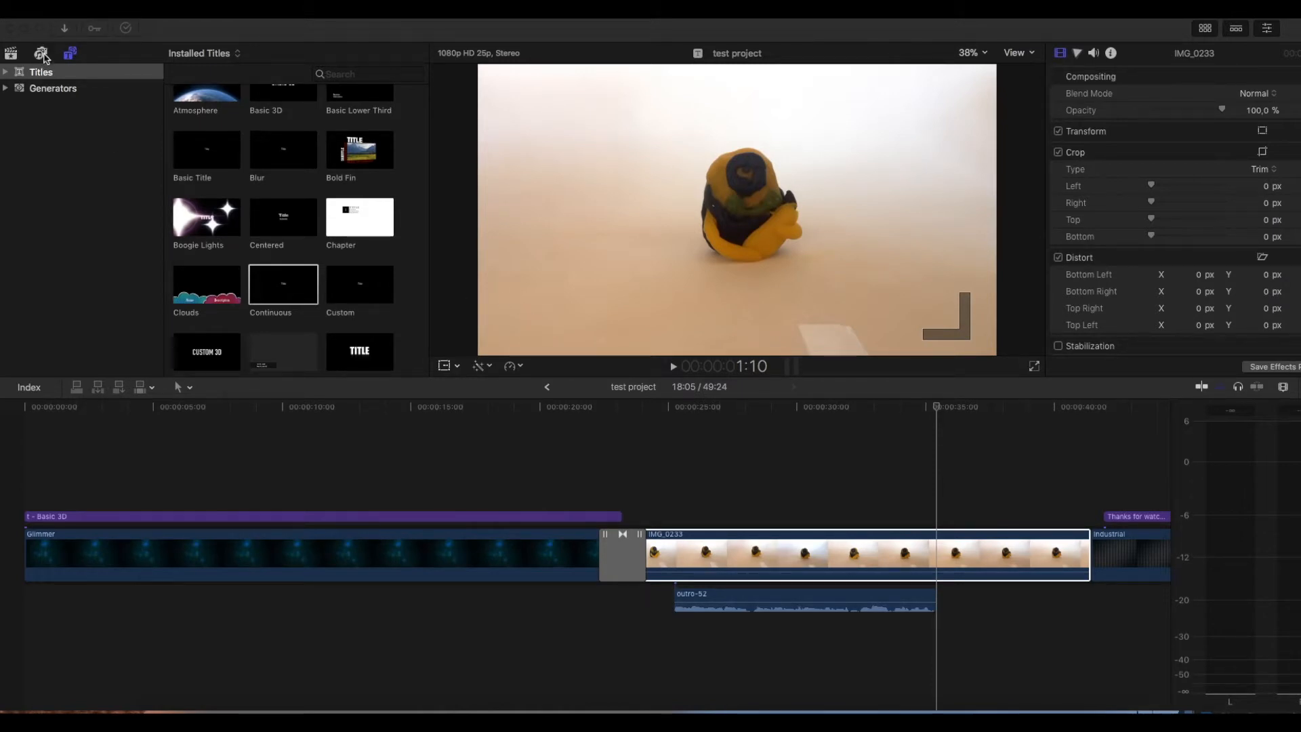
- Look through the pictures in the Photos library's Family album
{"action": "left_click", "coordinate": [41, 55]}
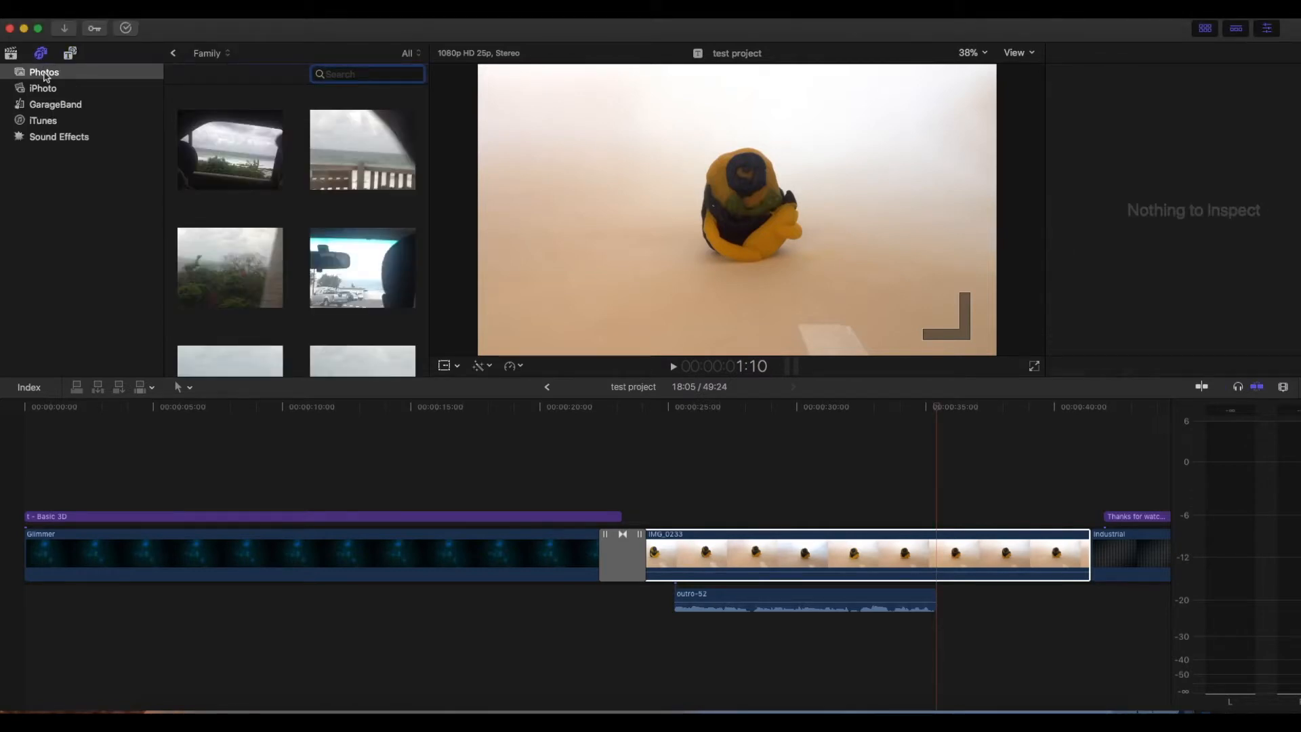
{"action": "scroll", "coordinate": [361, 161], "scroll_direction": "down", "scroll_amount": 3}
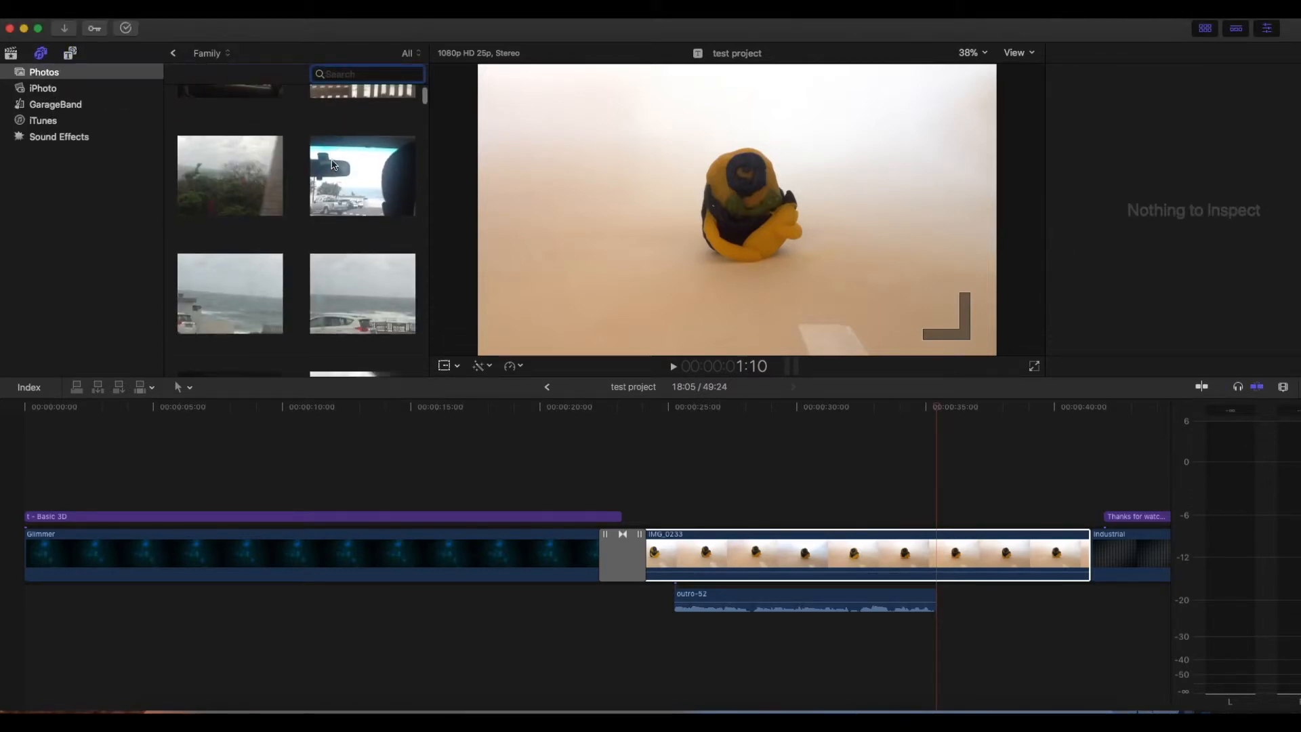
{"action": "scroll", "coordinate": [329, 166], "scroll_direction": "up", "scroll_amount": 3}
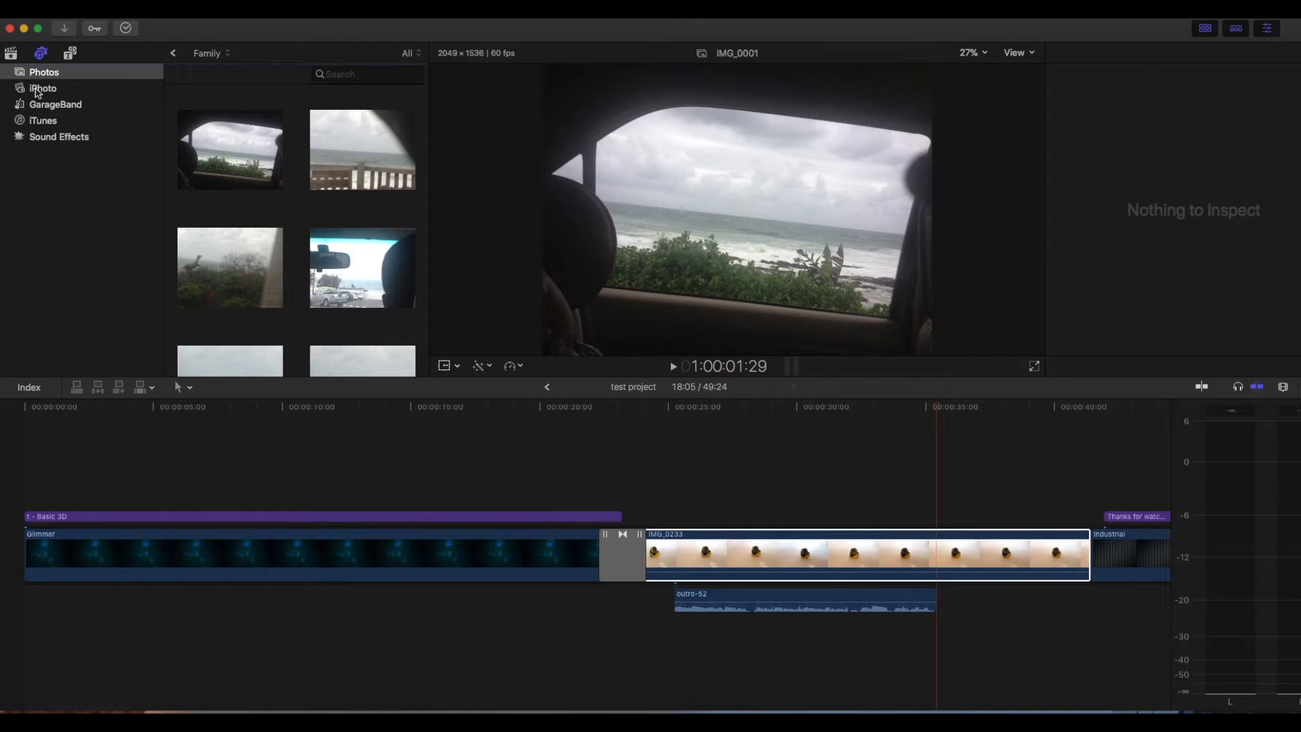
- List the iLife Machines sound effects and preview Morse Code and Tape Rewinding 03
{"action": "left_click", "coordinate": [58, 137]}
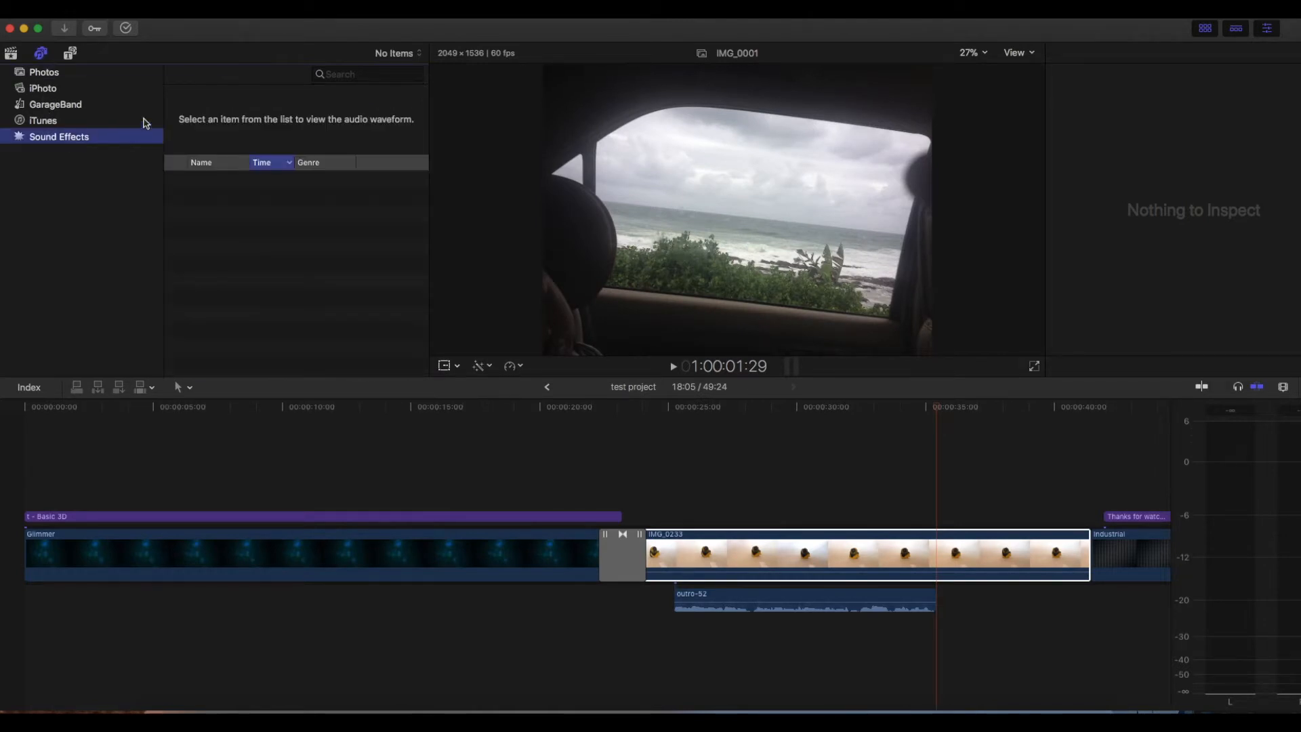
{"action": "left_click", "coordinate": [410, 55]}
{"action": "left_click", "coordinate": [412, 56]}
{"action": "left_click", "coordinate": [379, 59]}
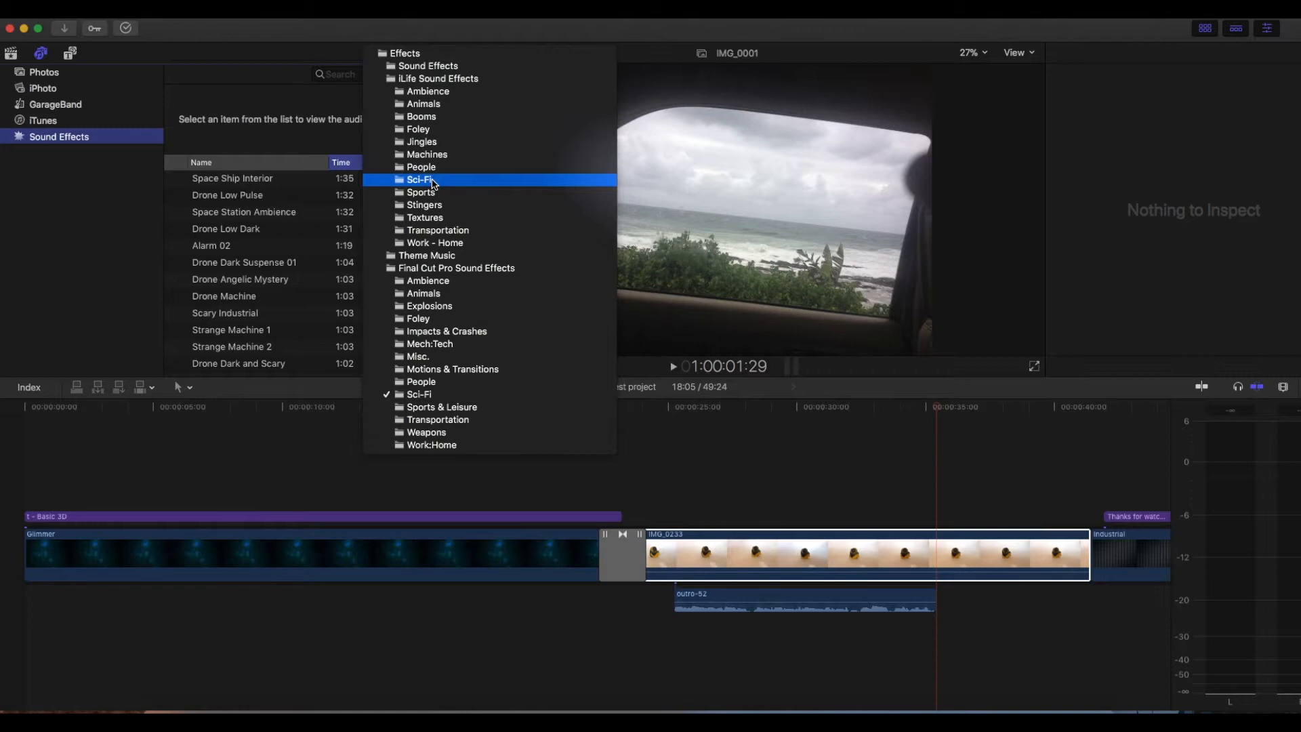
{"action": "left_click", "coordinate": [434, 154]}
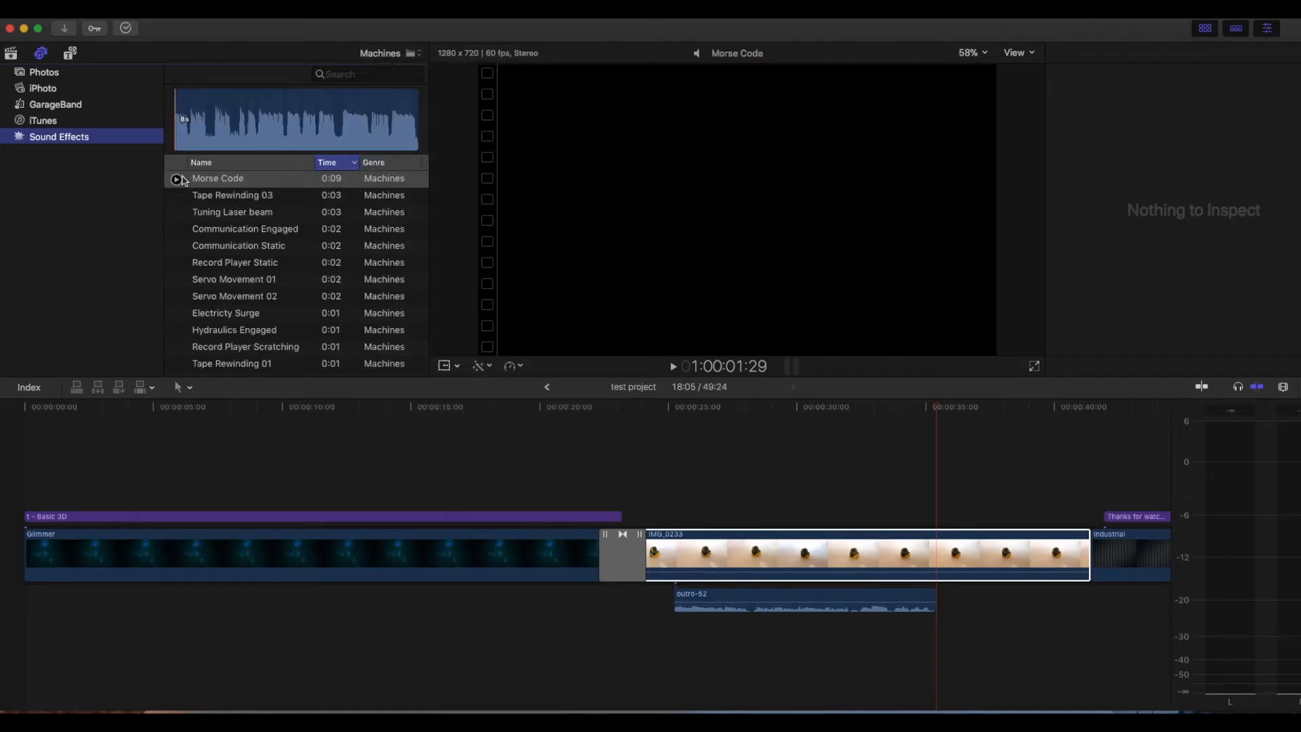
{"action": "left_click", "coordinate": [176, 180]}
{"action": "left_click", "coordinate": [176, 197]}
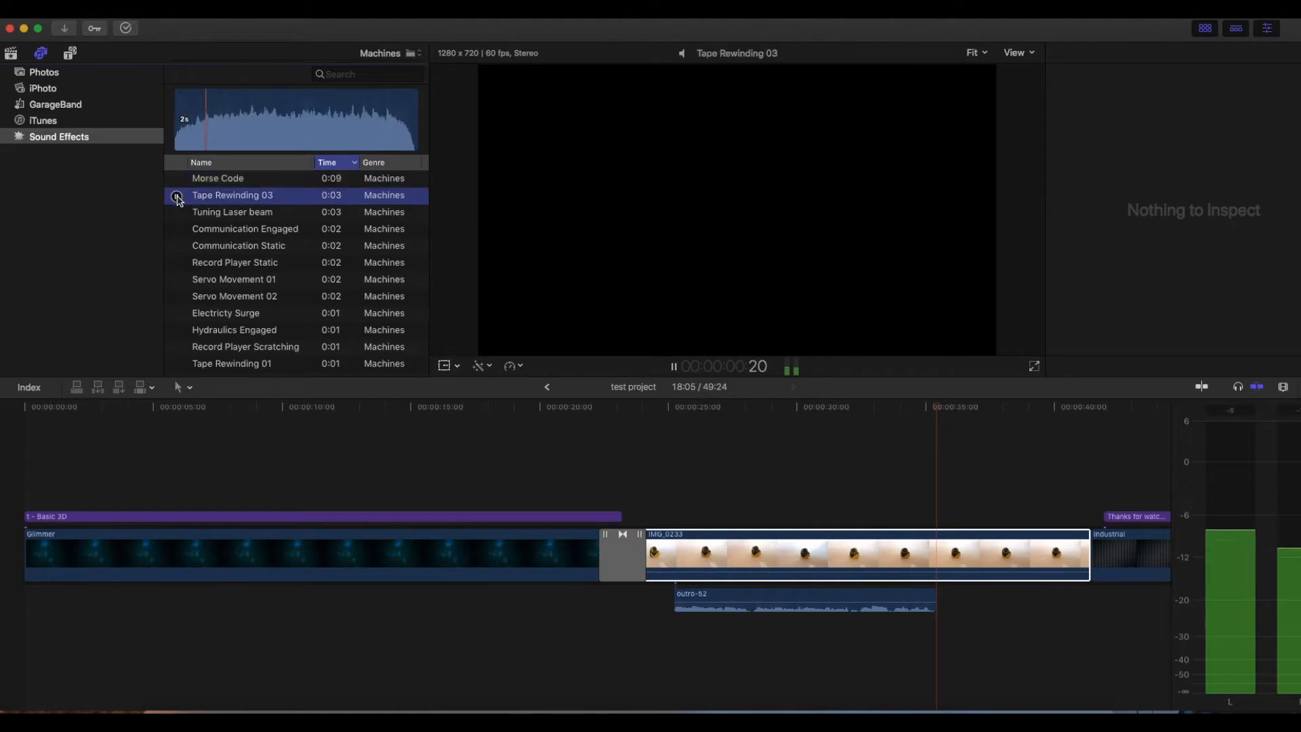
- Add Tape Rewinding 03 under the last part of IMG_0233 and a short section of Morse Code under the Glimmer intro
{"action": "left_click_drag", "start_coordinate": [177, 199], "coordinate": [1030, 600]}
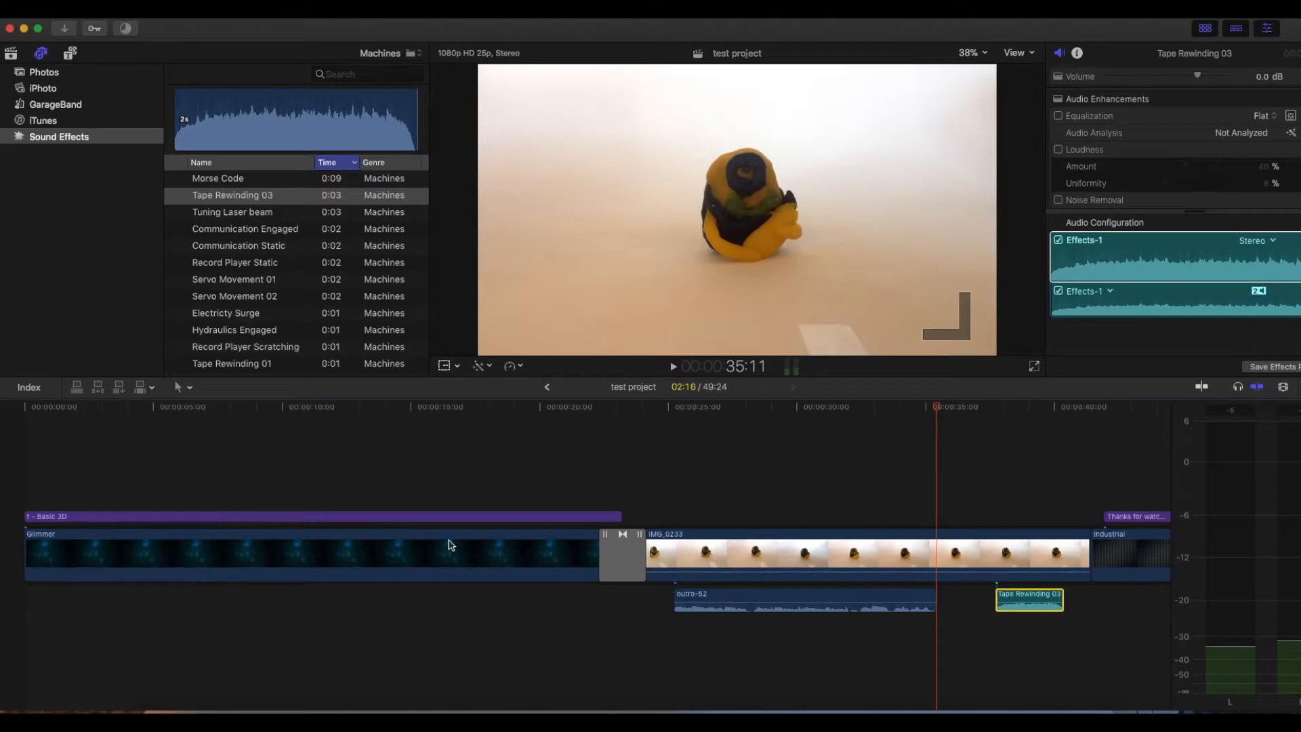
{"action": "left_click", "coordinate": [224, 177]}
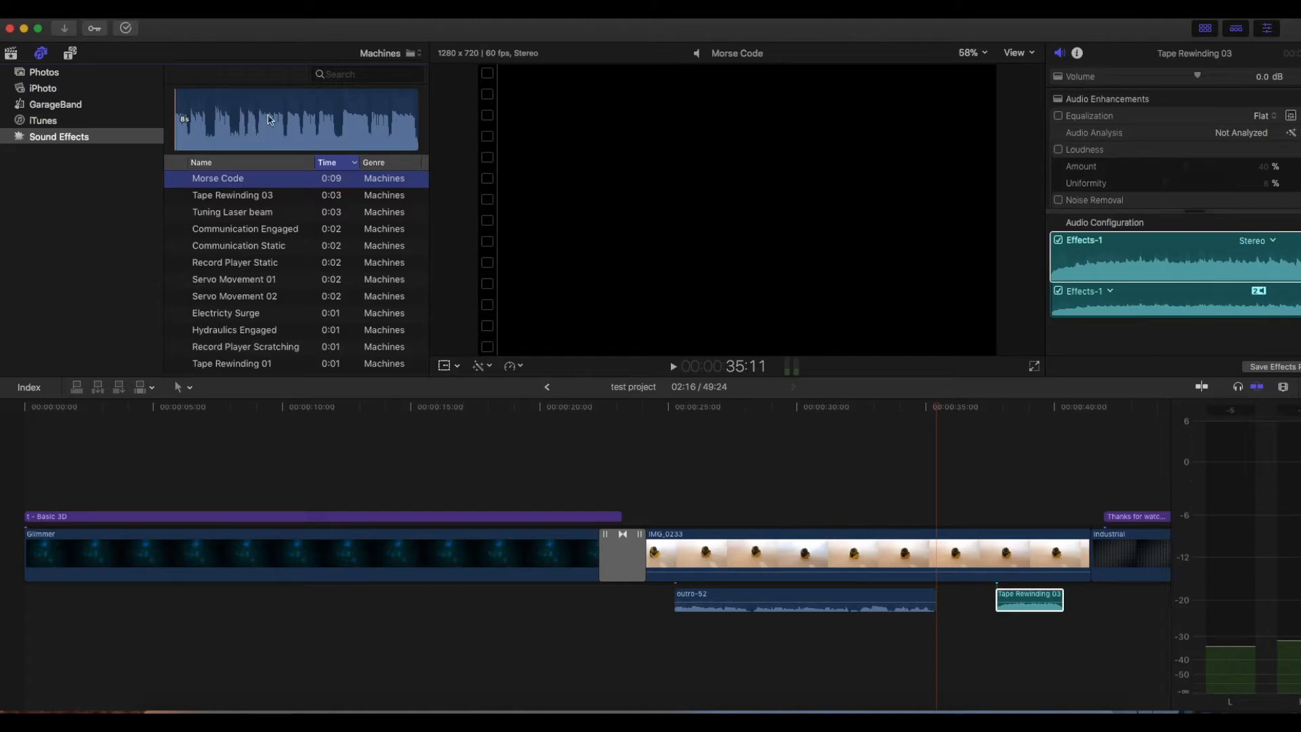
{"action": "left_click_drag", "start_coordinate": [260, 98], "coordinate": [415, 608]}
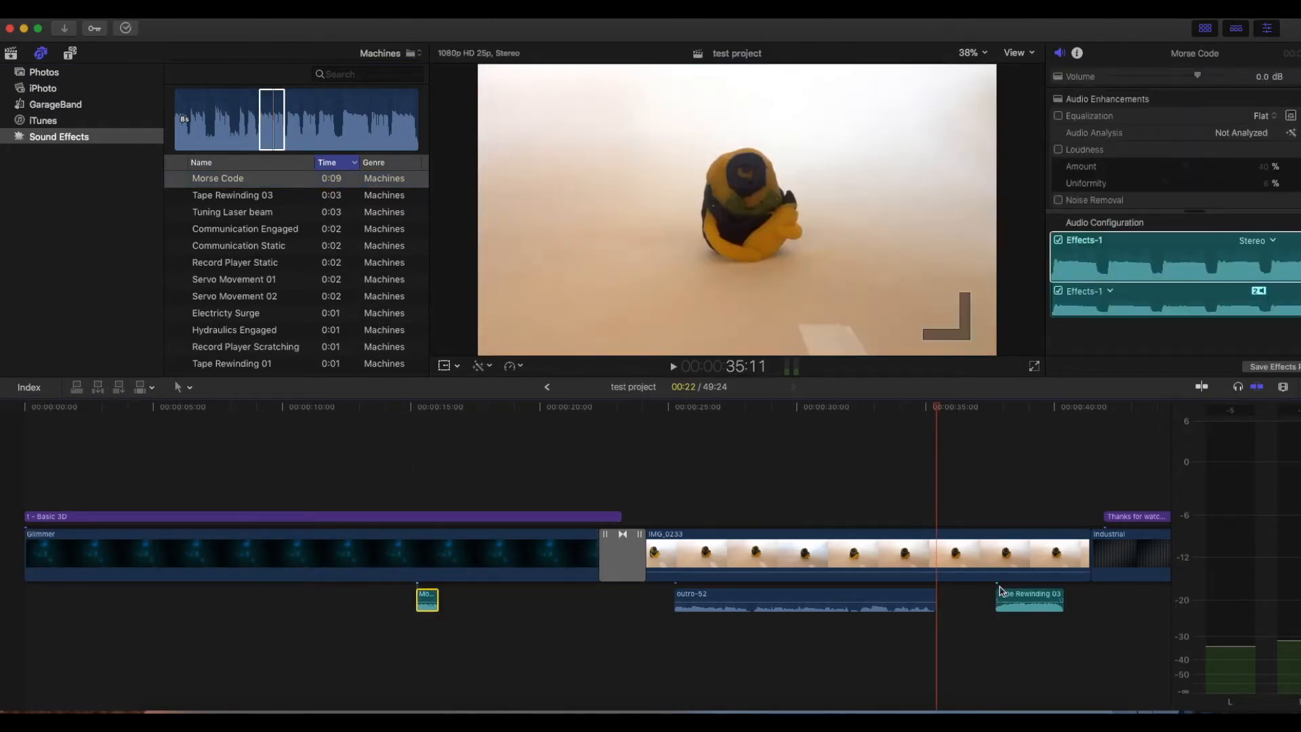
- Shorten Tape Rewinding 03 from its start, shift it slightly earlier, and extend its start back out
{"action": "left_click_drag", "start_coordinate": [1024, 603], "coordinate": [1051, 599]}
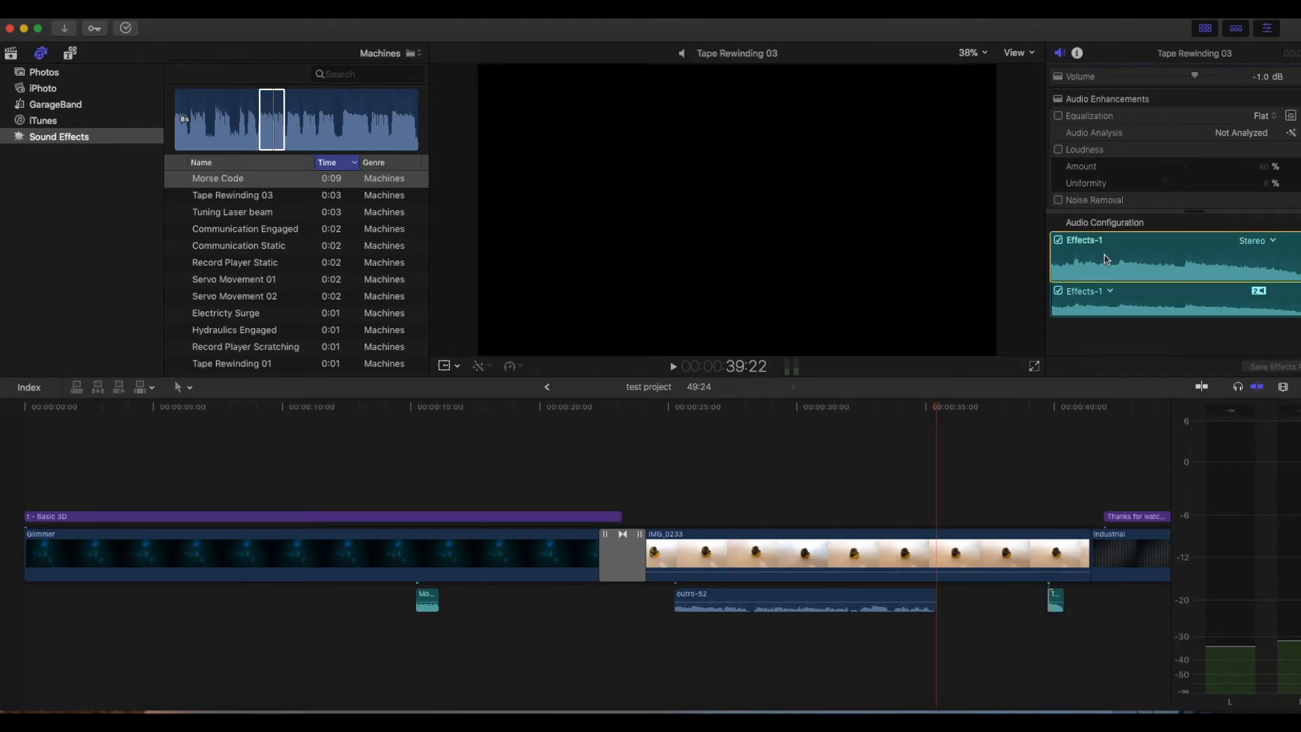
{"action": "left_click", "coordinate": [1055, 599]}
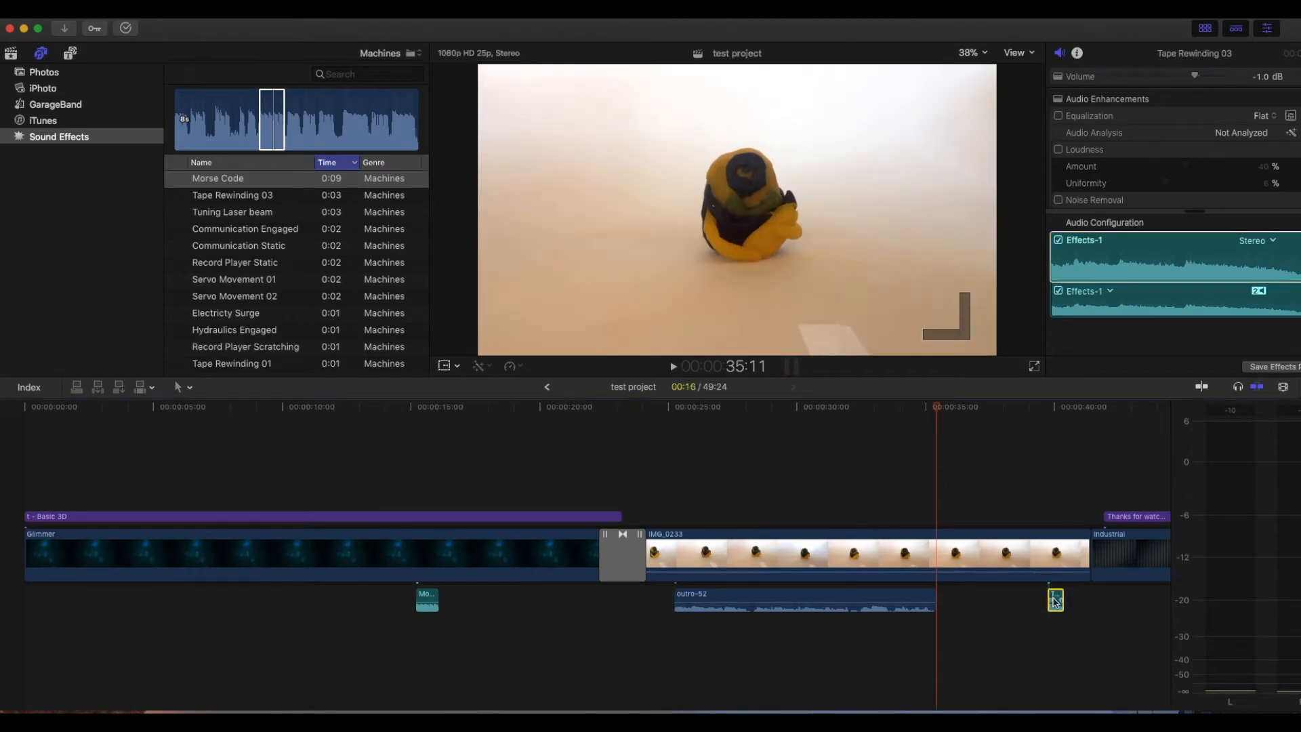
{"action": "mouse_move", "coordinate": [1055, 599]}
{"action": "left_mouse_down"}
{"action": "mouse_move", "coordinate": [1084, 602]}
{"action": "mouse_move", "coordinate": [1042, 599]}
{"action": "left_mouse_up"}
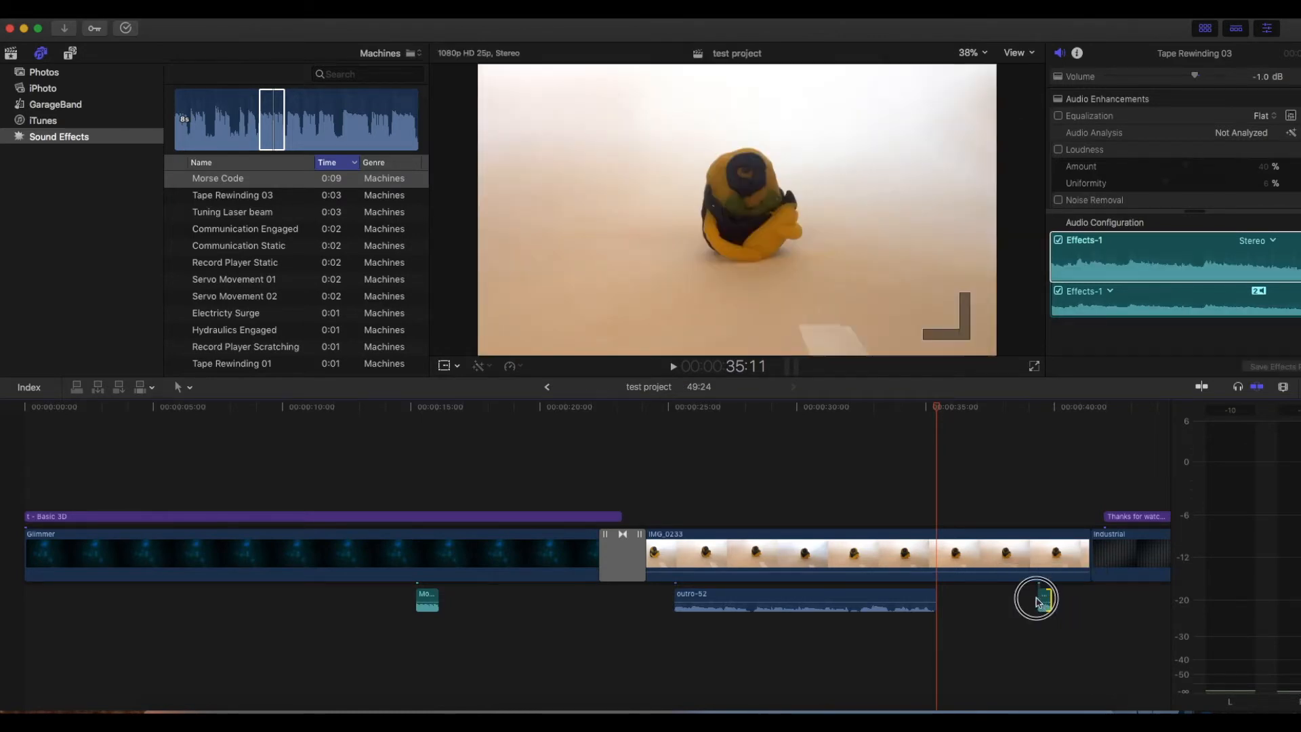
{"action": "left_click", "coordinate": [1037, 601]}
{"action": "mouse_move", "coordinate": [1043, 599]}
{"action": "left_mouse_down"}
{"action": "mouse_move", "coordinate": [988, 600]}
{"action": "mouse_move", "coordinate": [1022, 601]}
{"action": "left_mouse_up"}
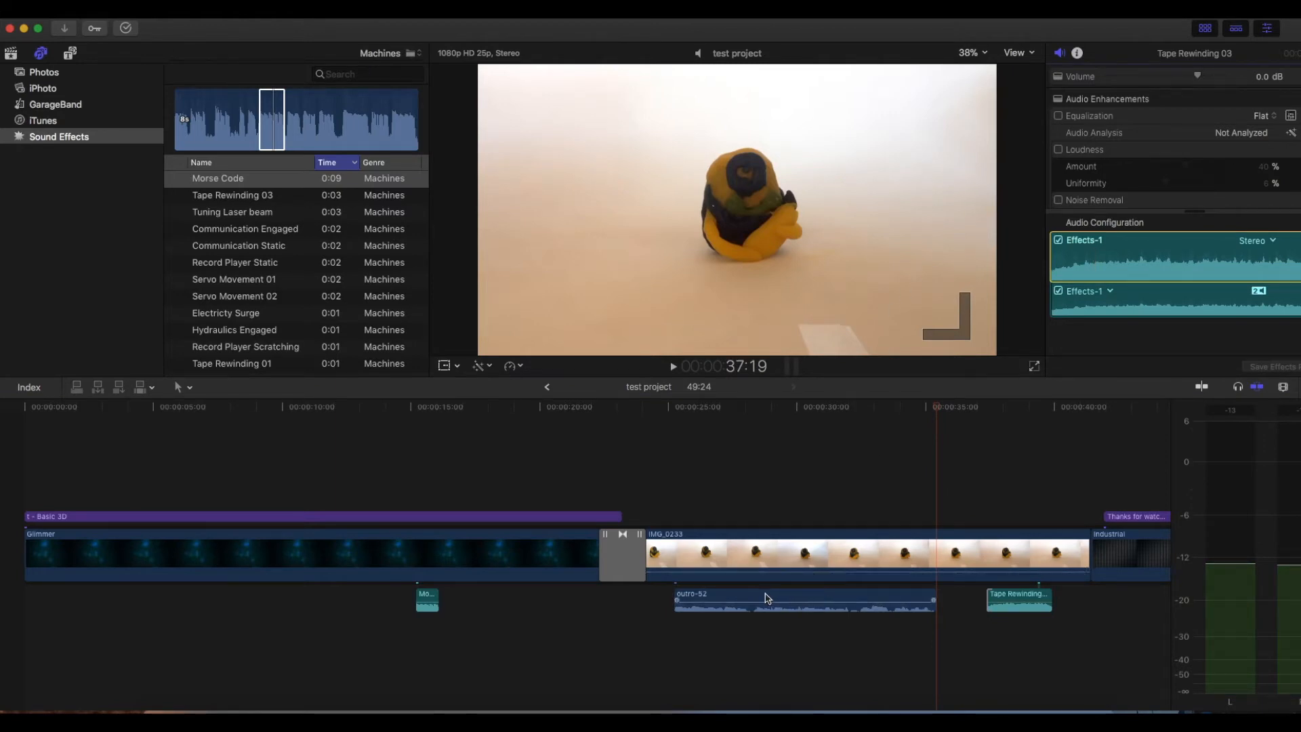
- Play the outro-52 voiceover from its start and turn on Noise Removal for it
{"action": "left_click", "coordinate": [764, 594]}
{"action": "left_click_drag", "start_coordinate": [939, 408], "coordinate": [674, 412]}
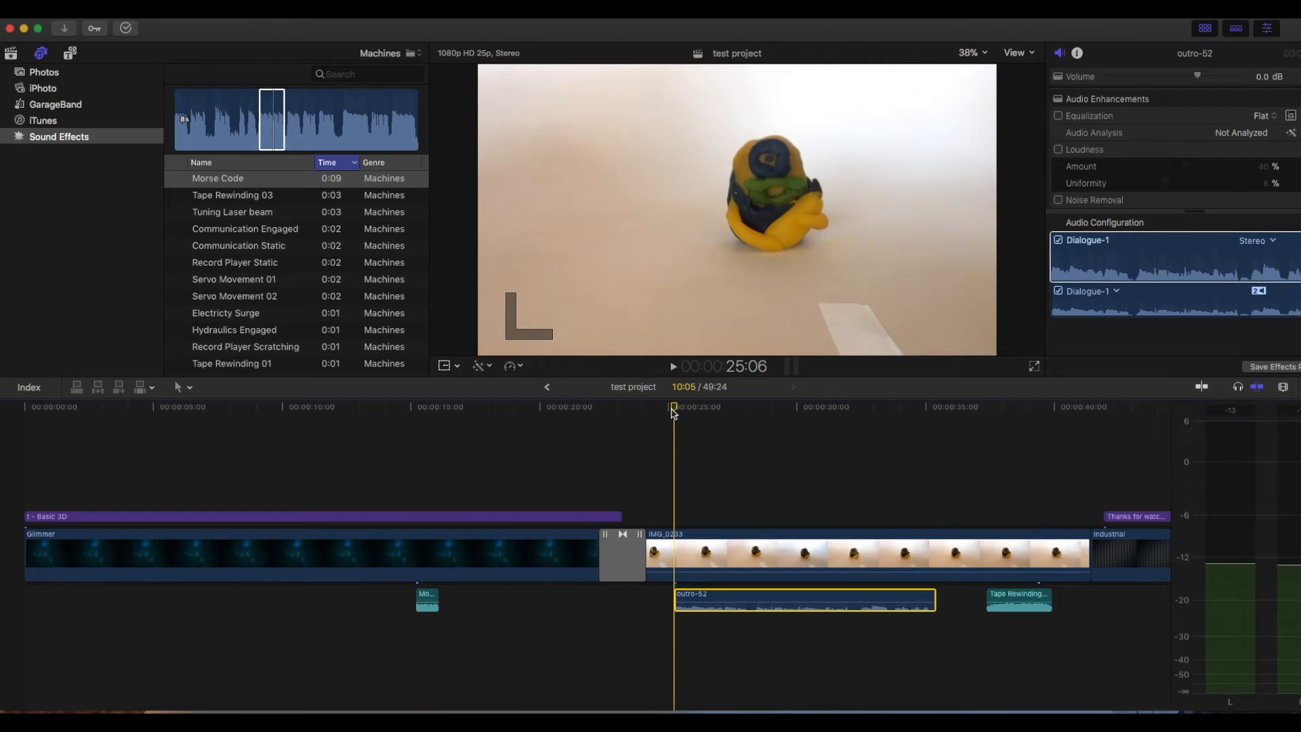
{"action": "key", "text": "space"}
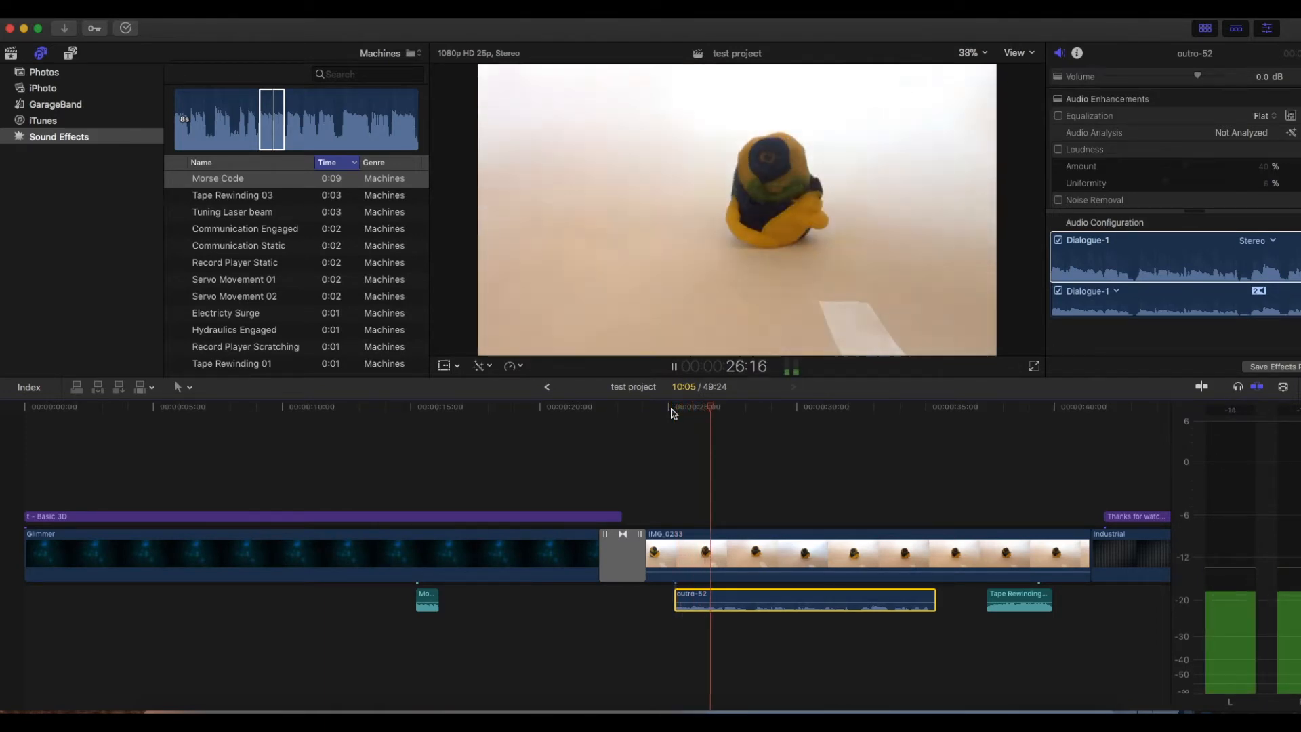
{"action": "key", "text": "space"}
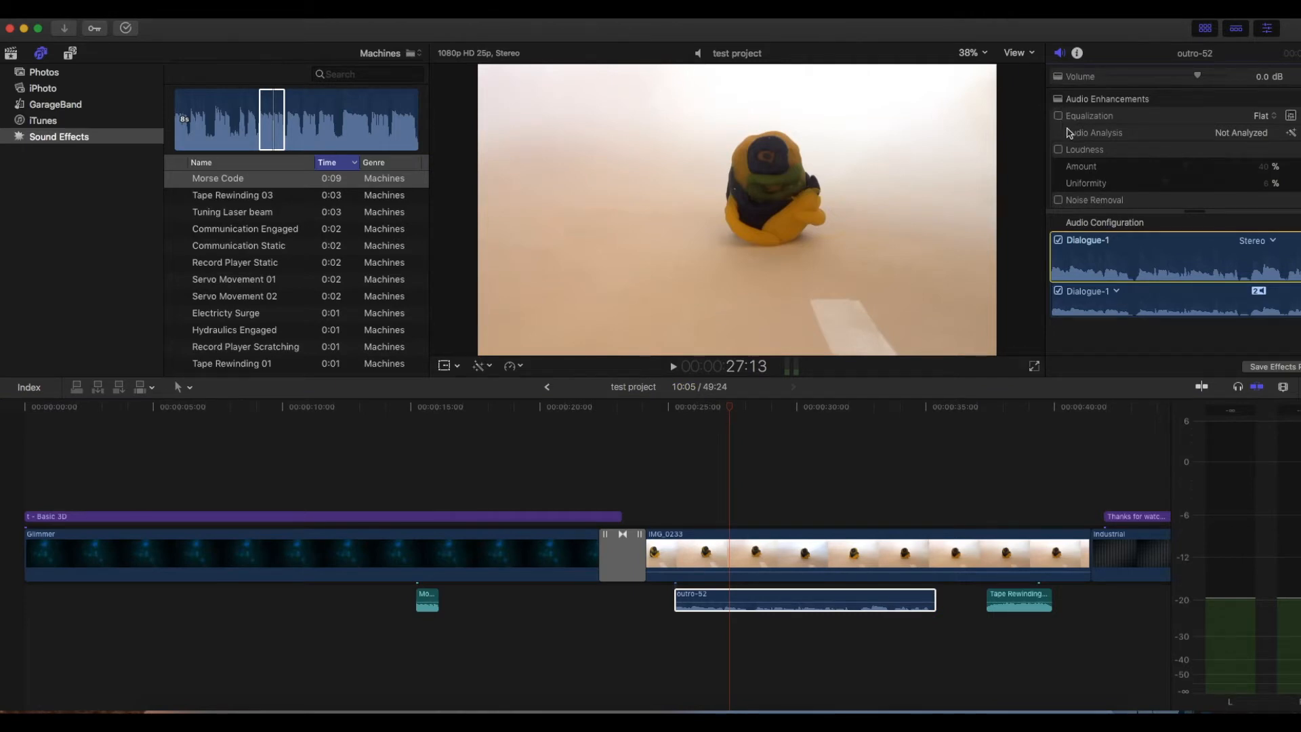
{"action": "left_click", "coordinate": [1060, 200]}
- Show the GarageBand songs, then search the iTunes music for "youtube"
{"action": "left_click", "coordinate": [53, 107]}
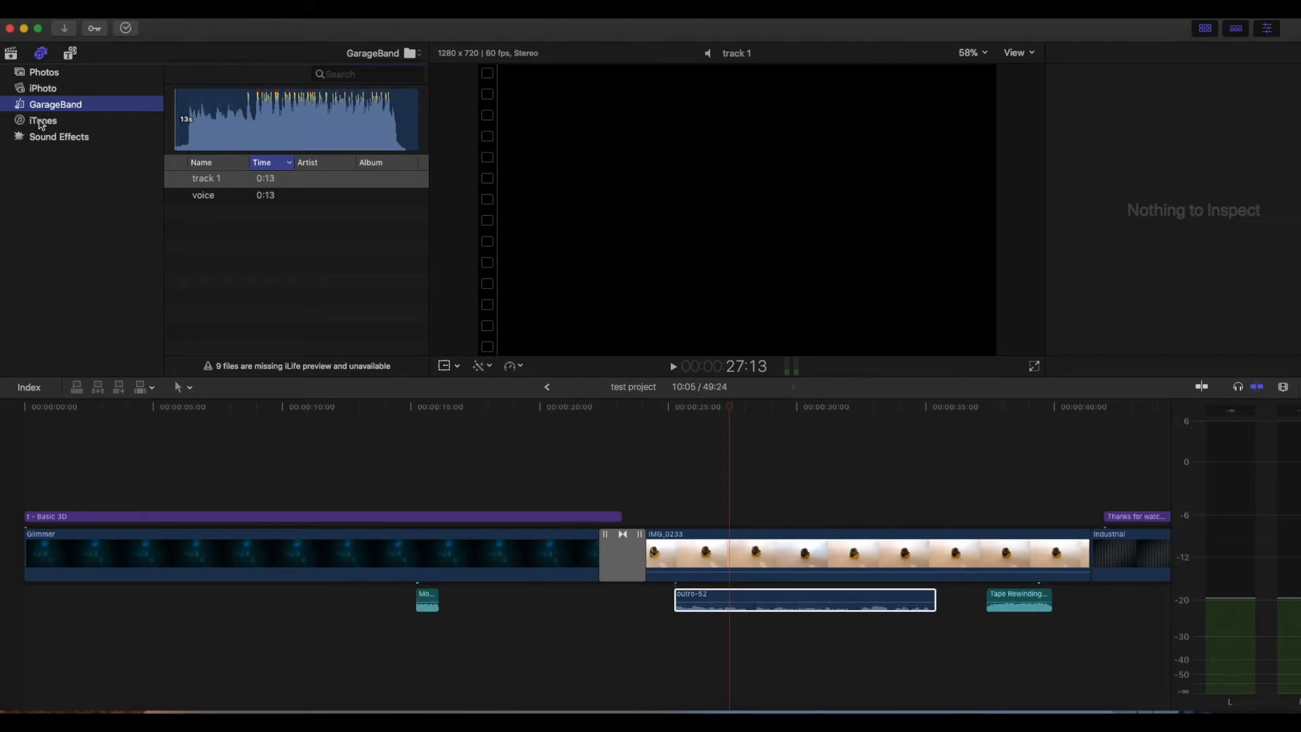
{"action": "left_click", "coordinate": [42, 122]}
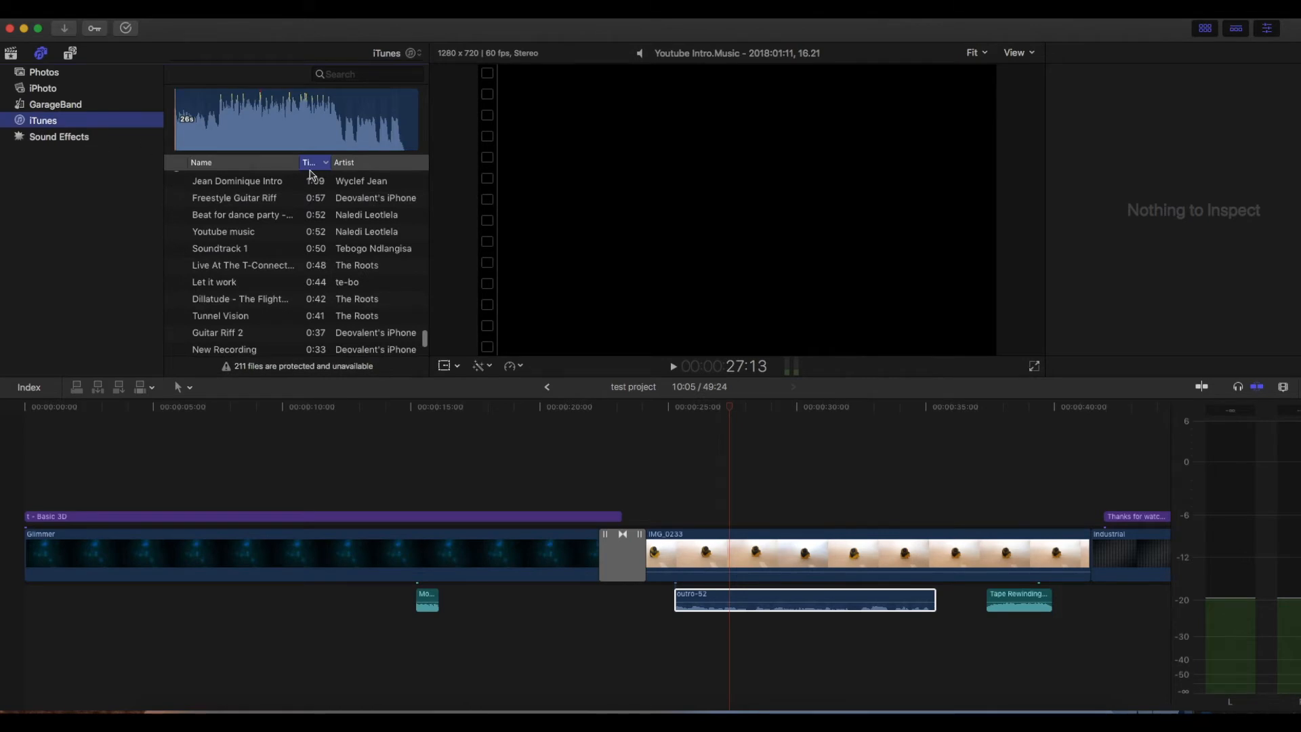
{"action": "left_click", "coordinate": [332, 74]}
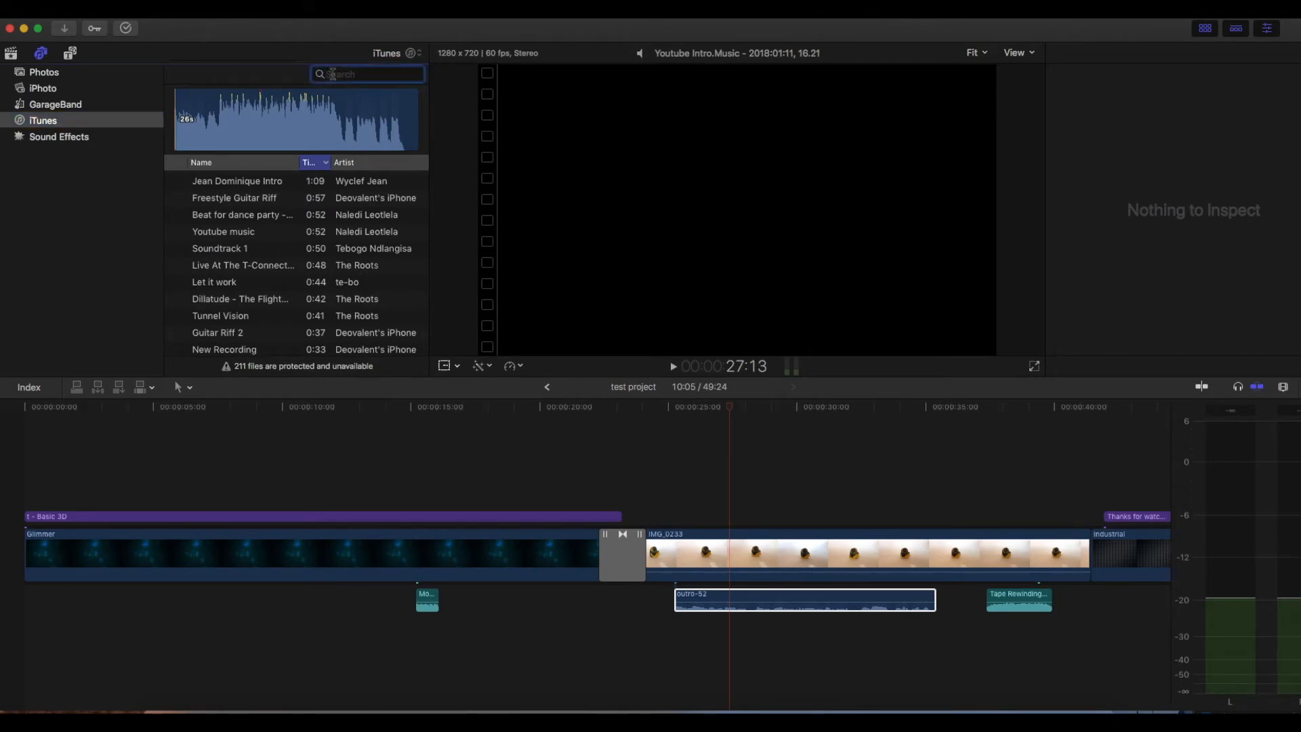
{"action": "type", "text": "youtube"}
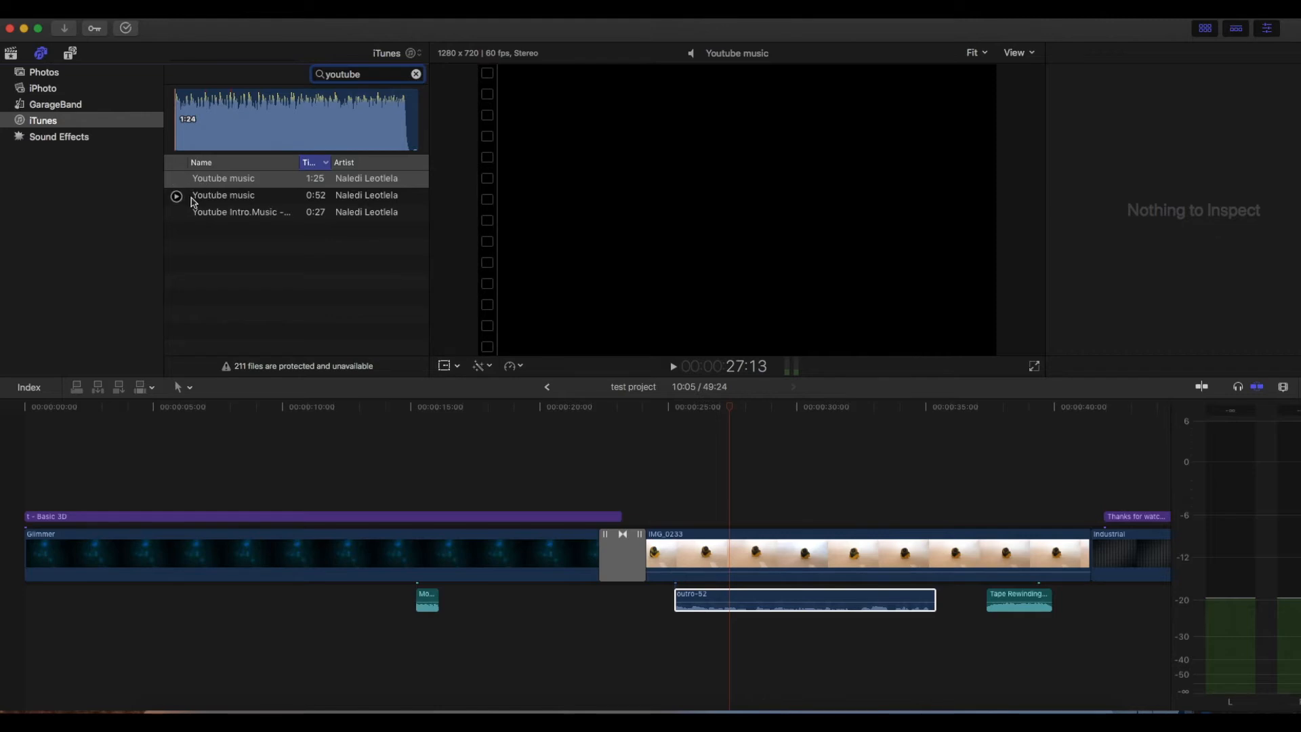
- Preview the 0:52 Youtube music track and place it under the start of the Industrial clip
{"action": "left_click", "coordinate": [178, 198]}
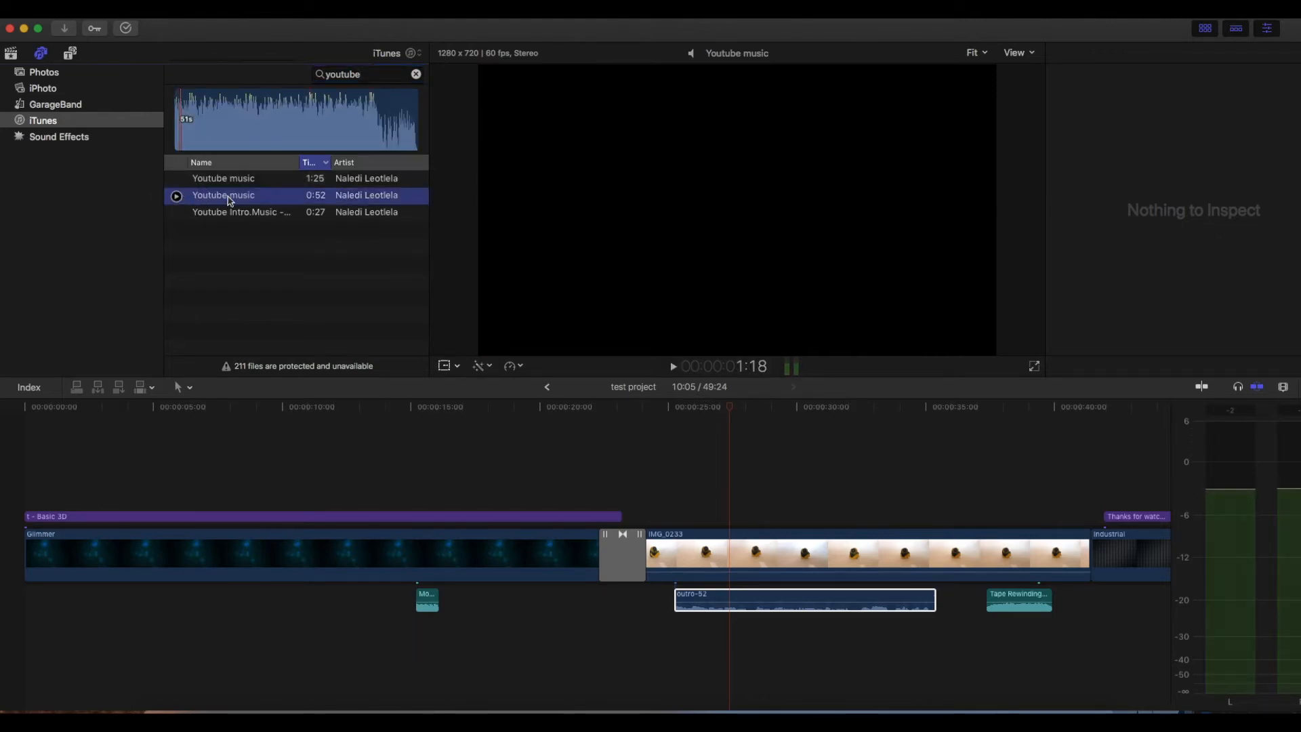
{"action": "scroll", "coordinate": [572, 502], "scroll_direction": "right", "scroll_amount": 10}
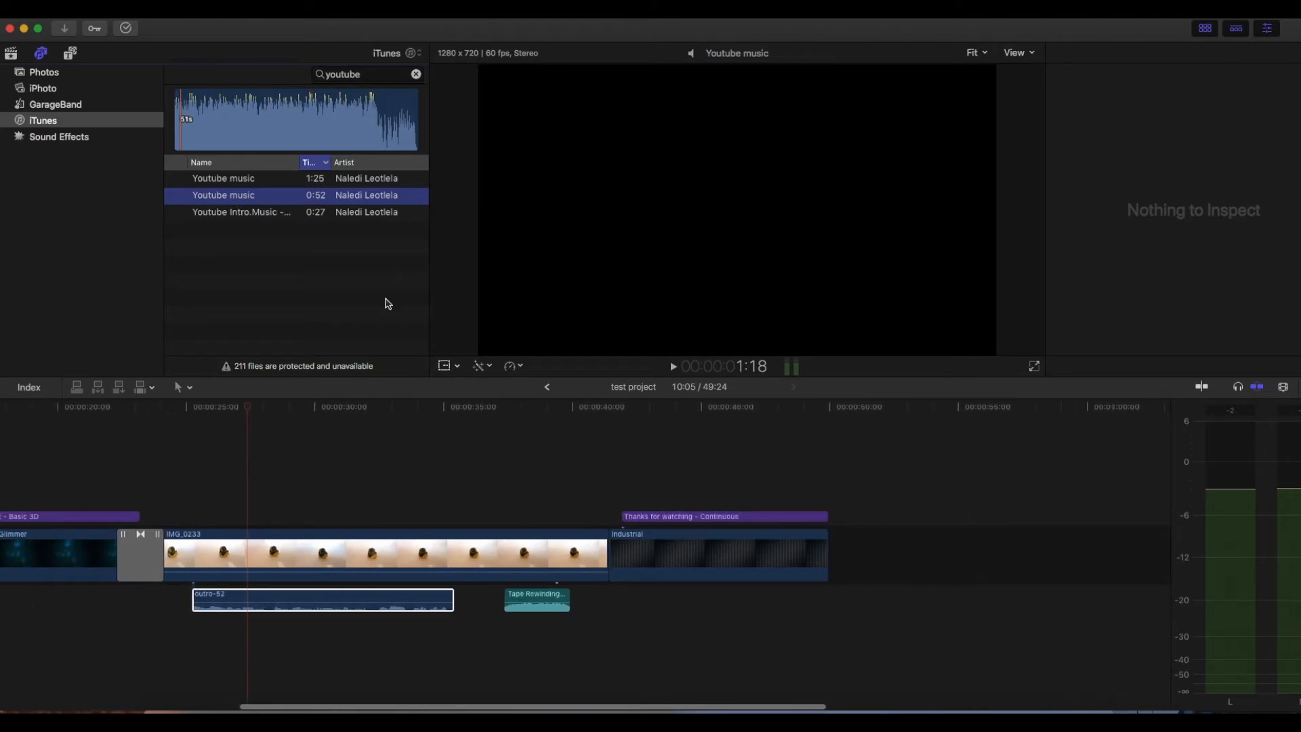
{"action": "left_click_drag", "start_coordinate": [254, 198], "coordinate": [617, 600]}
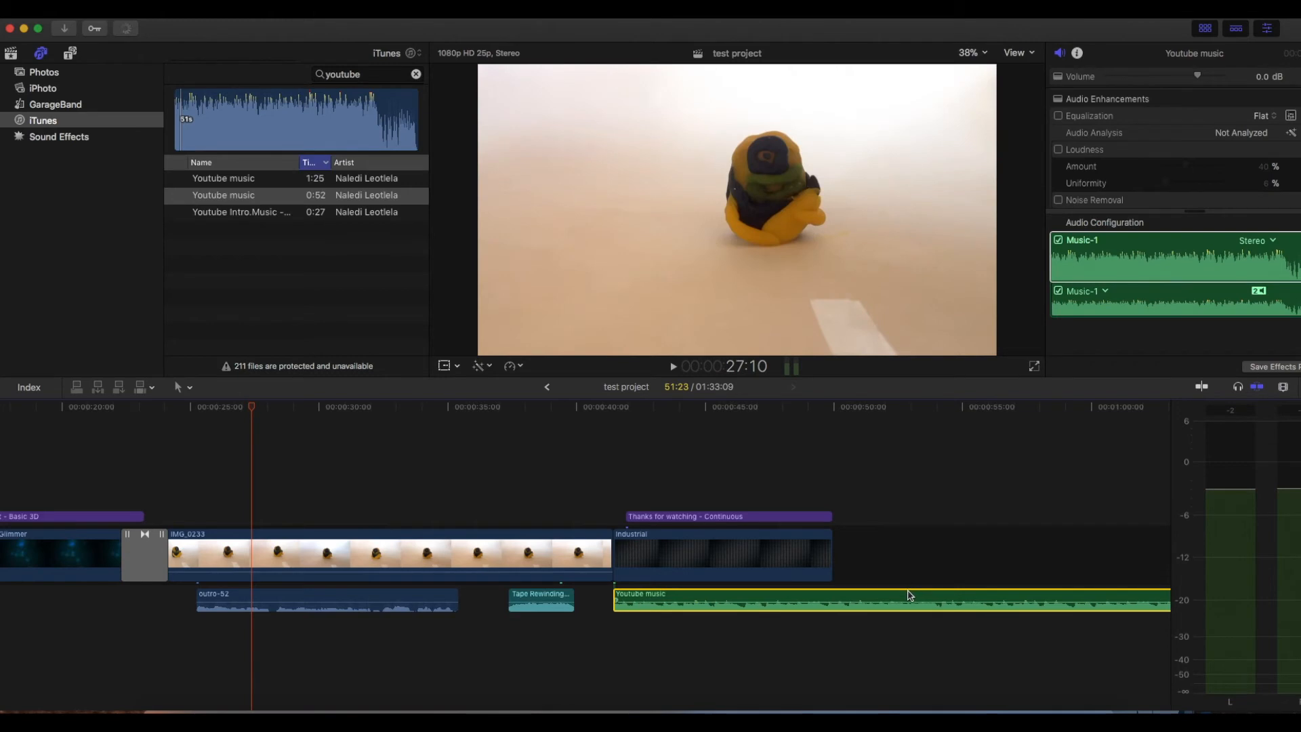
- Cut Youtube music at the end of the Industrial clip and delete the excess music and the empty gap beyond it
{"action": "scroll", "coordinate": [911, 596], "scroll_direction": "right", "scroll_amount": 20}
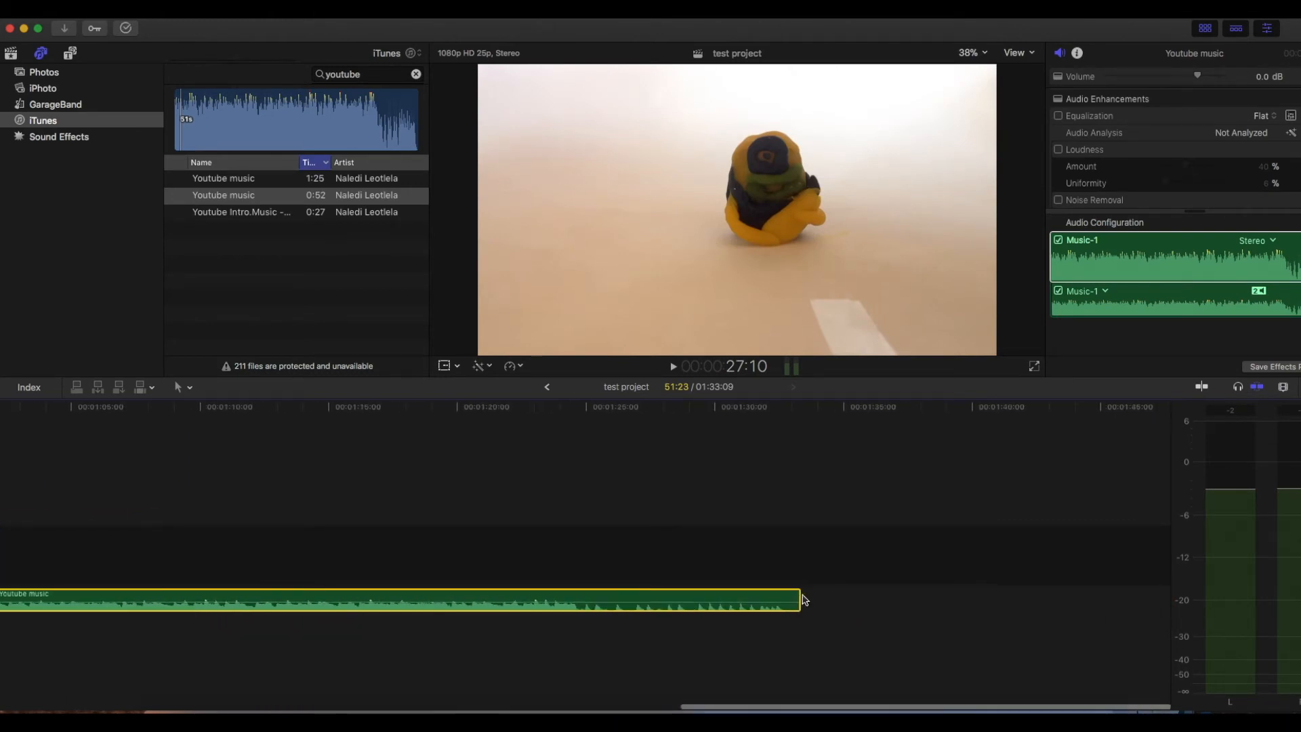
{"action": "scroll", "coordinate": [610, 614], "scroll_direction": "left", "scroll_amount": 13}
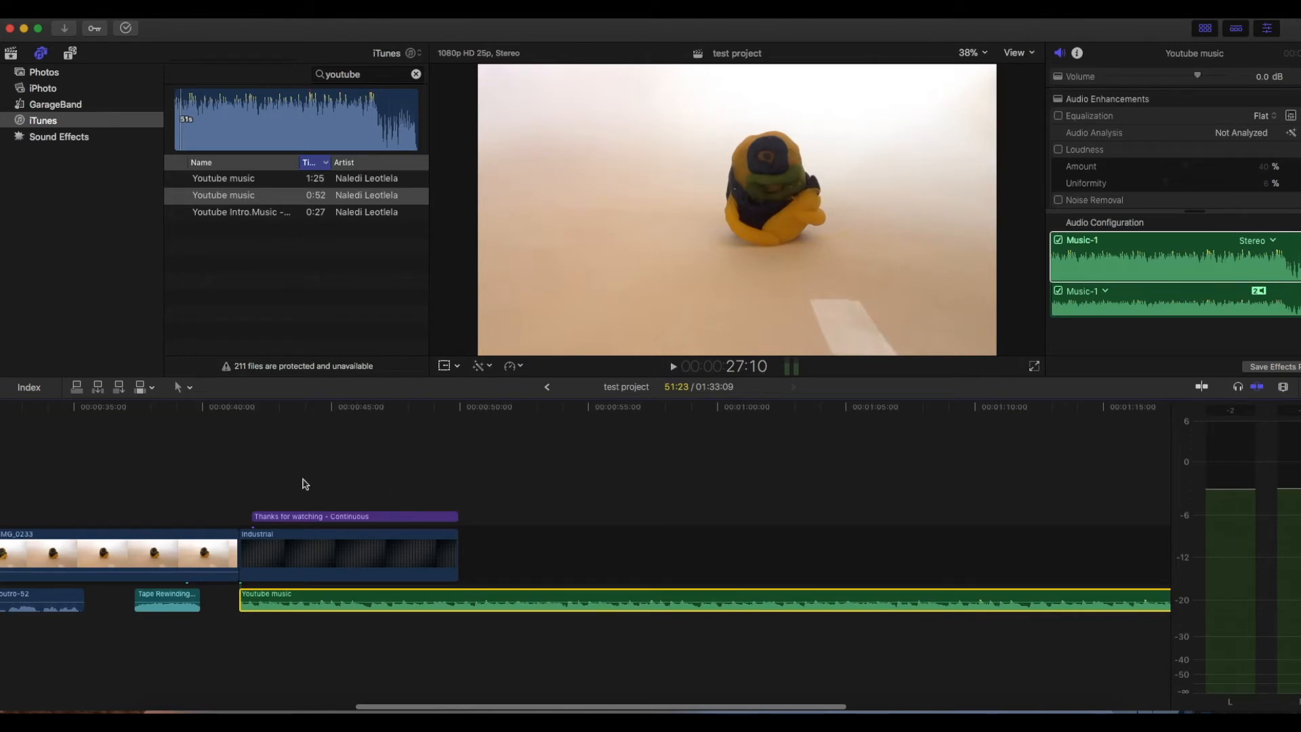
{"action": "key", "text": "b"}
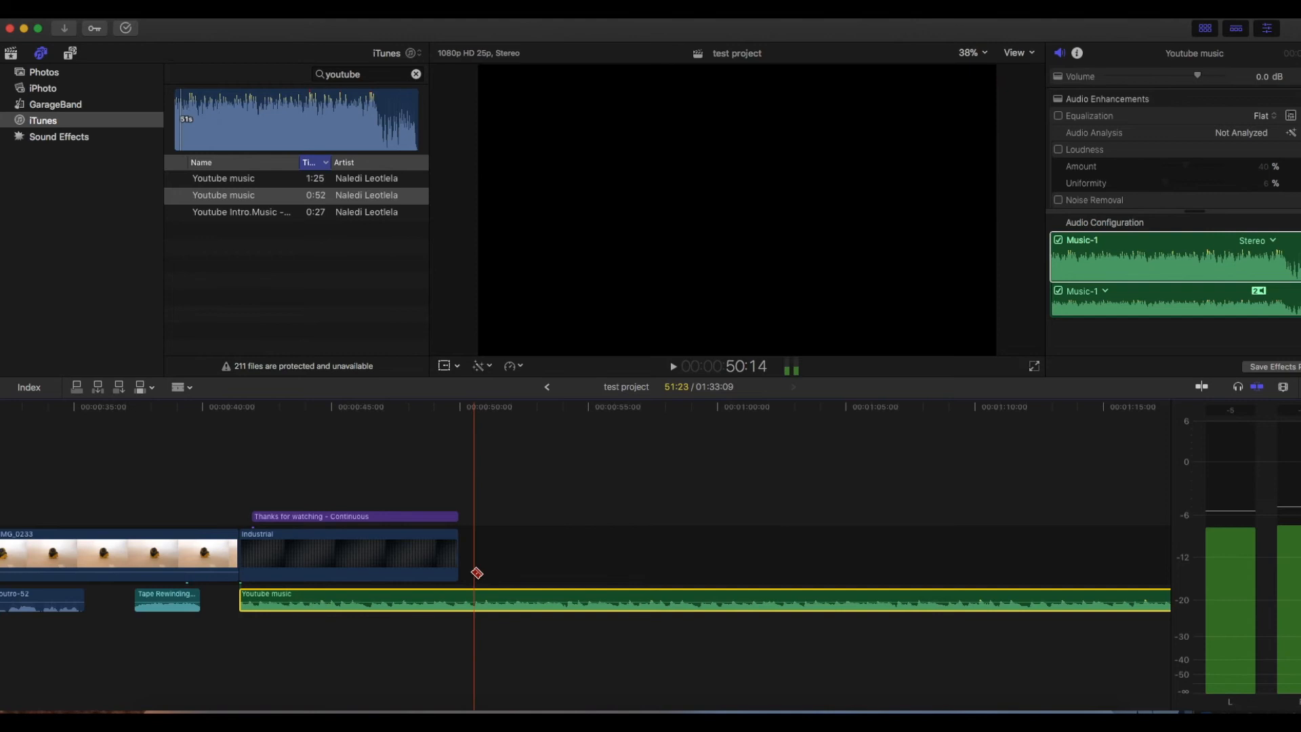
{"action": "left_click", "coordinate": [465, 598]}
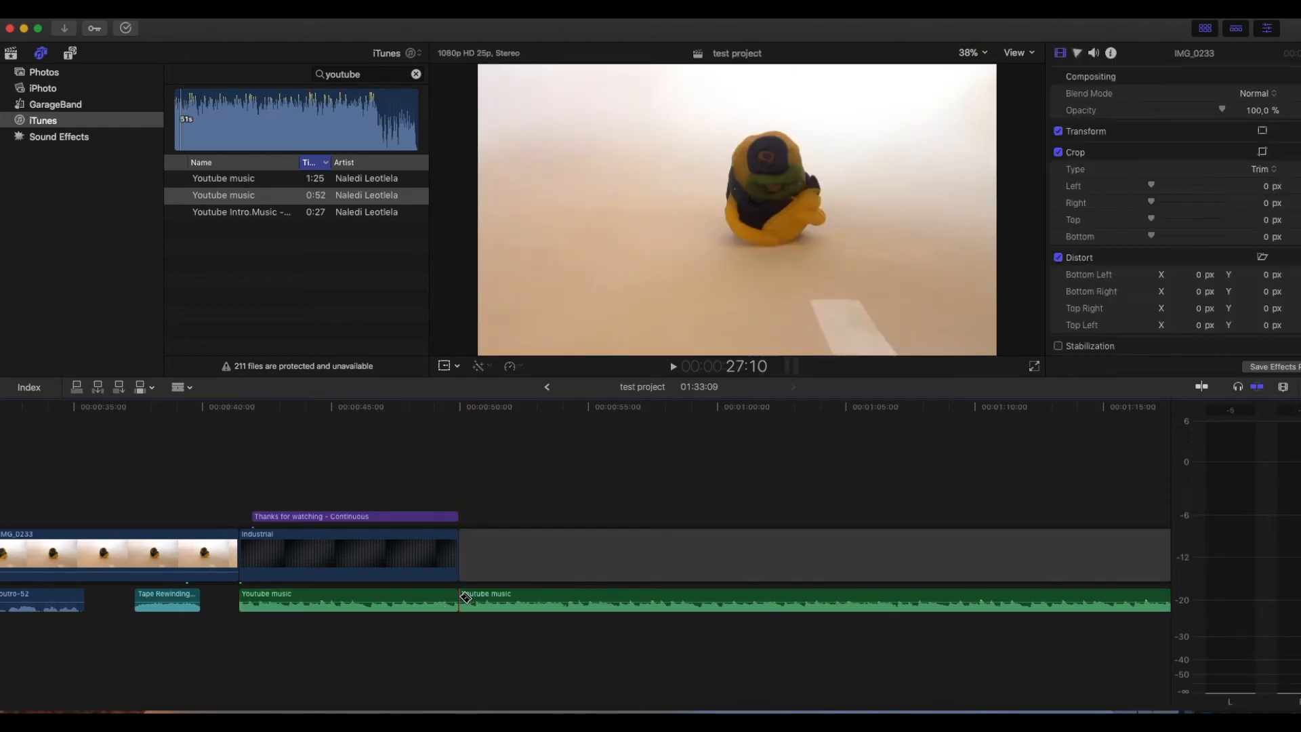
{"action": "key", "text": "a"}
{"action": "scroll", "coordinate": [474, 597], "scroll_direction": "right", "scroll_amount": 1}
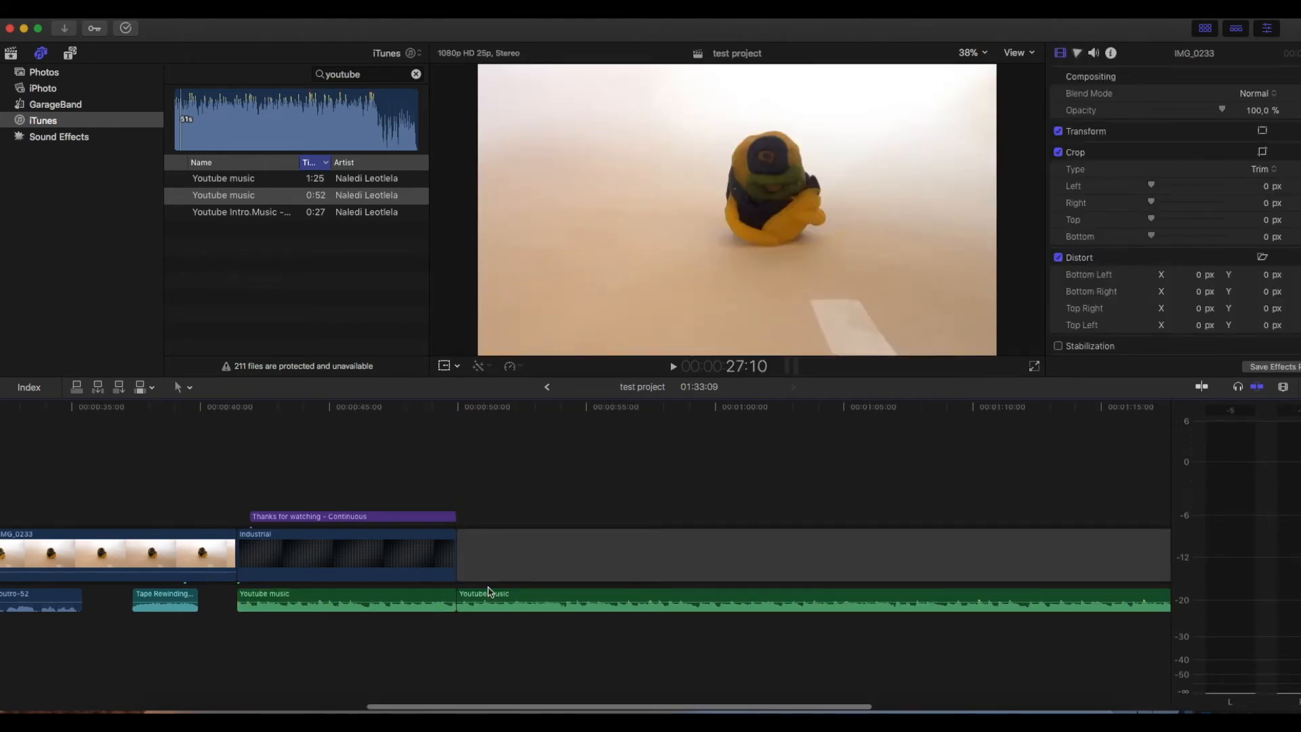
{"action": "left_click", "coordinate": [490, 597]}
{"action": "key", "text": "Delete"}
{"action": "left_click", "coordinate": [481, 560]}
{"action": "key", "text": "Delete"}
{"action": "scroll", "coordinate": [145, 497], "scroll_direction": "left", "scroll_amount": 10}
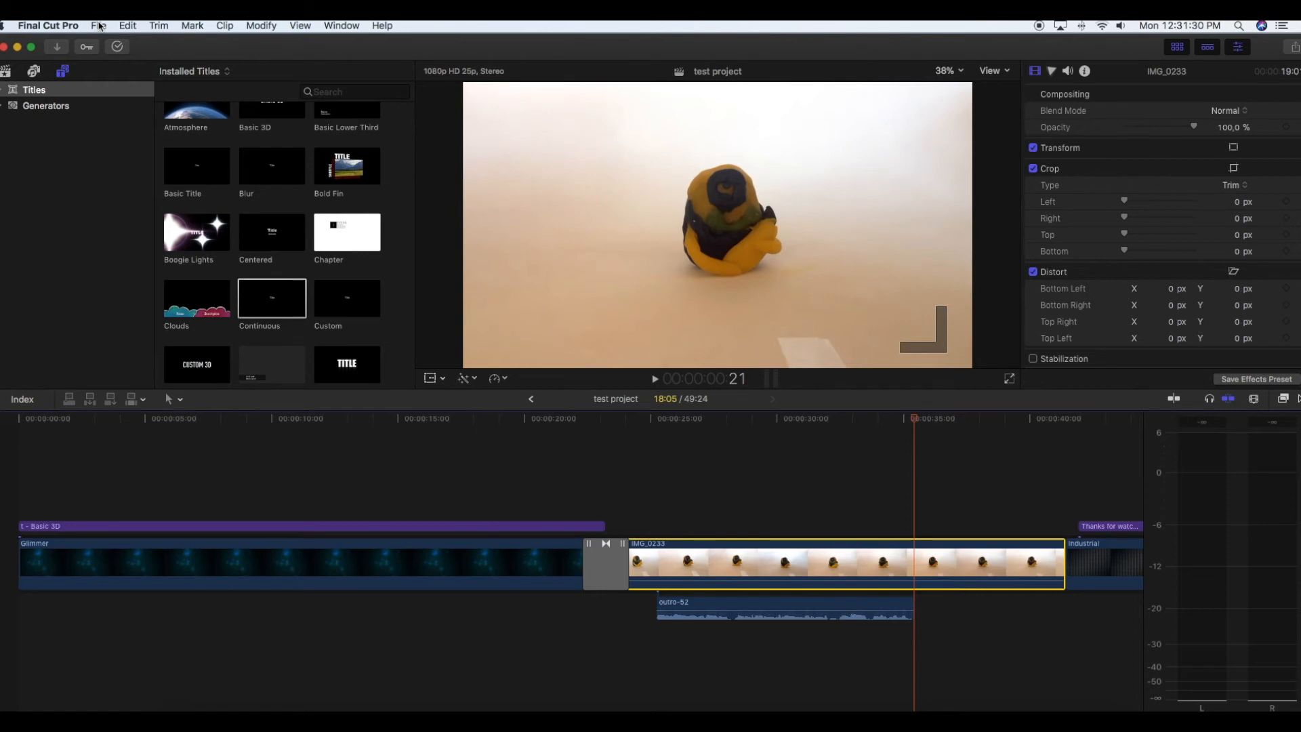
- Look through the share destinations that can be added and close the Destinations settings
{"action": "left_click", "coordinate": [97, 25]}
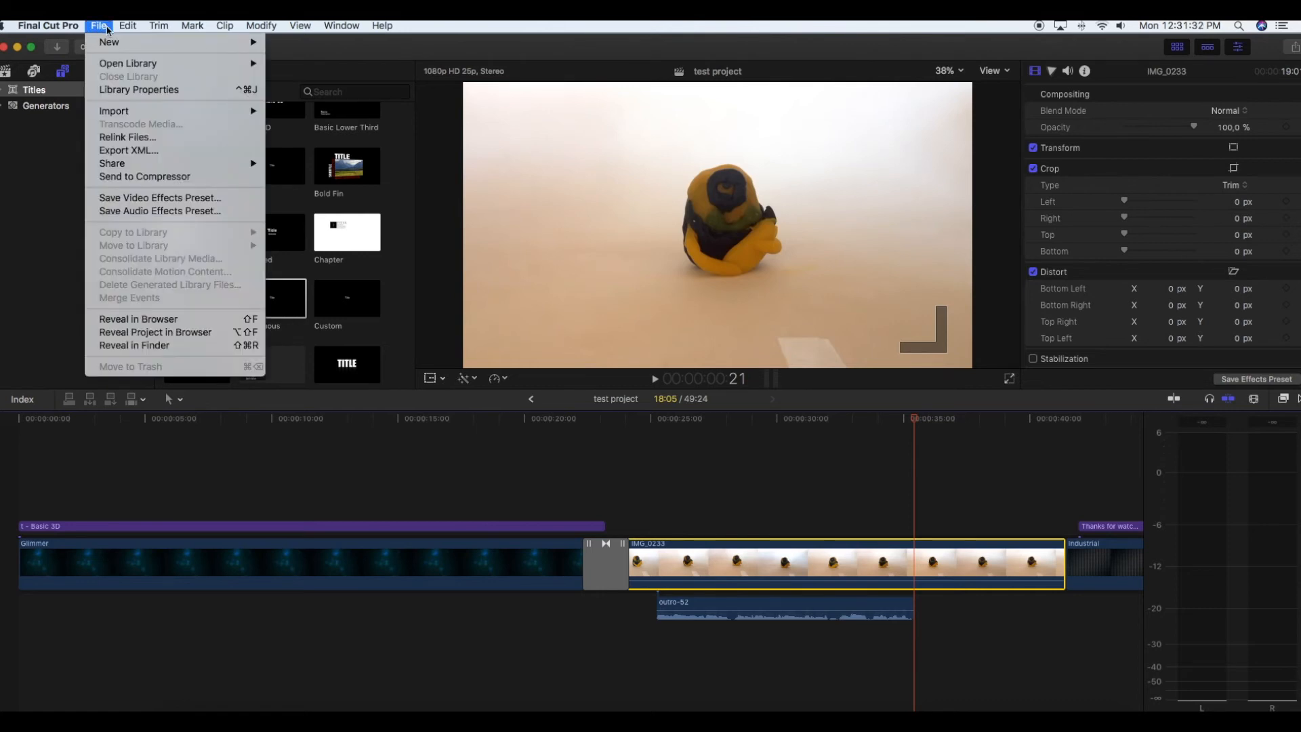
{"action": "mouse_move", "coordinate": [116, 165]}
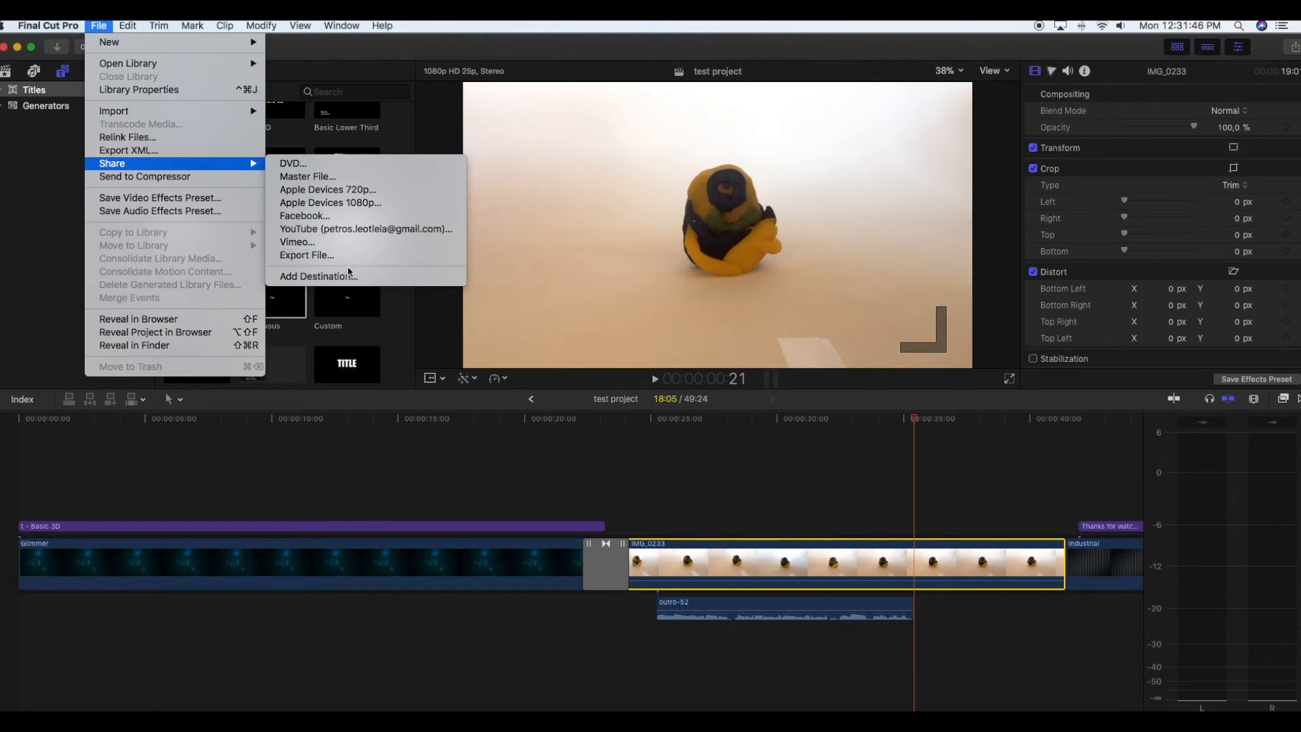
{"action": "left_click", "coordinate": [351, 279]}
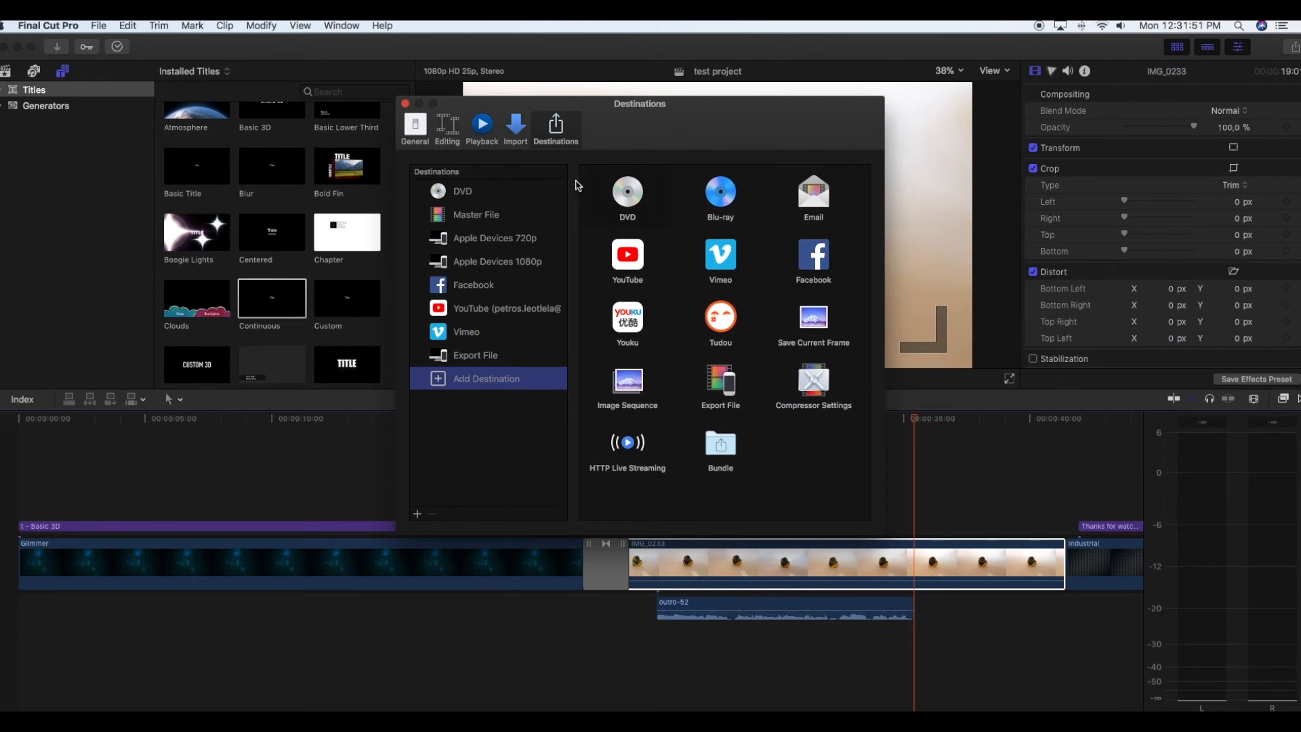
{"action": "left_click", "coordinate": [405, 104]}
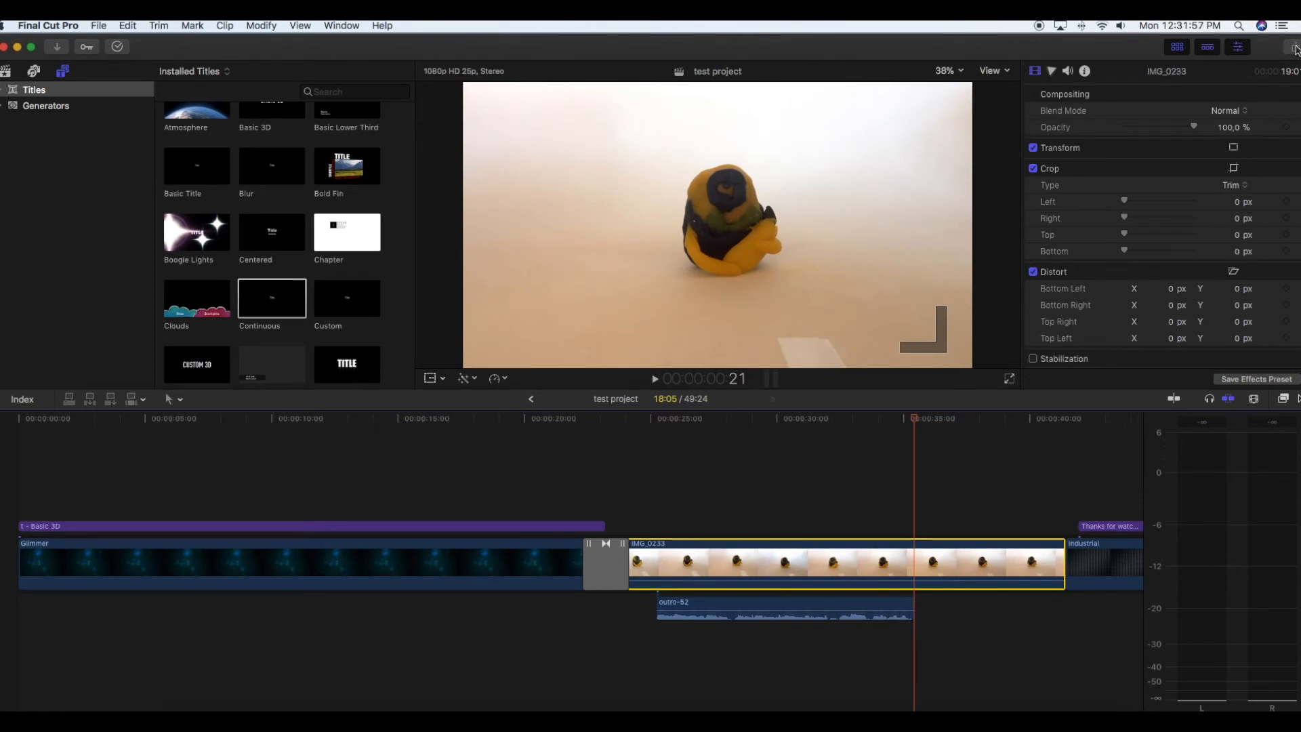
- Share the project to YouTube with the description "This video is a test to show my subscribers how to edit their videos like a boss"
{"action": "left_click", "coordinate": [1295, 48]}
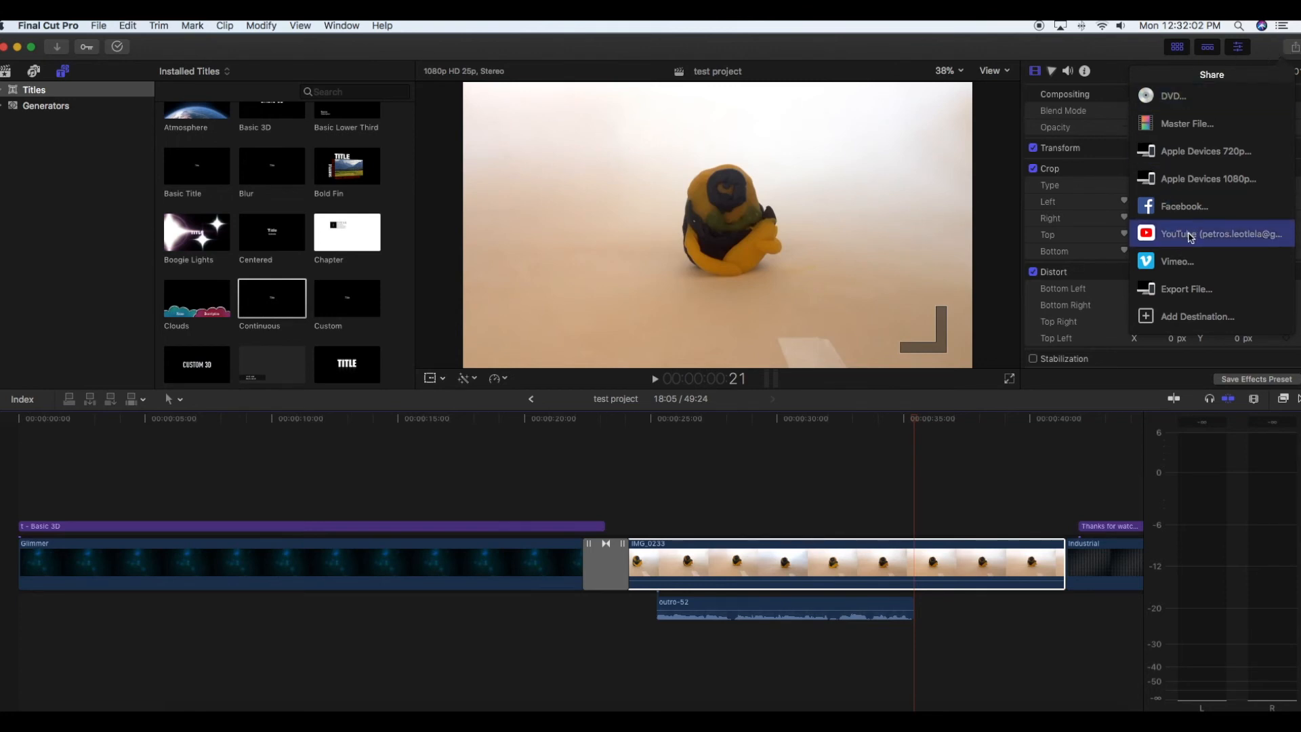
{"action": "left_click", "coordinate": [1194, 236]}
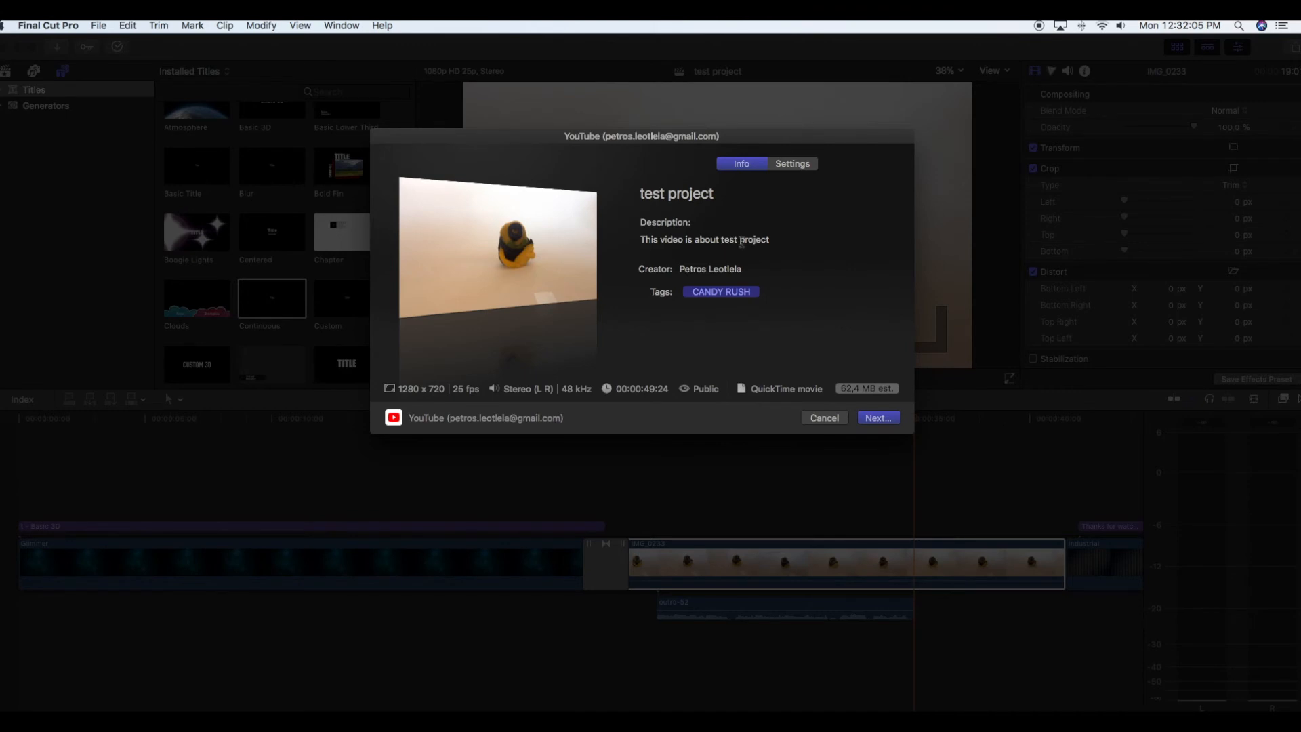
{"action": "left_click_drag", "start_coordinate": [772, 241], "coordinate": [692, 237]}
{"action": "key", "text": "BackSpace"}
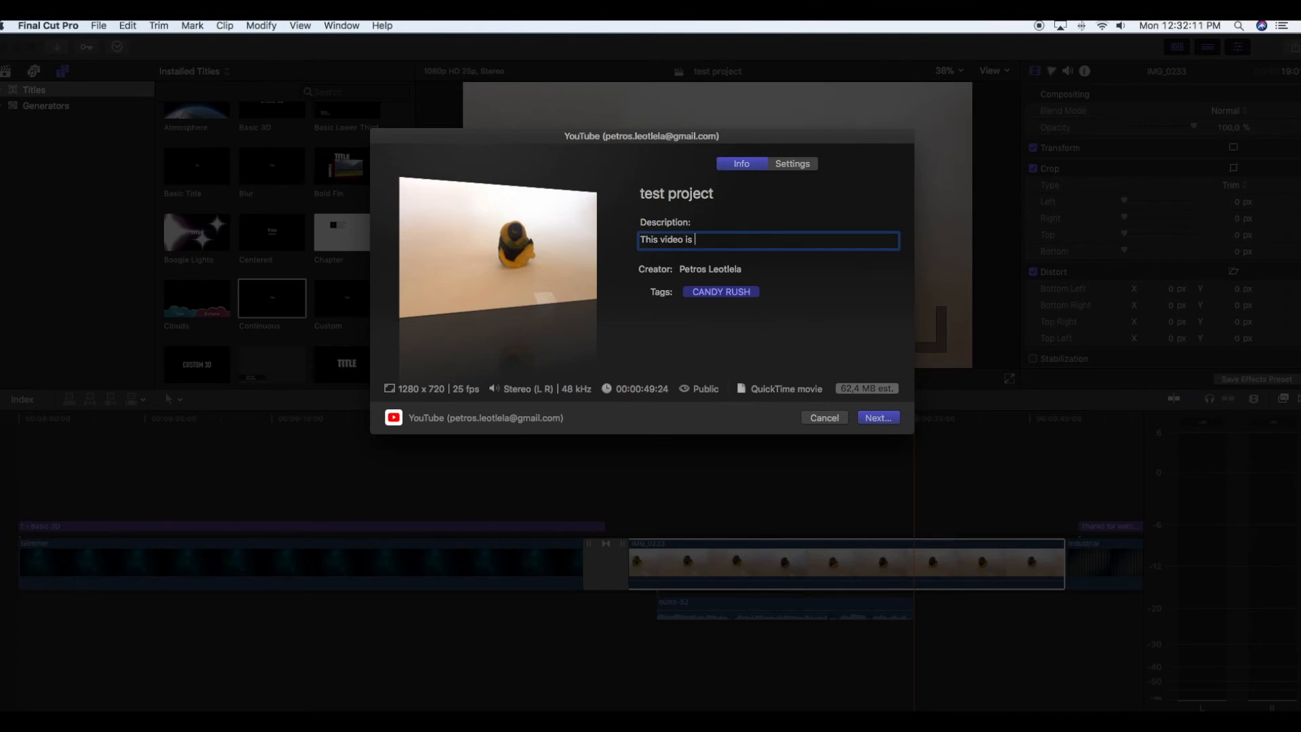
{"action": "type", "text": "a tes"}
{"action": "type", "text": "t to show my subscribers how to edit their"}
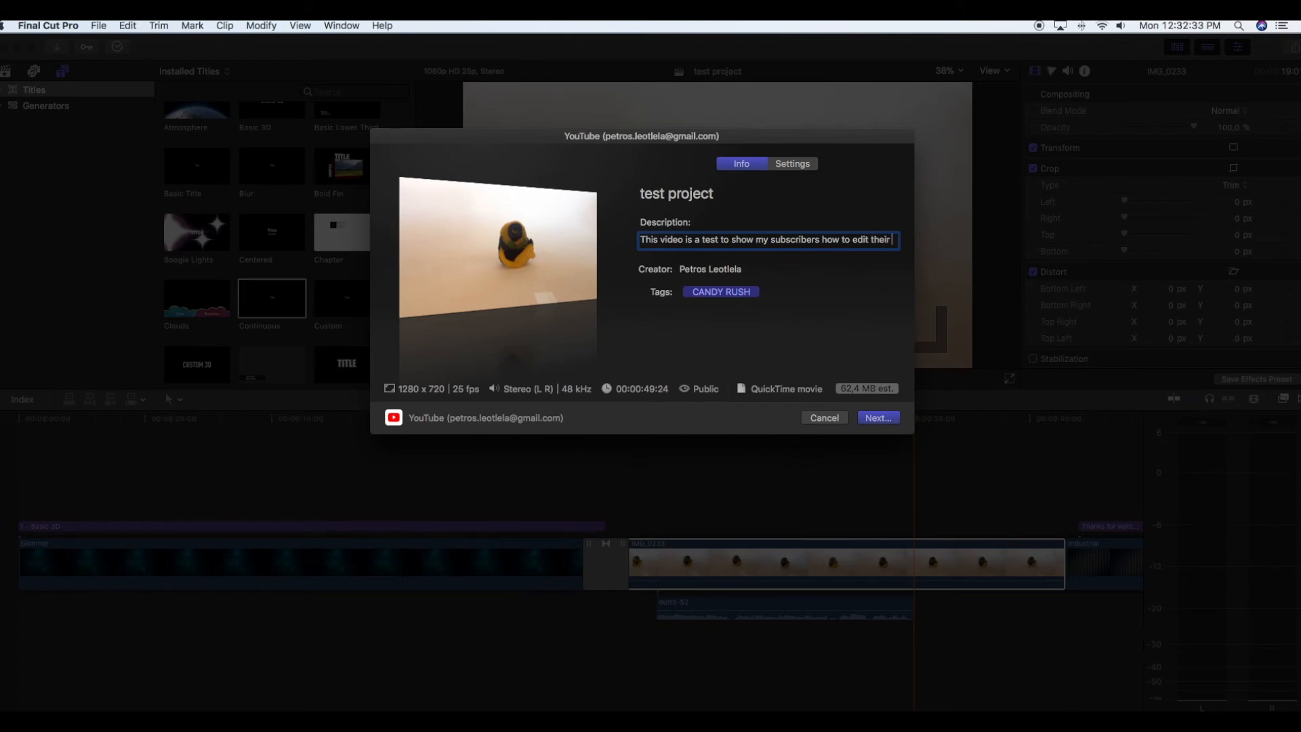
{"action": "type", "text": "video"}
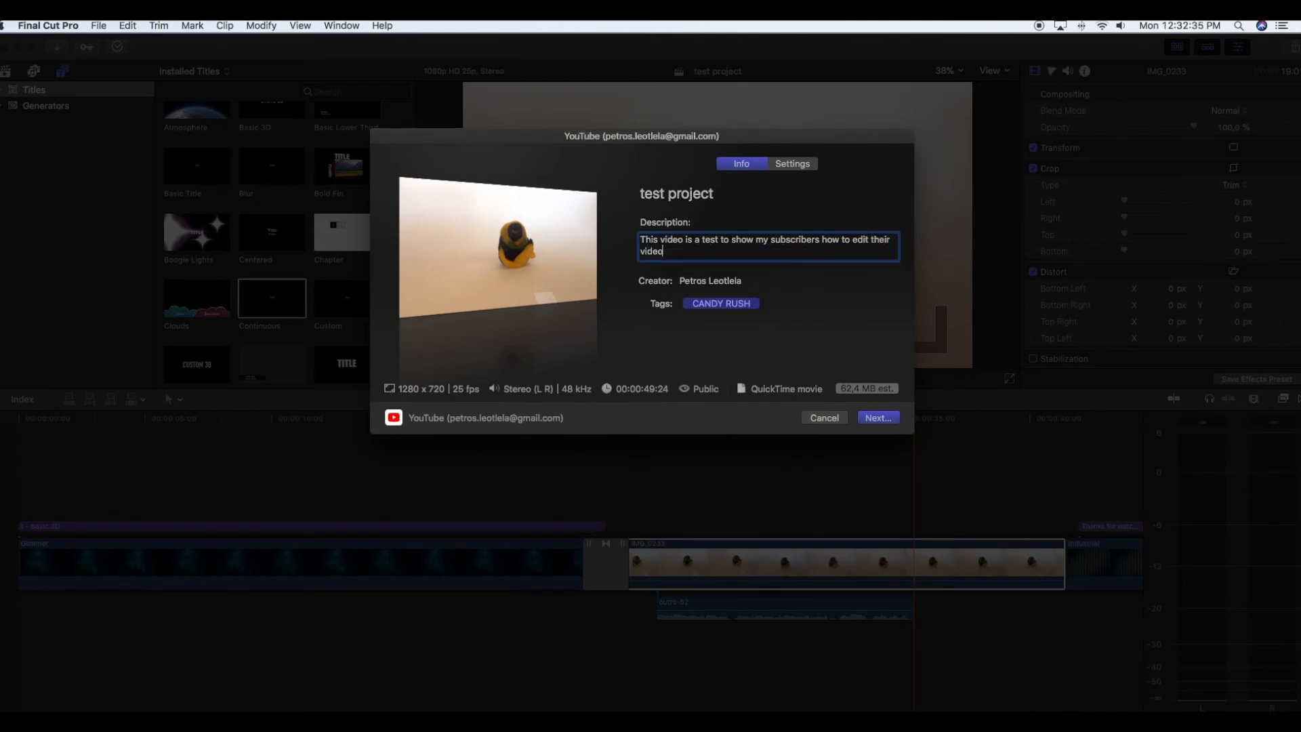
{"action": "type", "text": "s like a boss"}
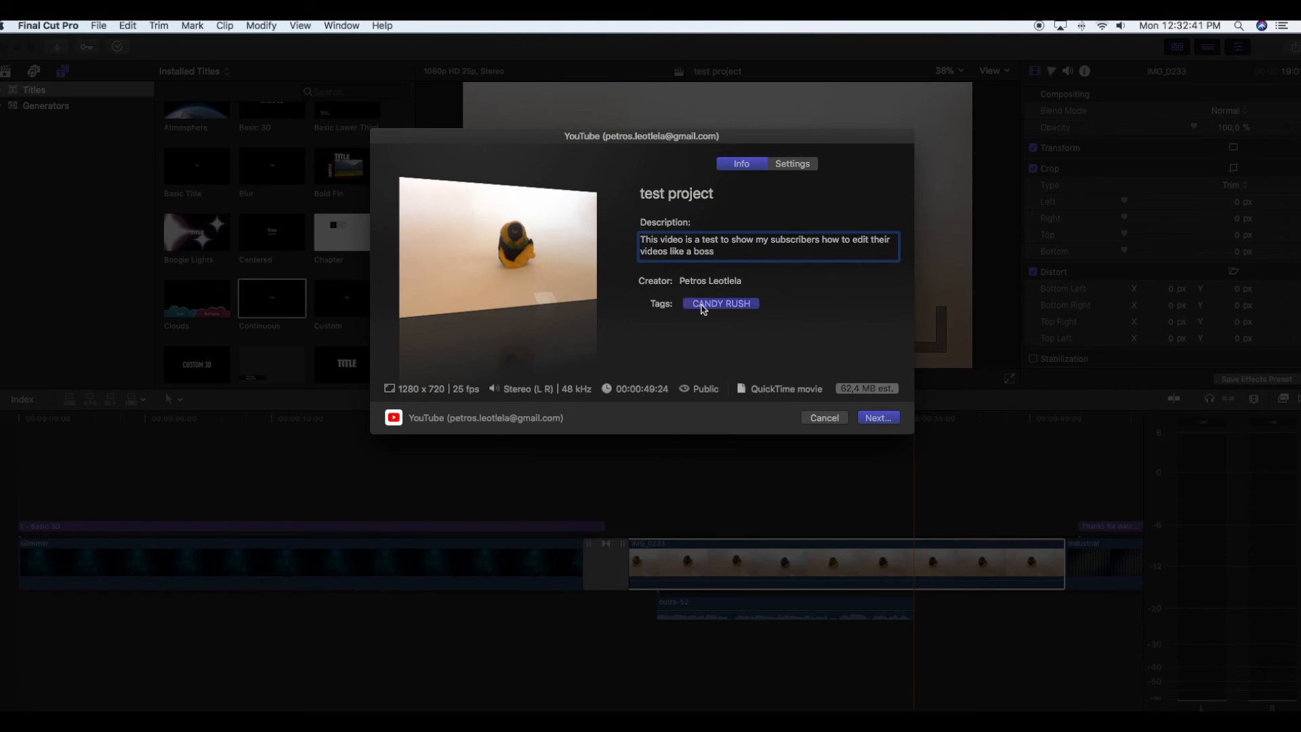
- Replace the CANDY RUSH tag of the YouTube upload with the tags "test" and "editing"
{"action": "left_click", "coordinate": [744, 305]}
{"action": "key", "text": "BackSpace"}
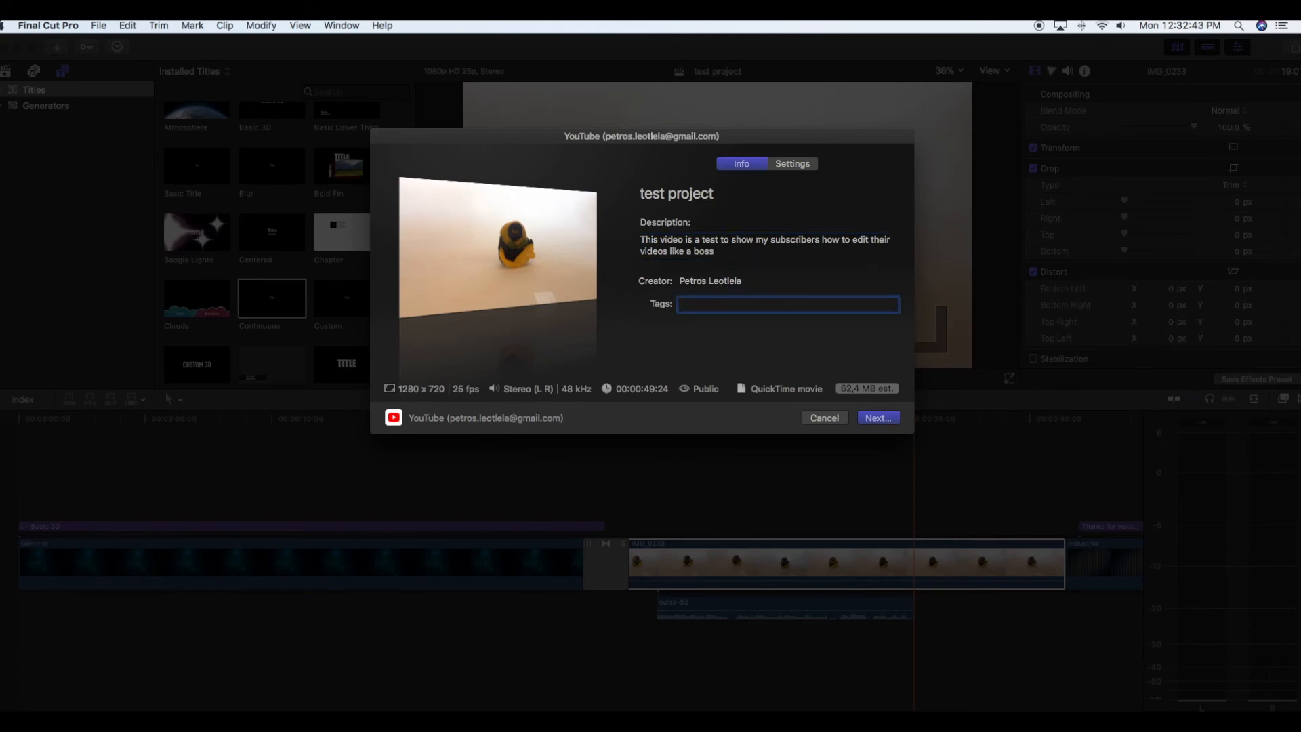
{"action": "type", "text": "te"}
{"action": "type", "text": "st,"}
{"action": "type", "text": "ed"}
{"action": "type", "text": "iting"}
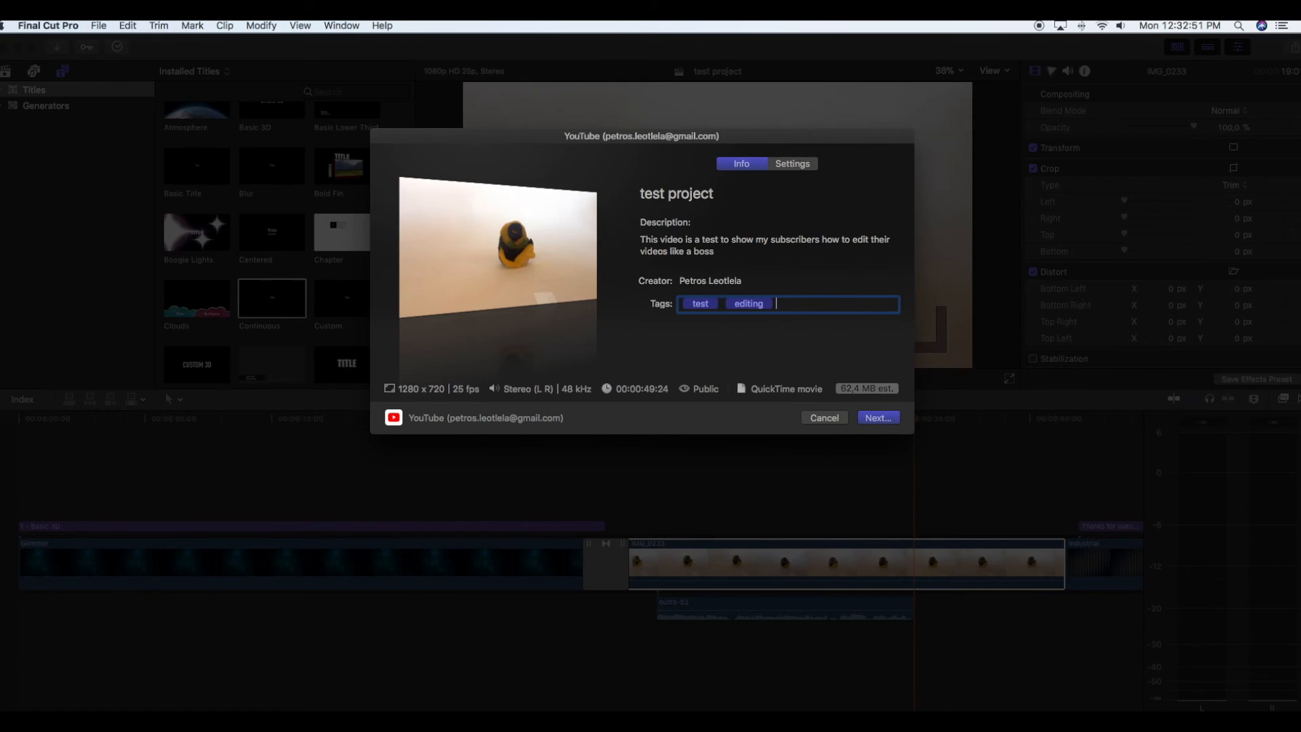
{"action": "type", "text": ",project,minion,"}
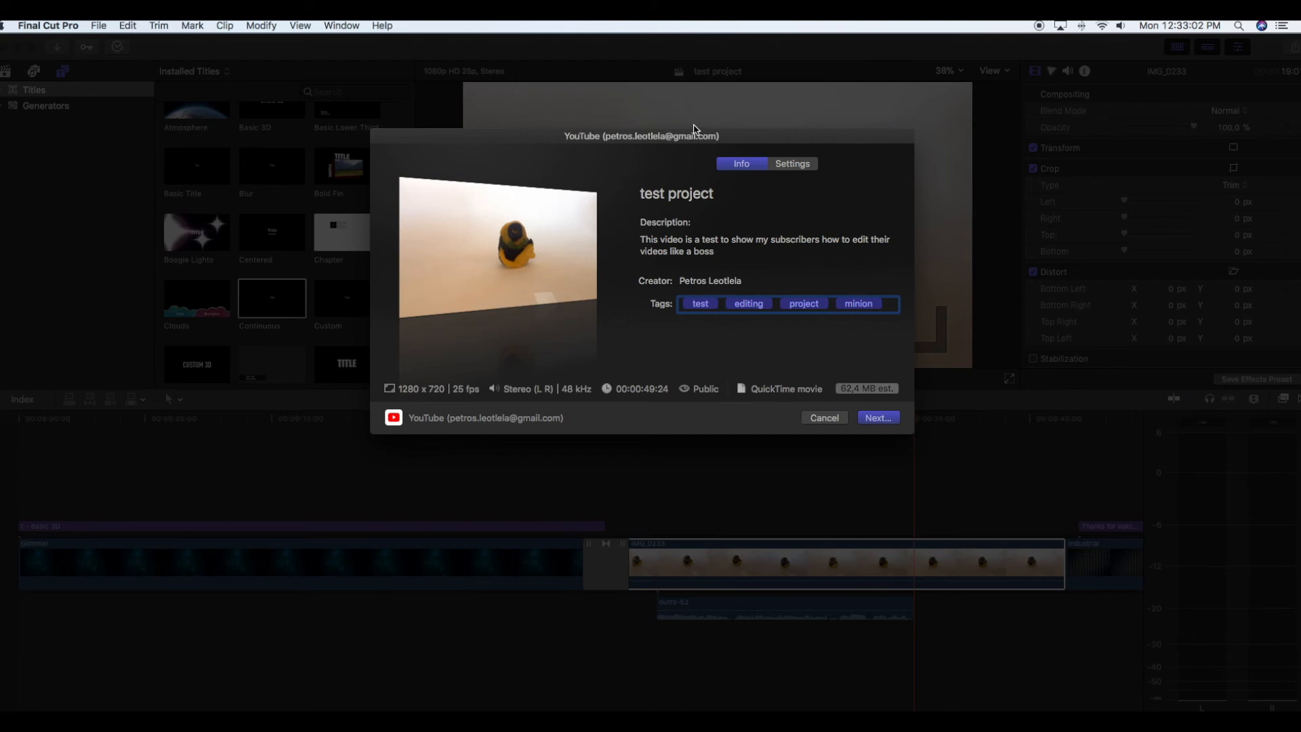
- Look through the available video categories in the YouTube upload settings without changing the selection
{"action": "left_click", "coordinate": [789, 163]}
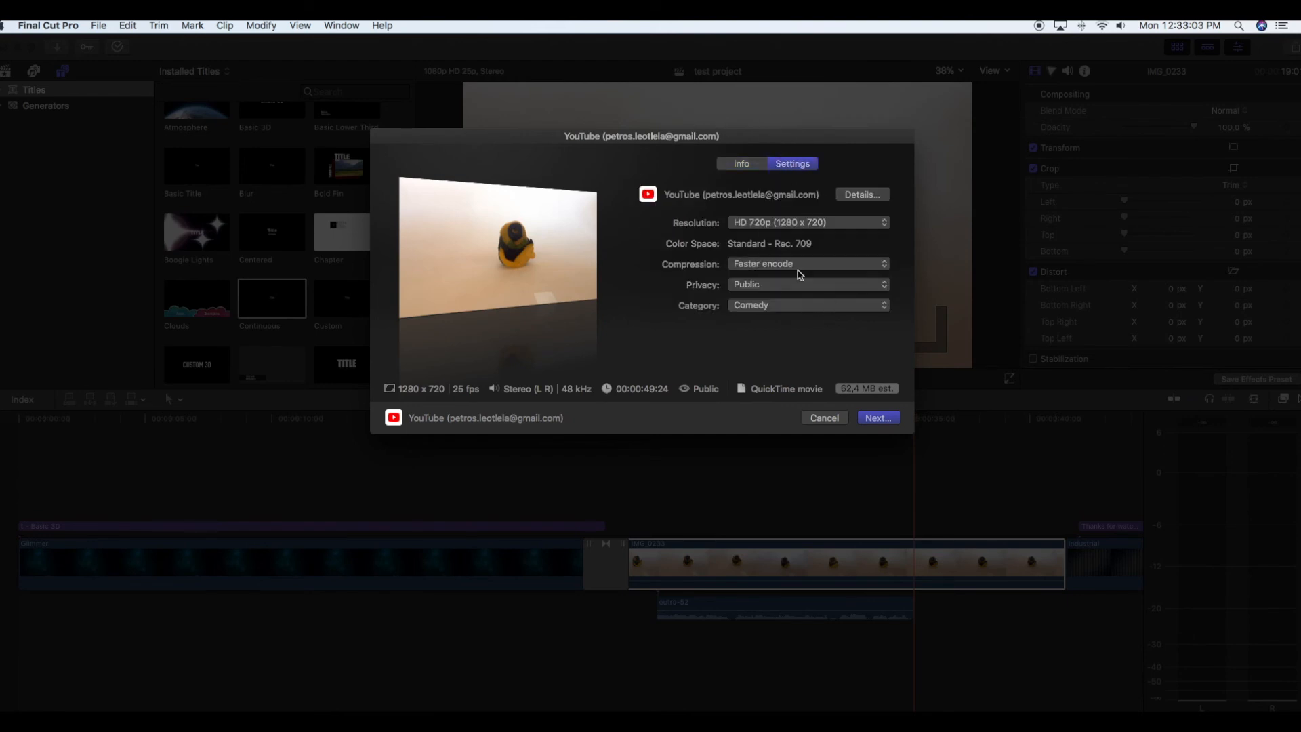
{"action": "left_click", "coordinate": [751, 309]}
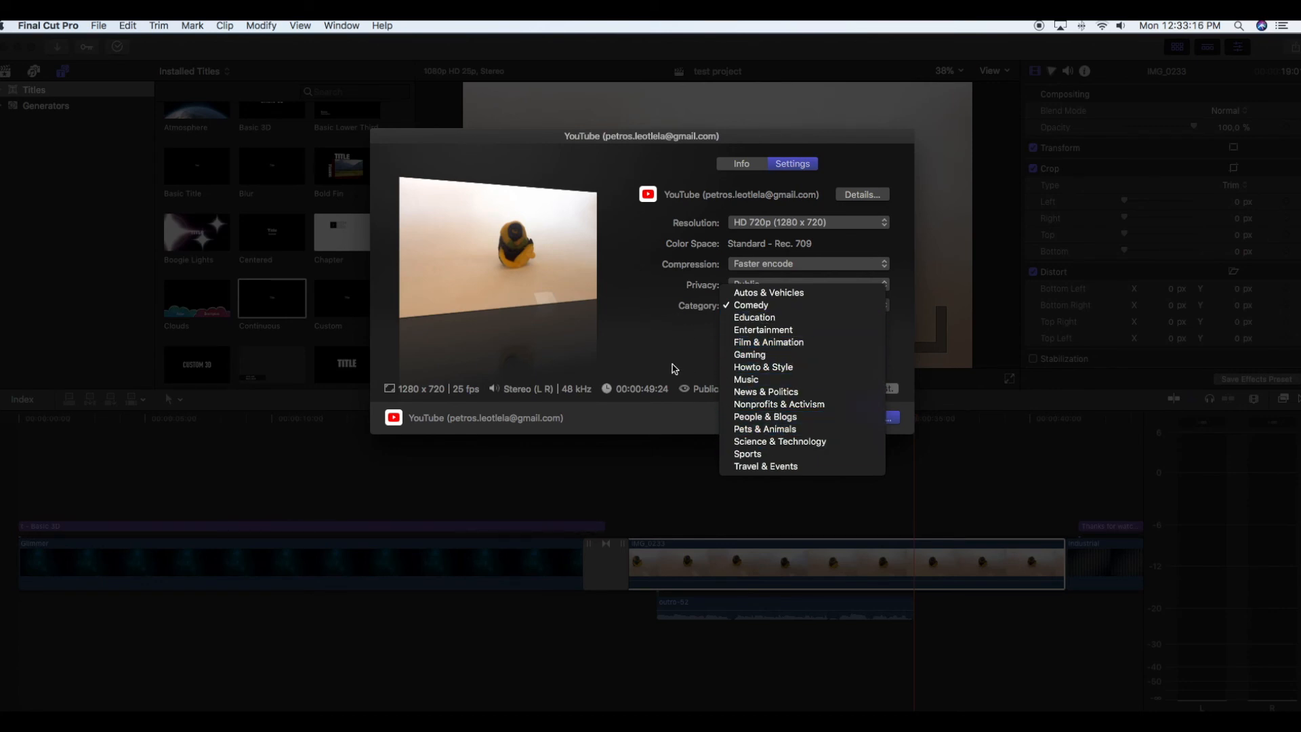
{"action": "left_click", "coordinate": [651, 363]}
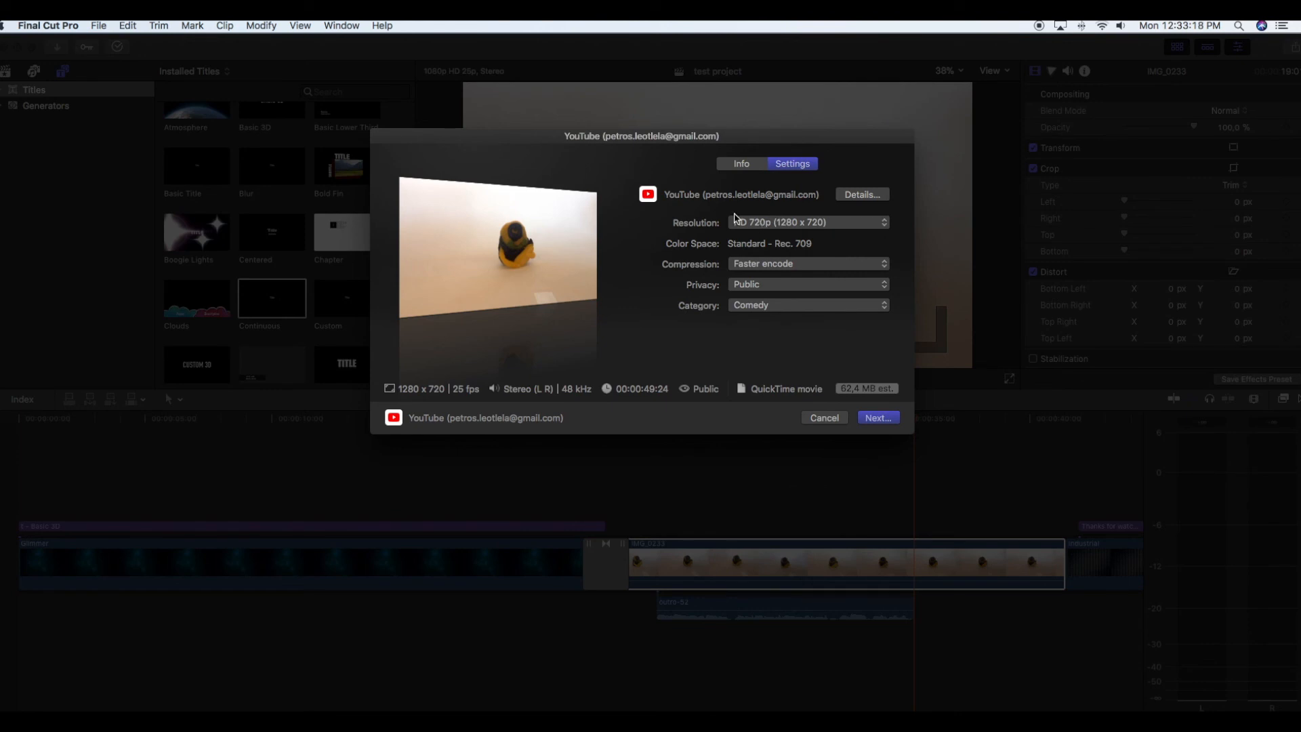
- Set the resolution of the YouTube upload to HD 1080p (1920 x 1080)
{"action": "left_click", "coordinate": [777, 223]}
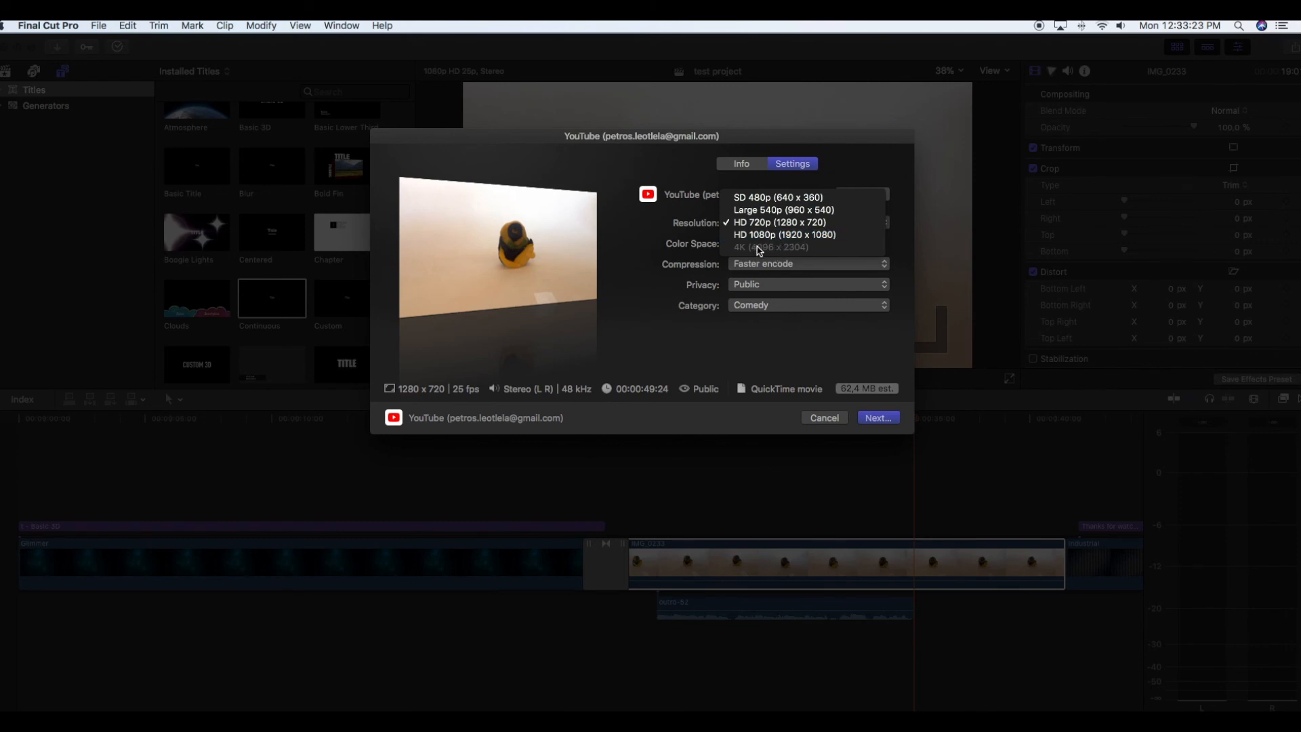
{"action": "left_click", "coordinate": [656, 349]}
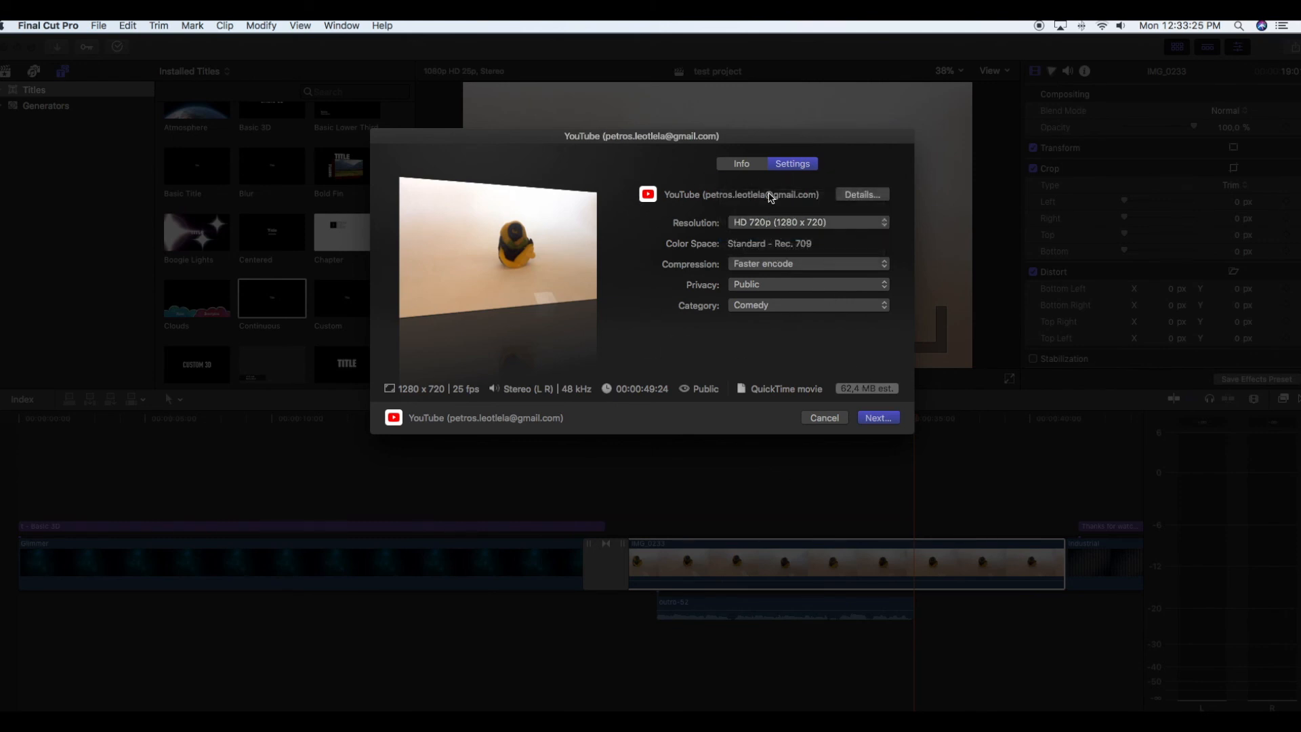
{"action": "left_click", "coordinate": [764, 226]}
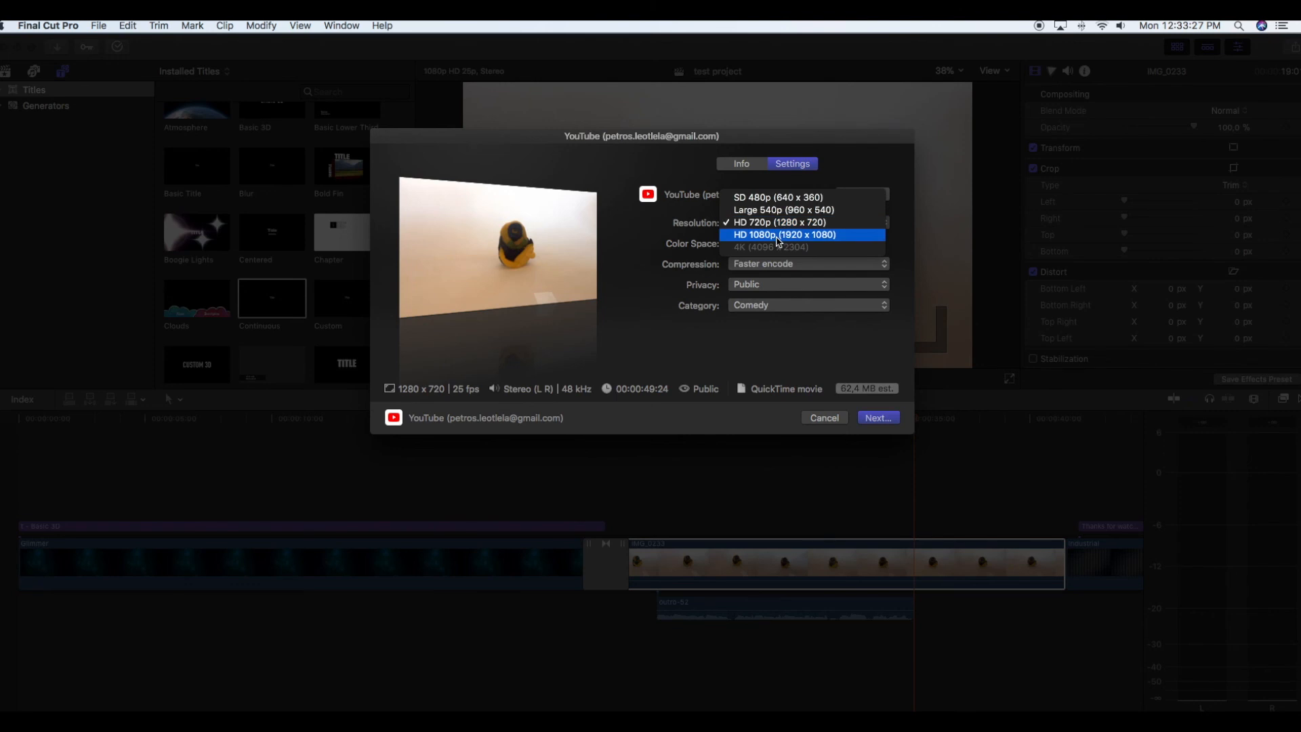
{"action": "left_click", "coordinate": [779, 237]}
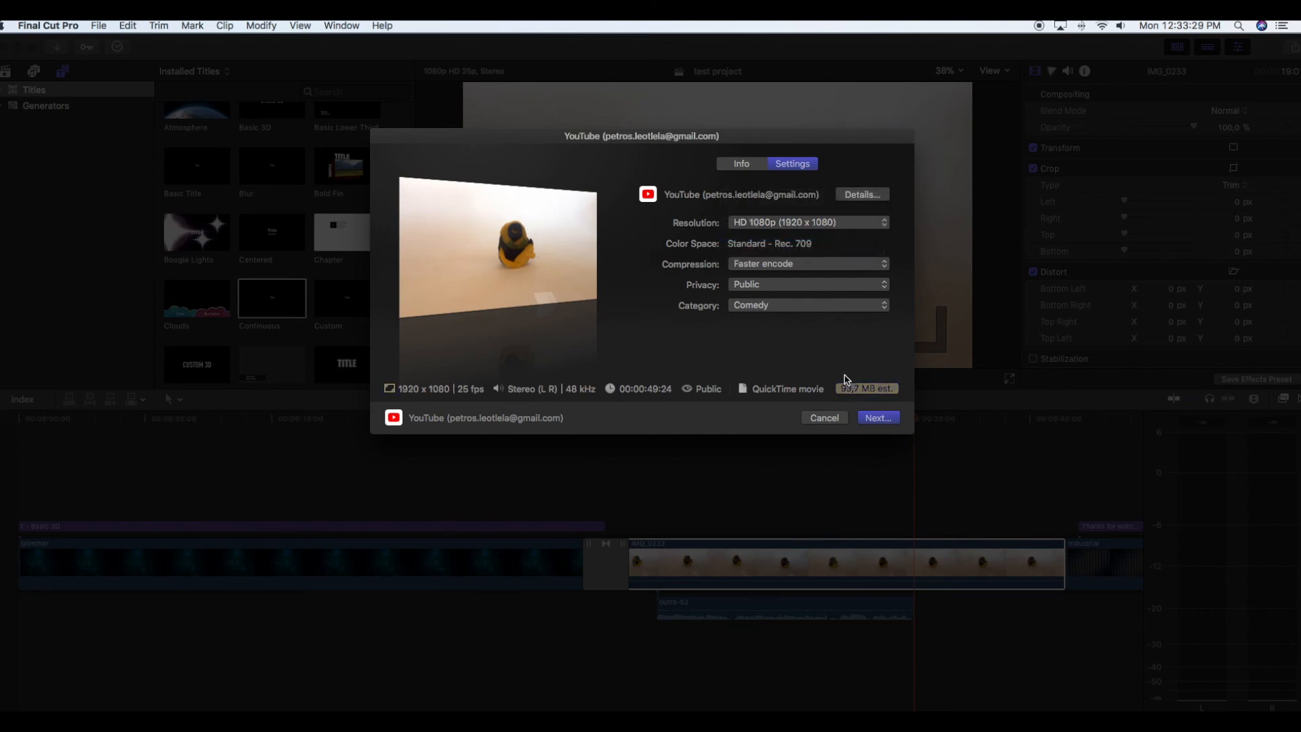
{"action": "left_click", "coordinate": [768, 223]}
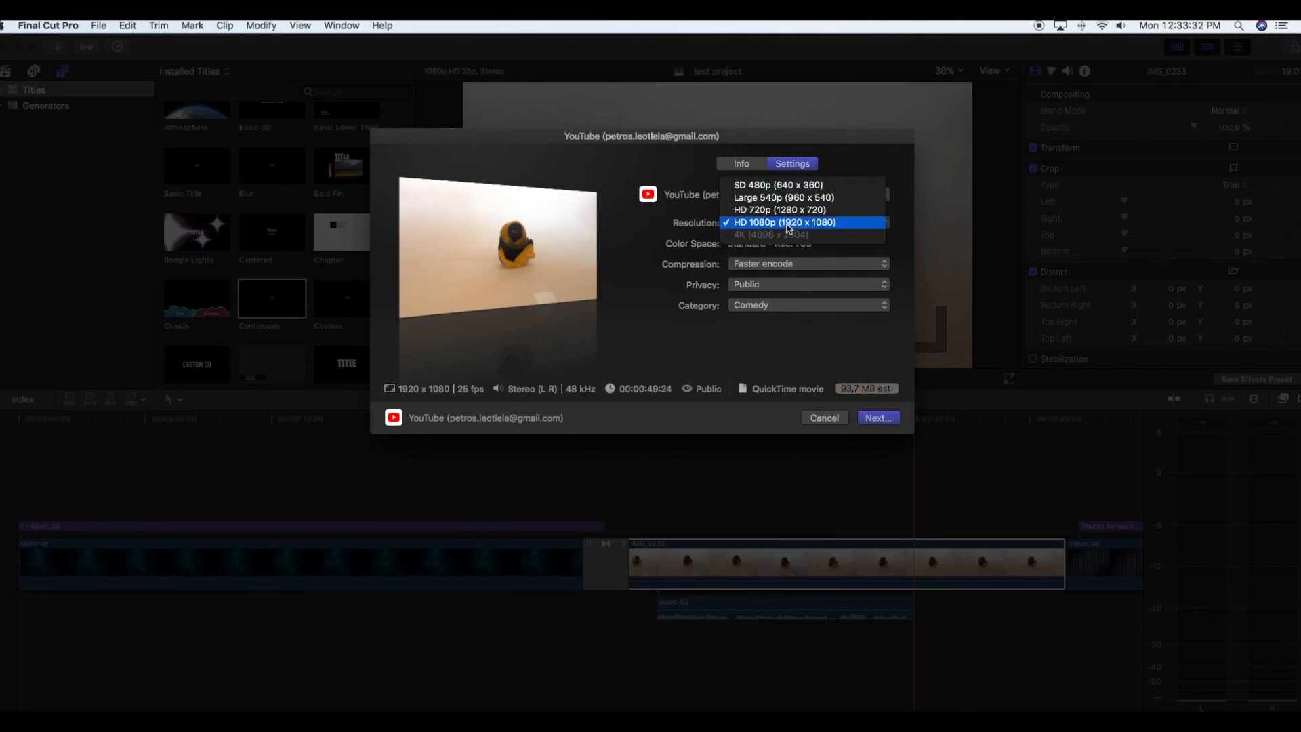
{"action": "left_click", "coordinate": [884, 420]}
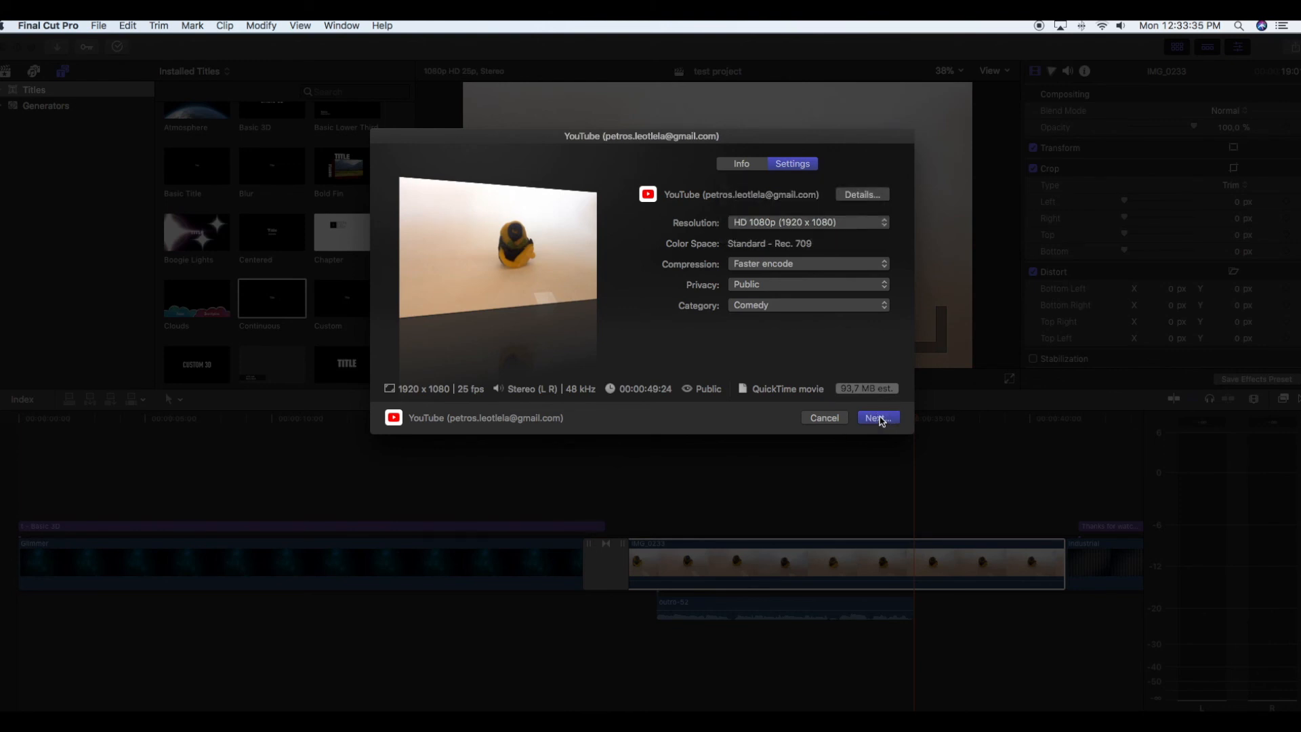
- Proceed to the YouTube Terms of Service, then cancel publishing and close the share dialog
{"action": "left_click", "coordinate": [879, 419]}
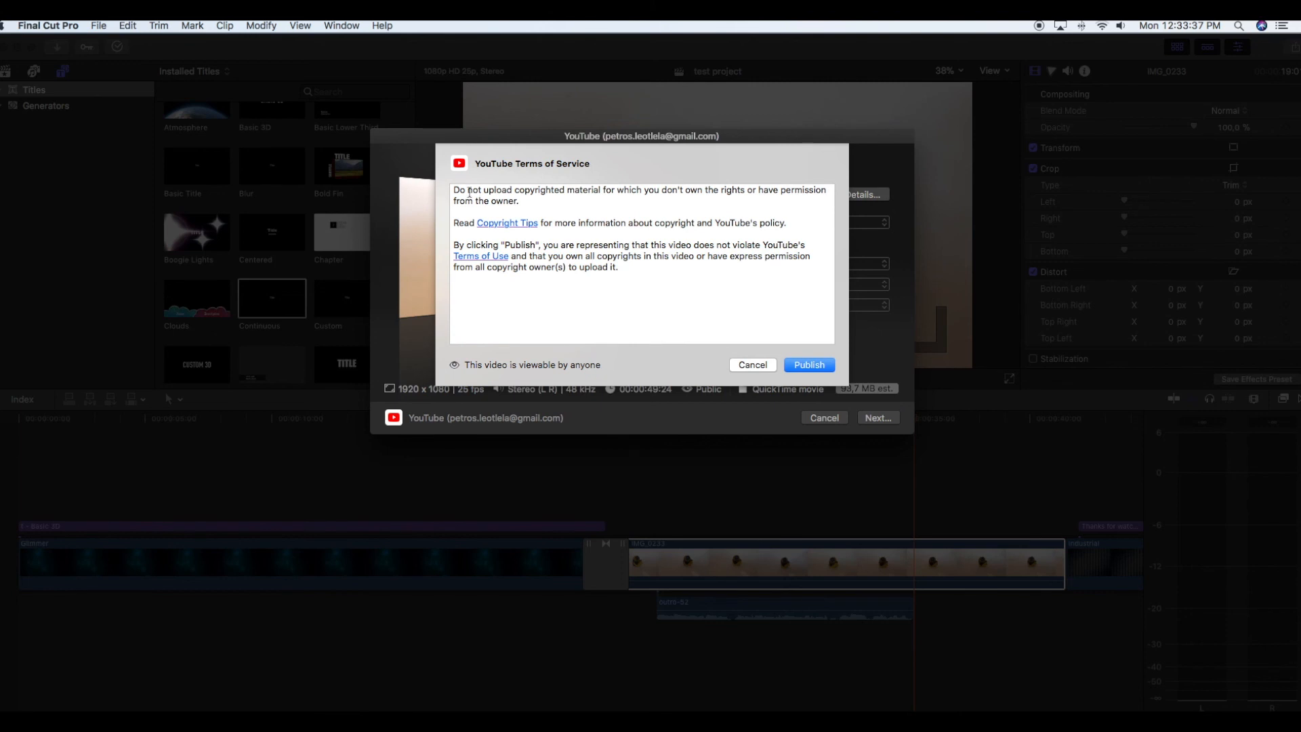
{"action": "left_click", "coordinate": [763, 366]}
{"action": "left_click", "coordinate": [823, 418]}
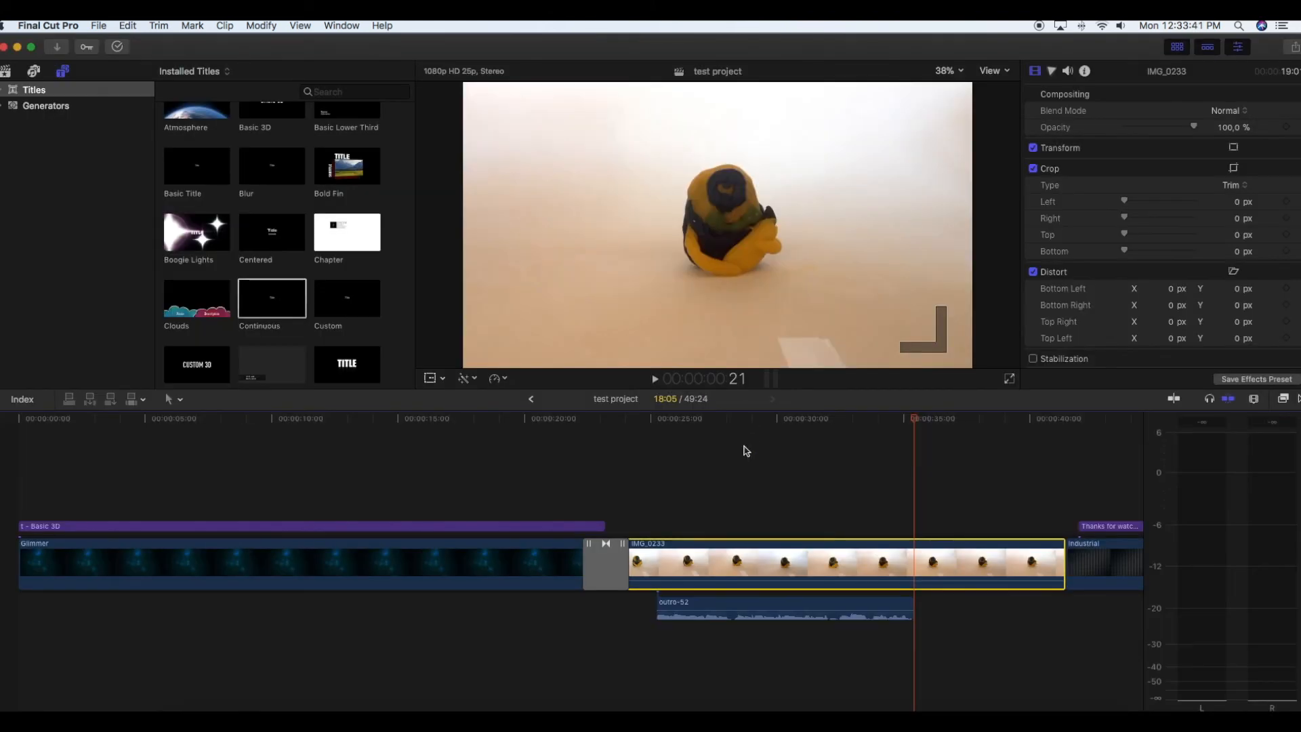
{"action": "scroll", "coordinate": [722, 454], "scroll_direction": "right", "scroll_amount": 10}
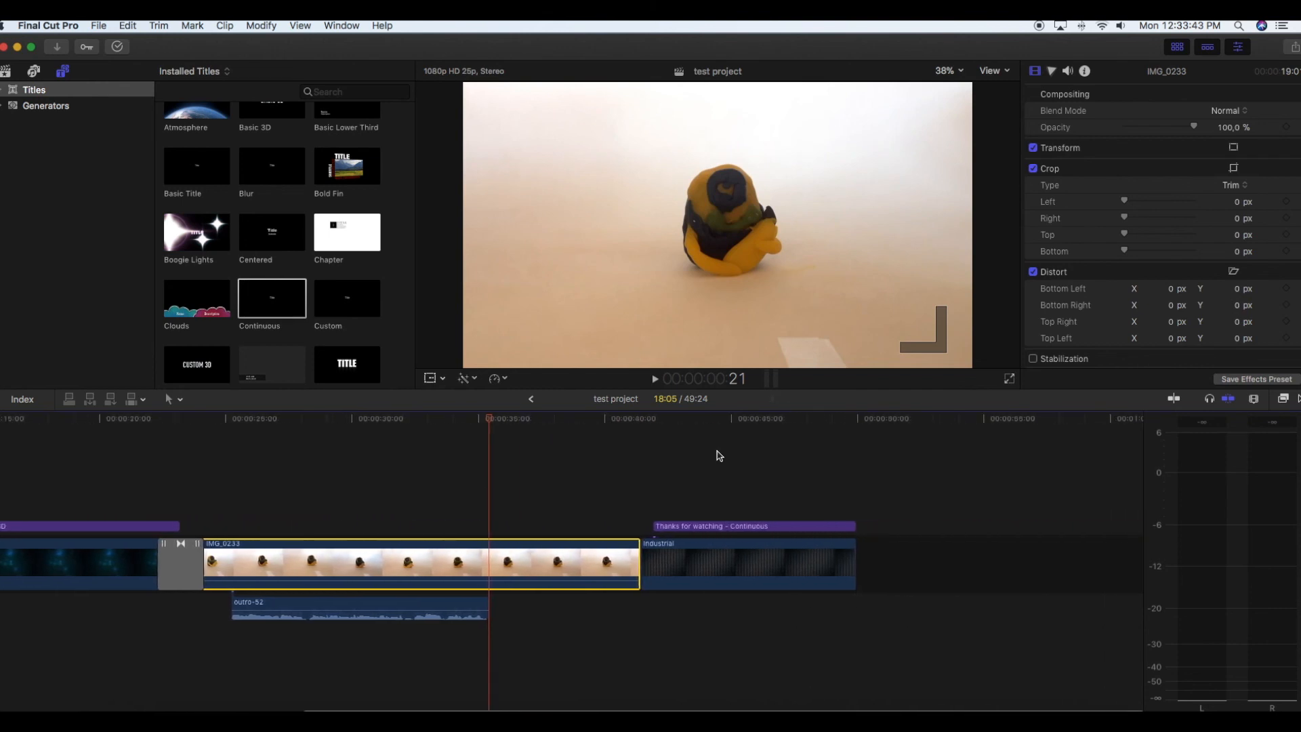
{"action": "scroll", "coordinate": [642, 447], "scroll_direction": "left", "scroll_amount": 10}
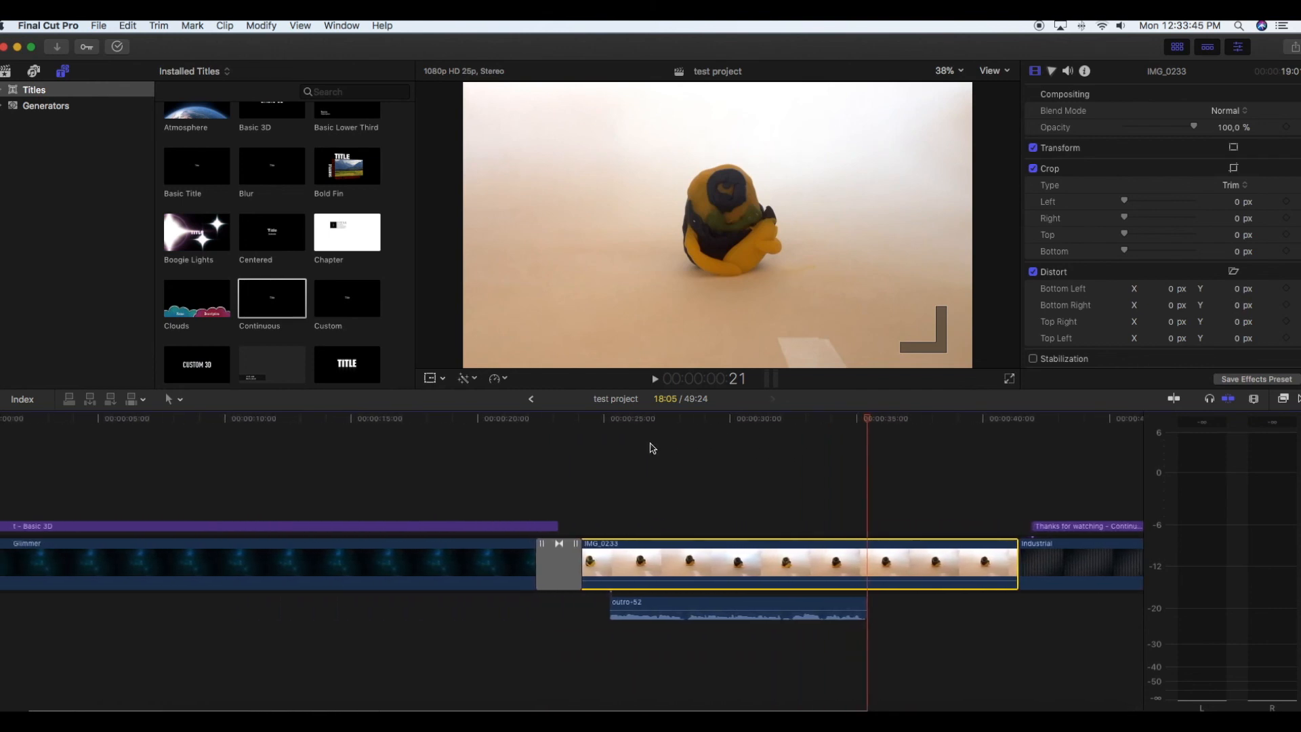